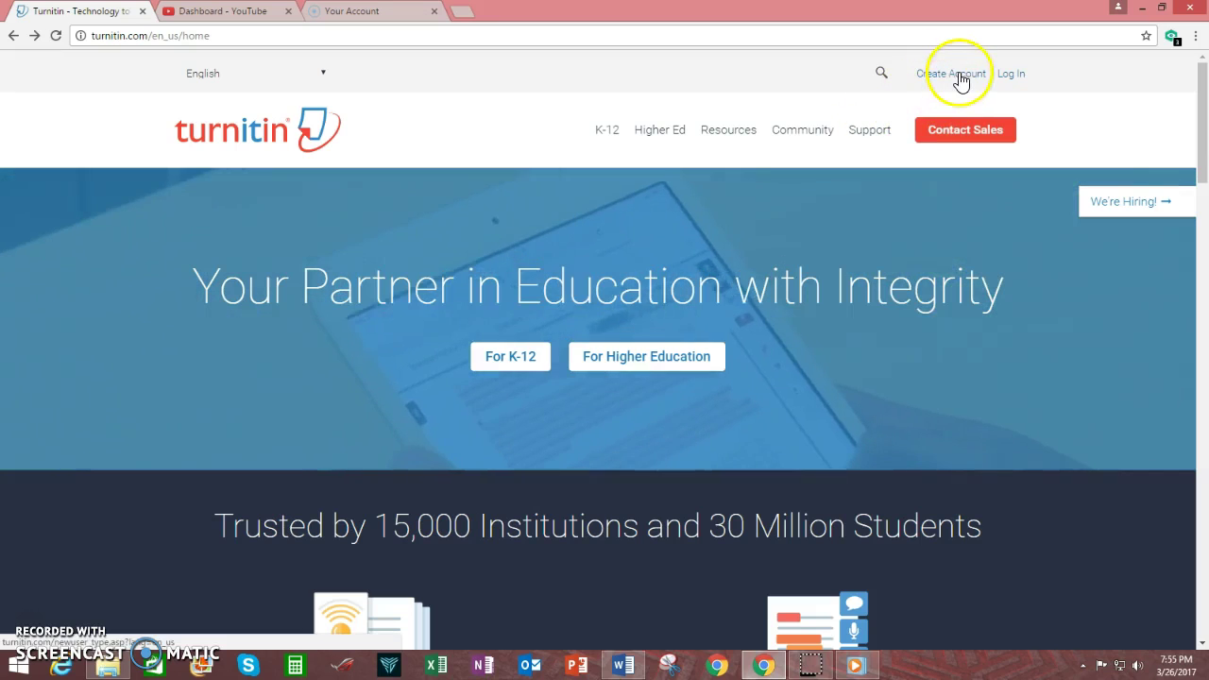
From the turnitin.com Create Account page, choose the Student signup option.
click(959, 76)
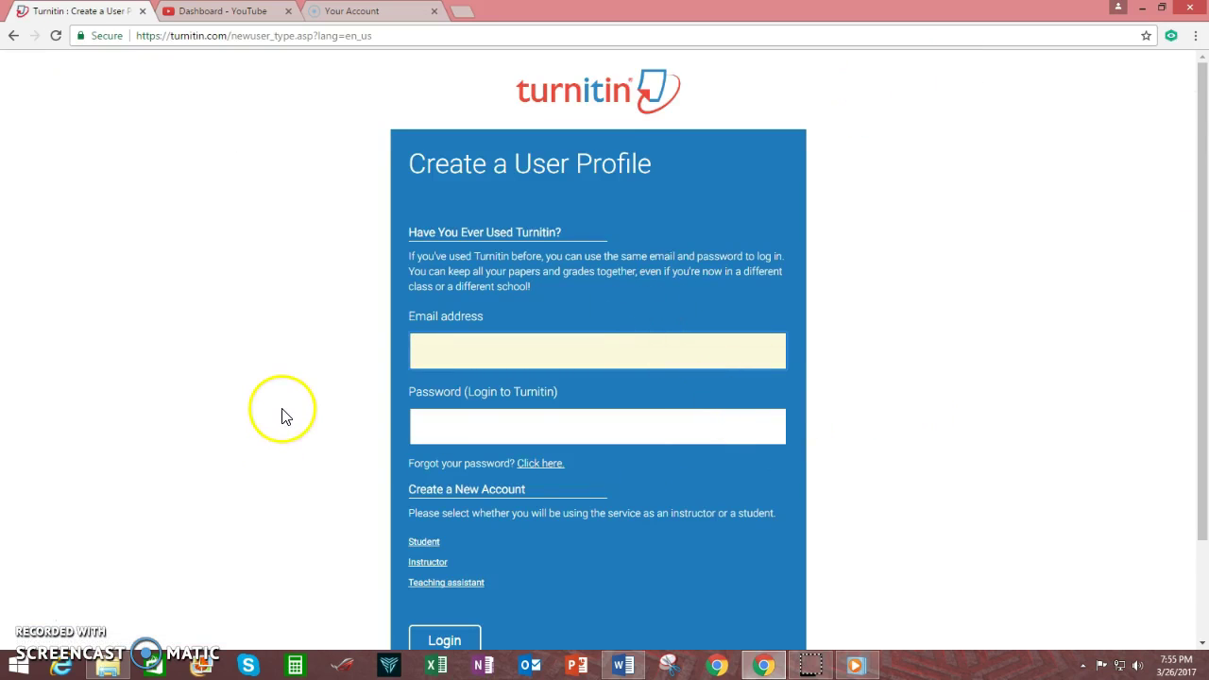
scroll(283, 410, down, 1)
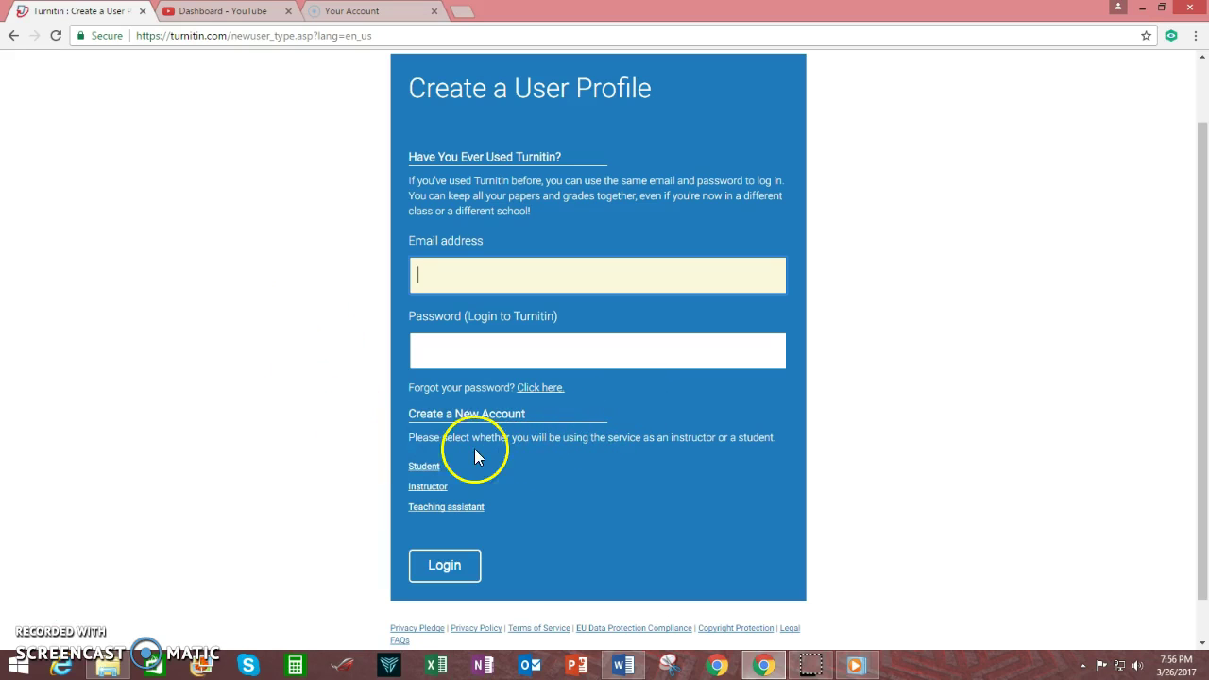
scroll(567, 486, down, 1)
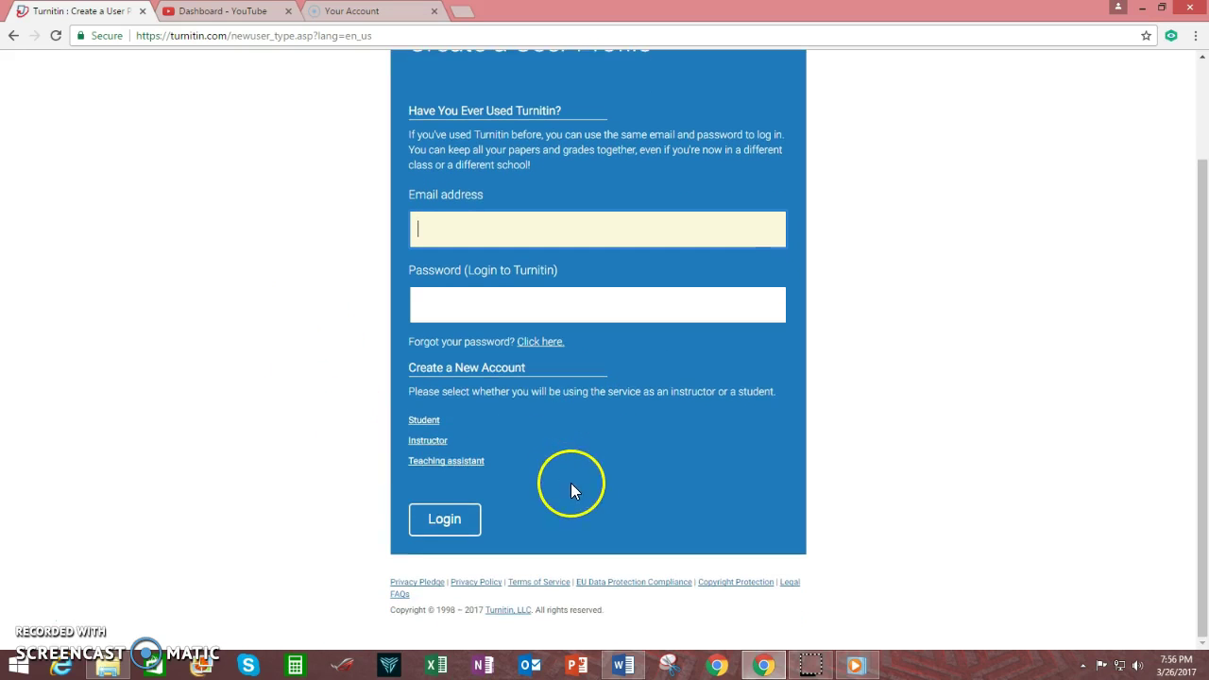
click(426, 419)
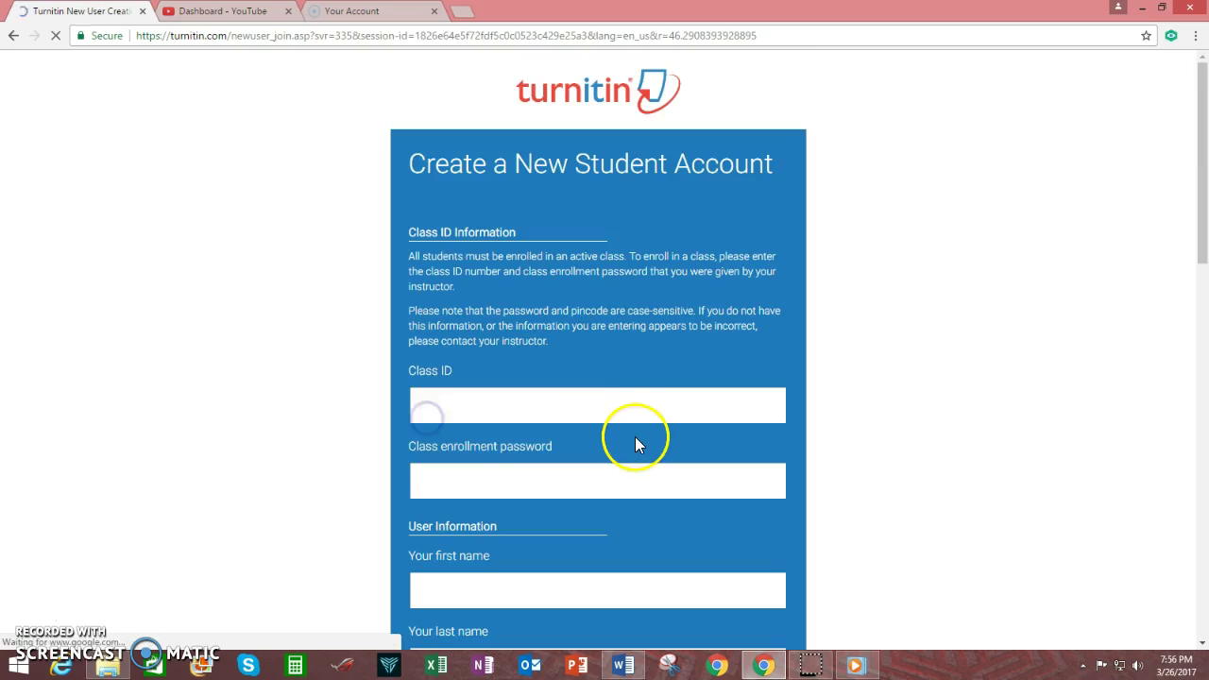
Enter class ID 14 and the class enrollment password.
click(482, 410)
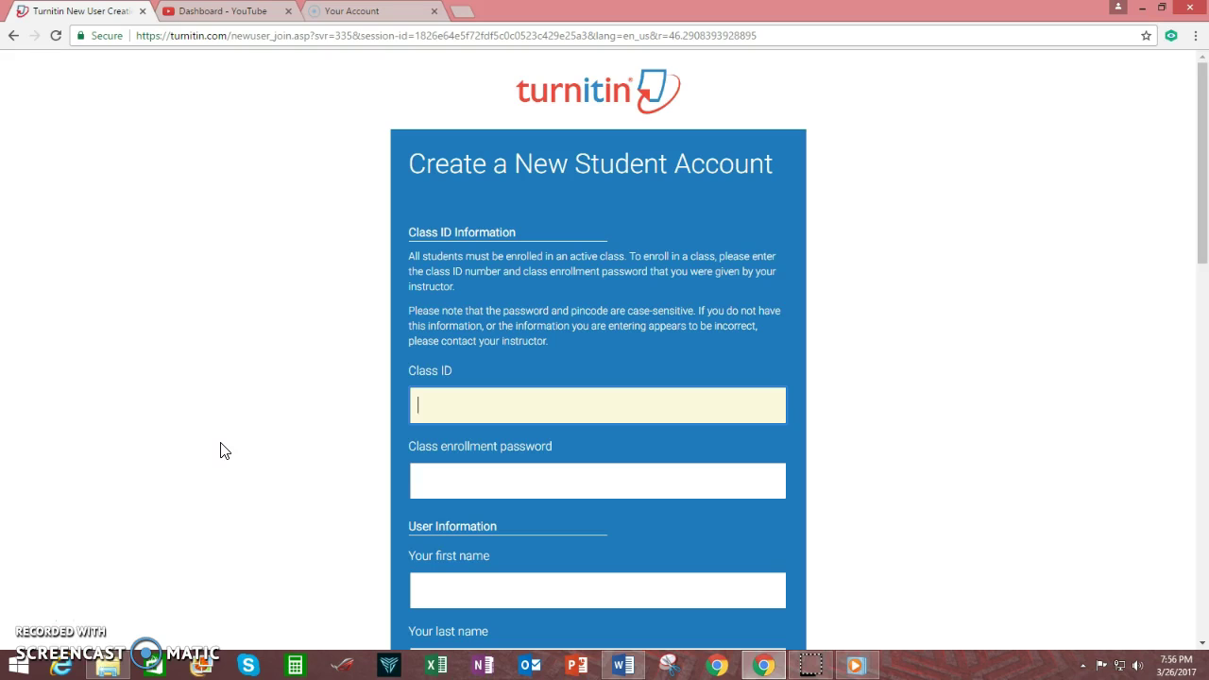
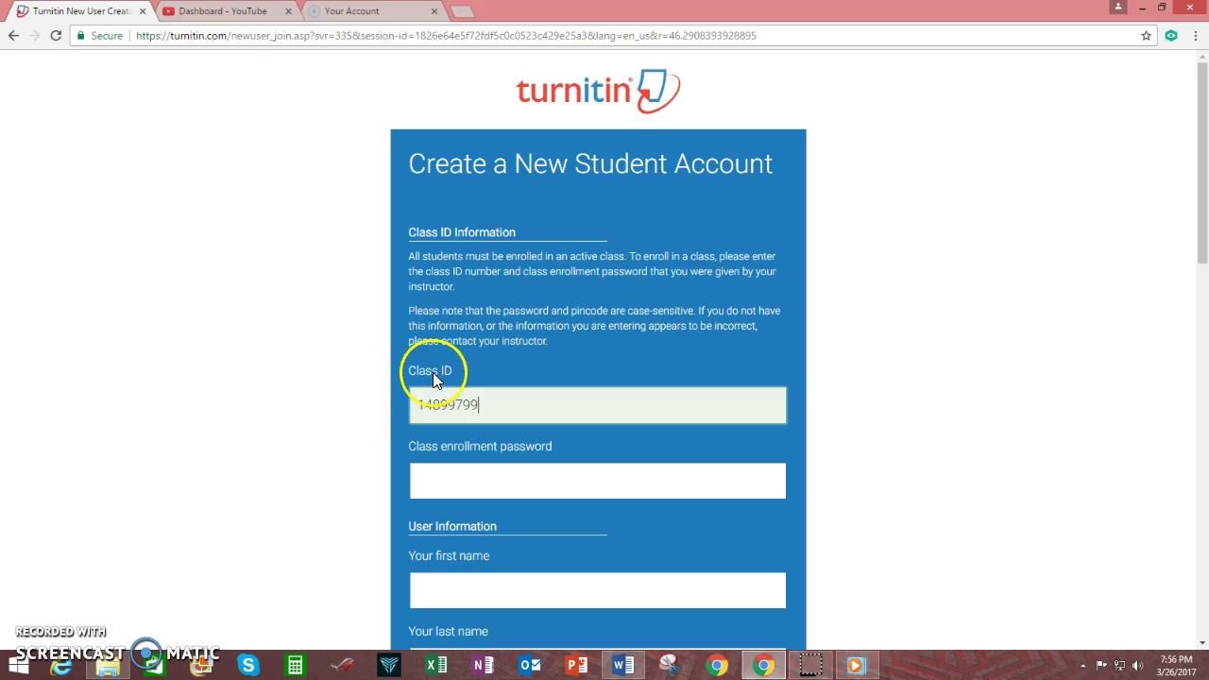
click(510, 486)
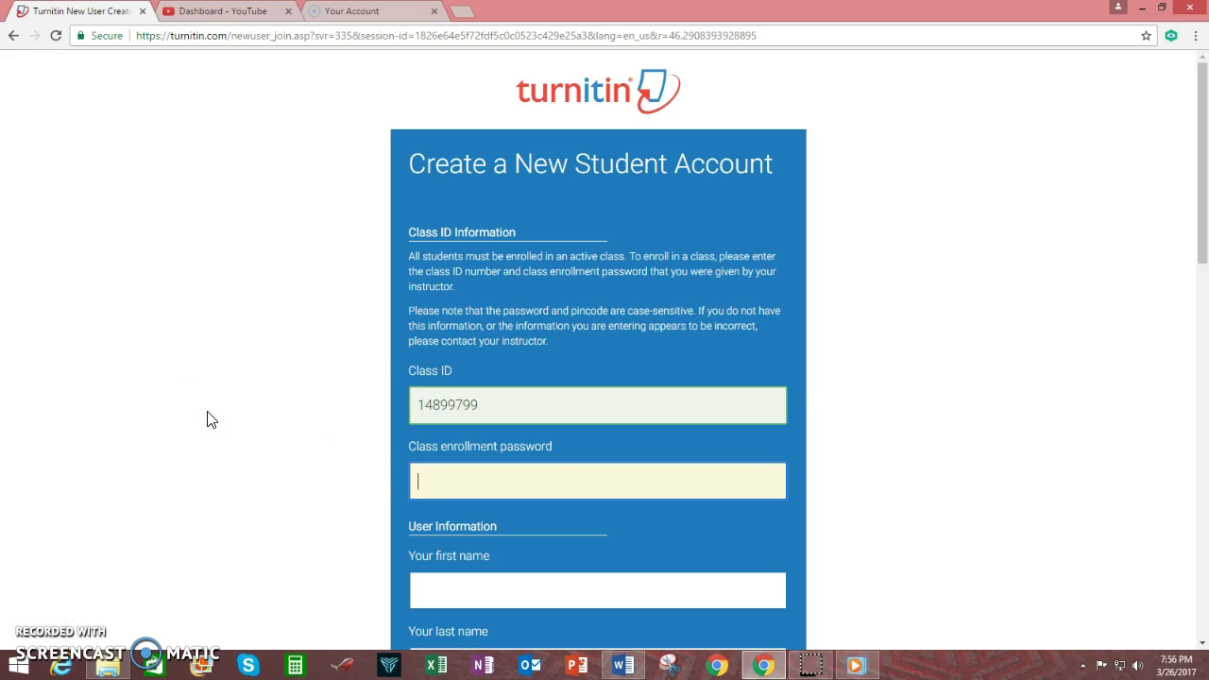
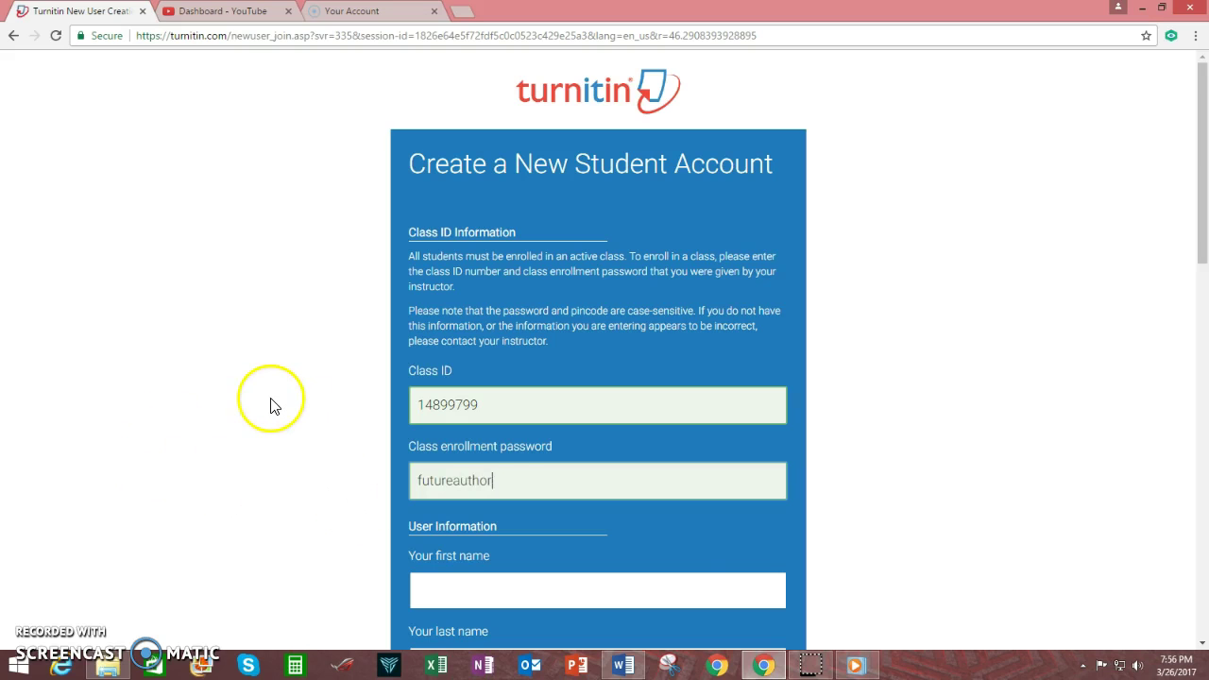
Fill in the student's first and last name.
scroll(270, 402, down, 2)
scroll(270, 406, down, 1)
click(440, 360)
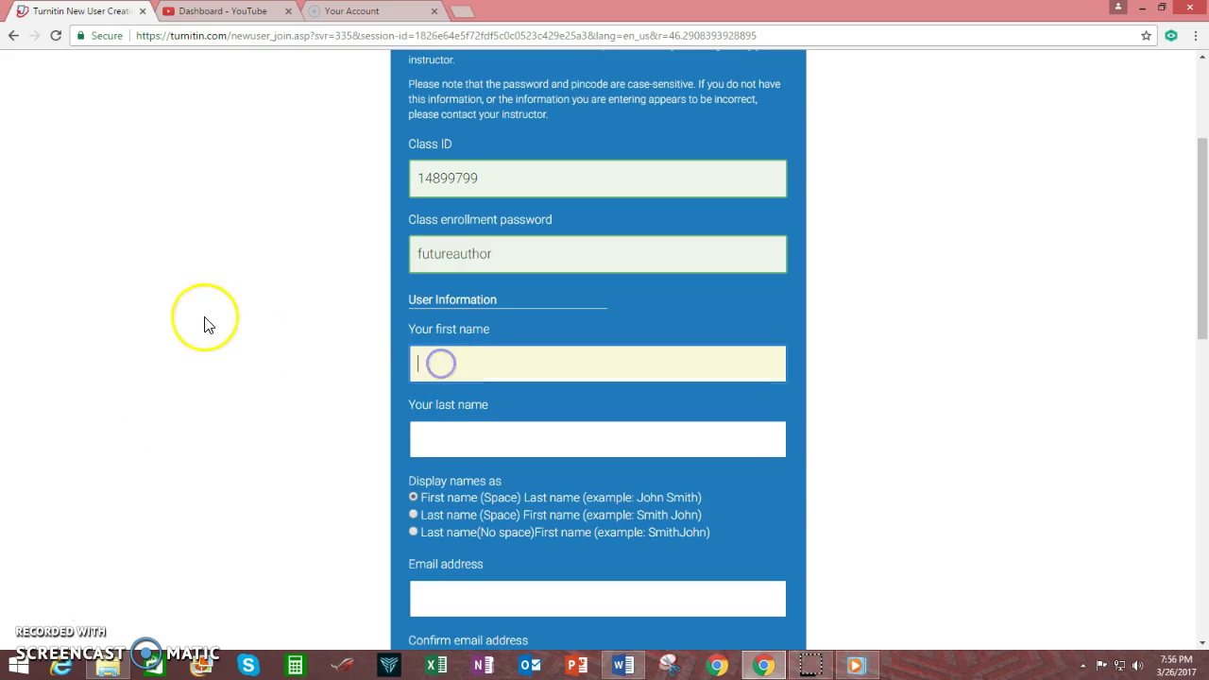
key(Tab)
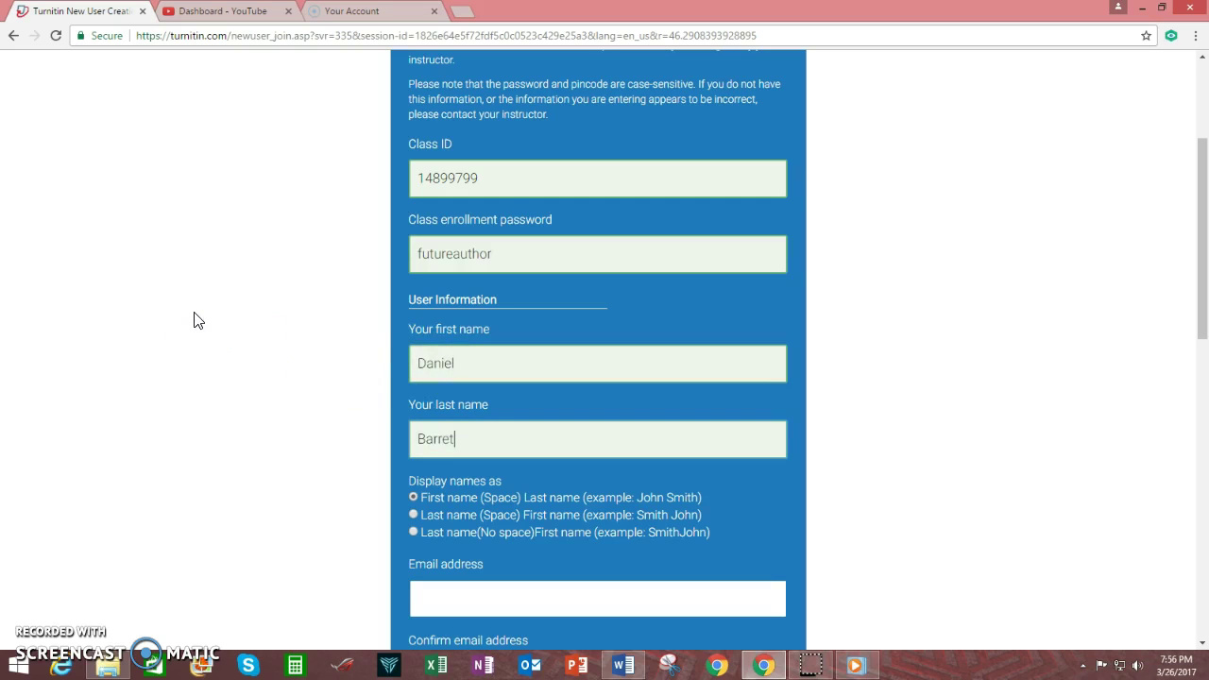
scroll(259, 437, down, 2)
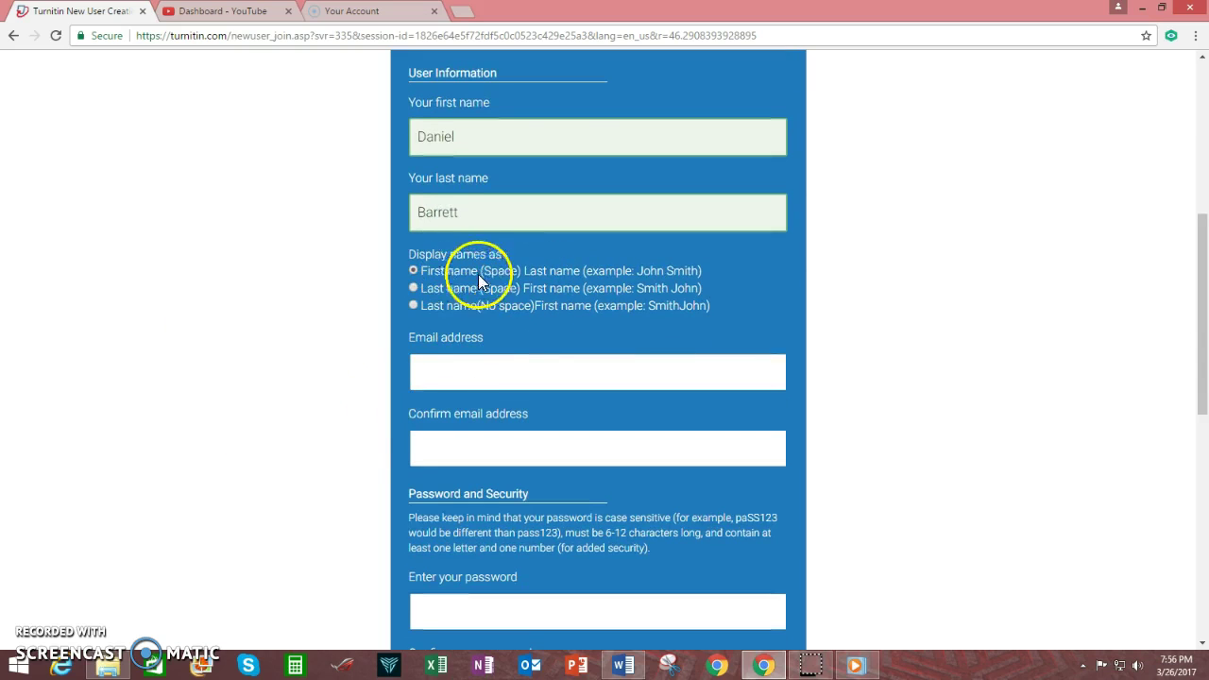
Type the student's e-mail address into both the e-mail and confirmation fields.
click(513, 375)
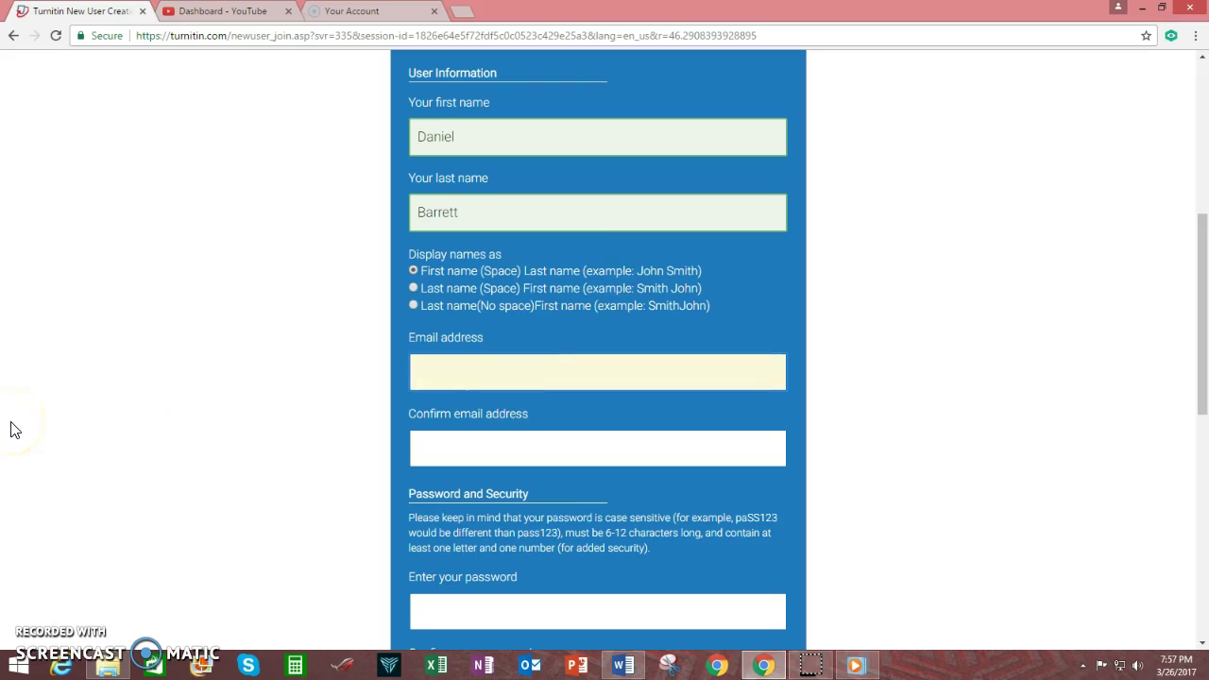
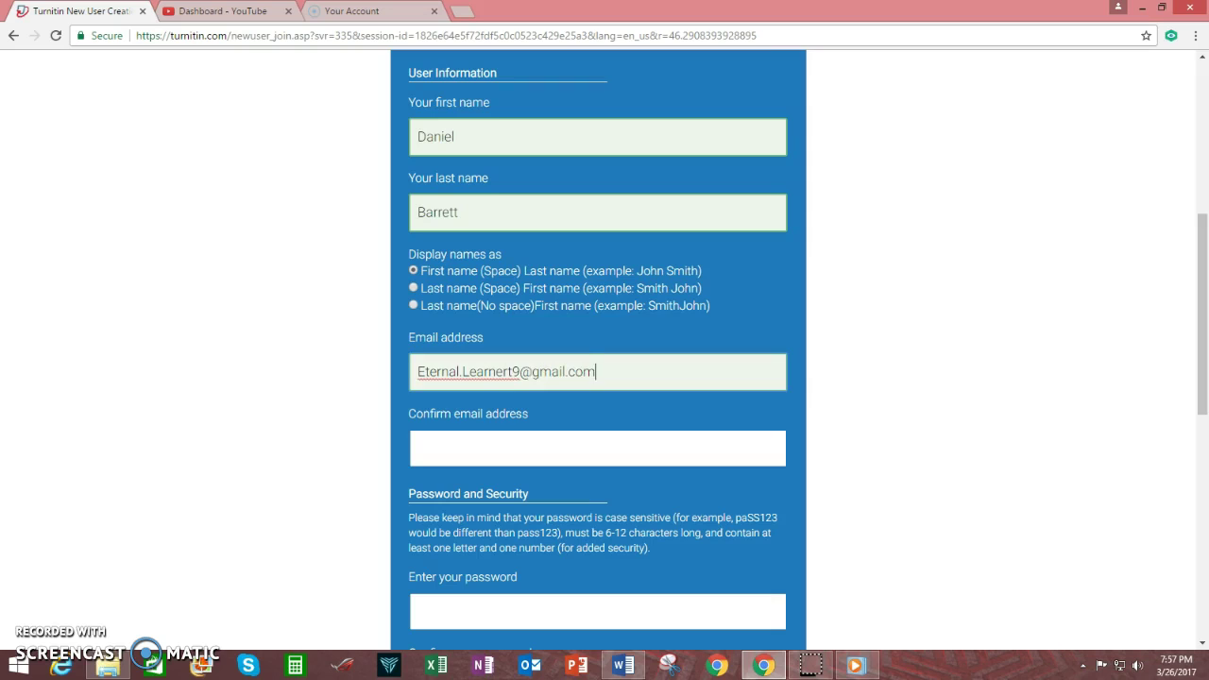
click(493, 444)
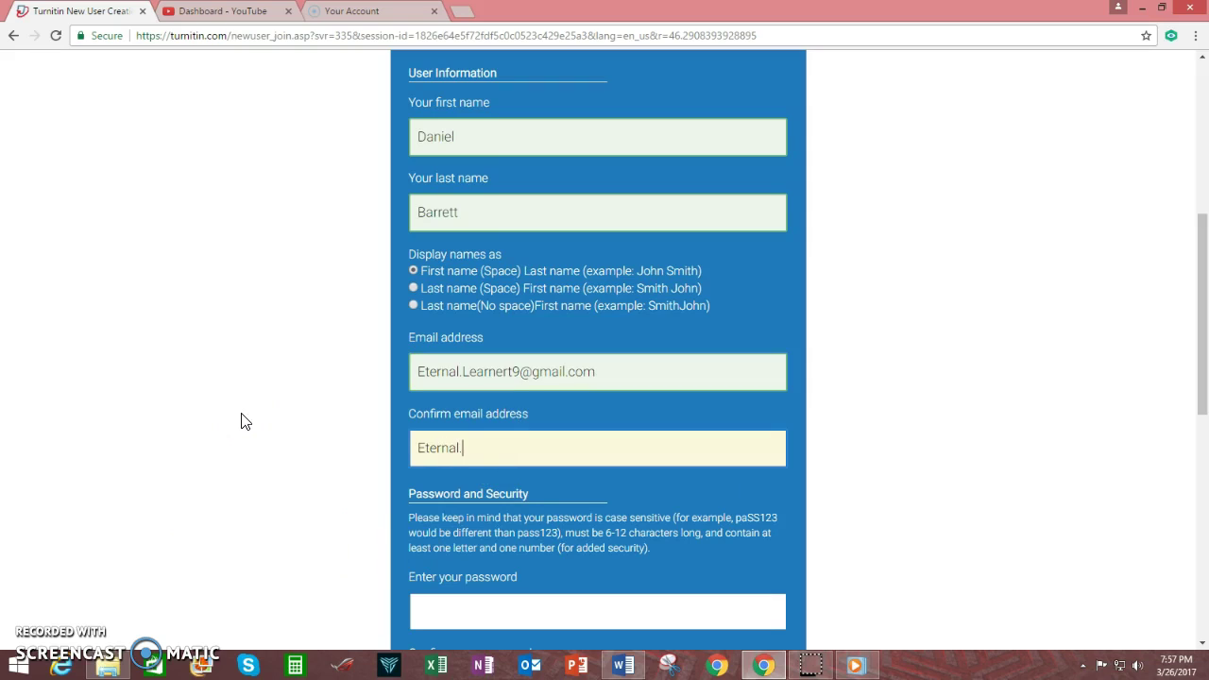
click(250, 498)
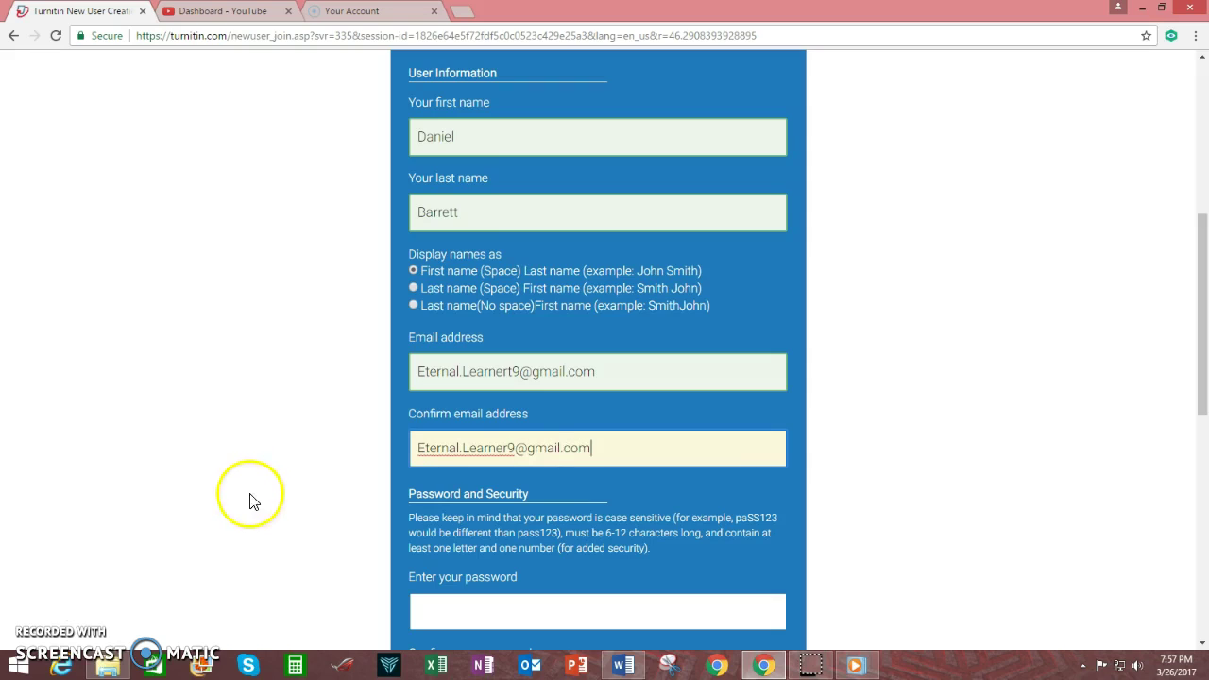
click(550, 490)
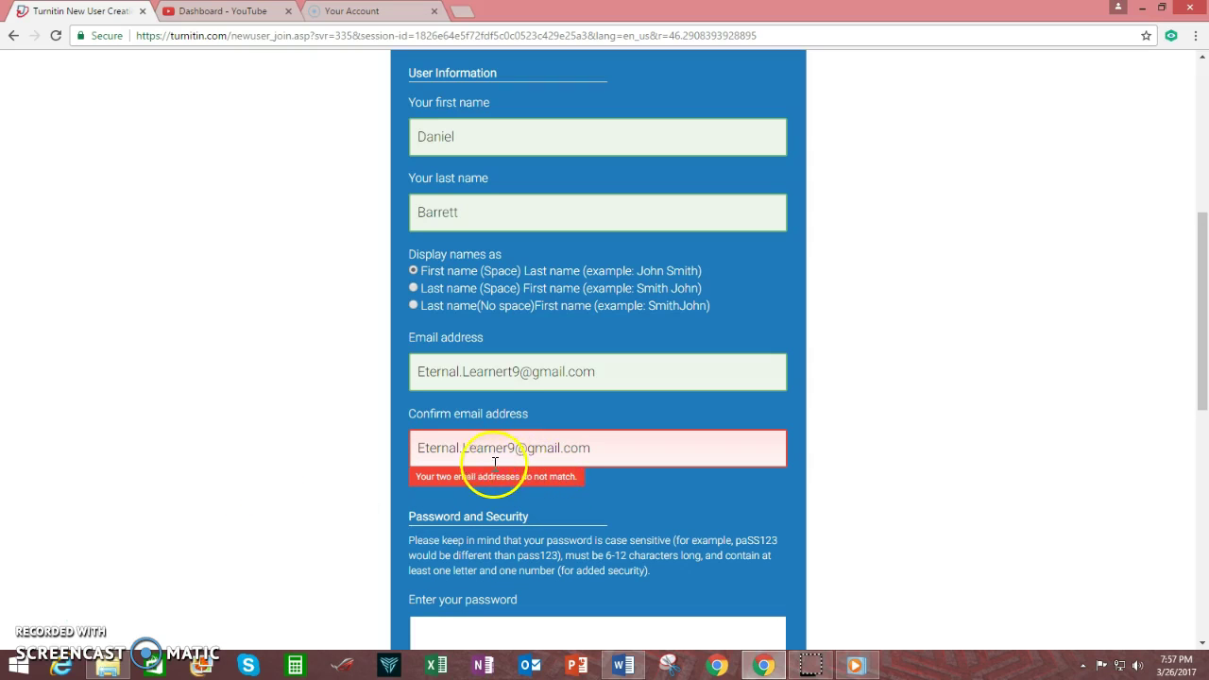
Delete the stray character in the first e-mail so both entries match.
click(510, 371)
key(BackSpace)
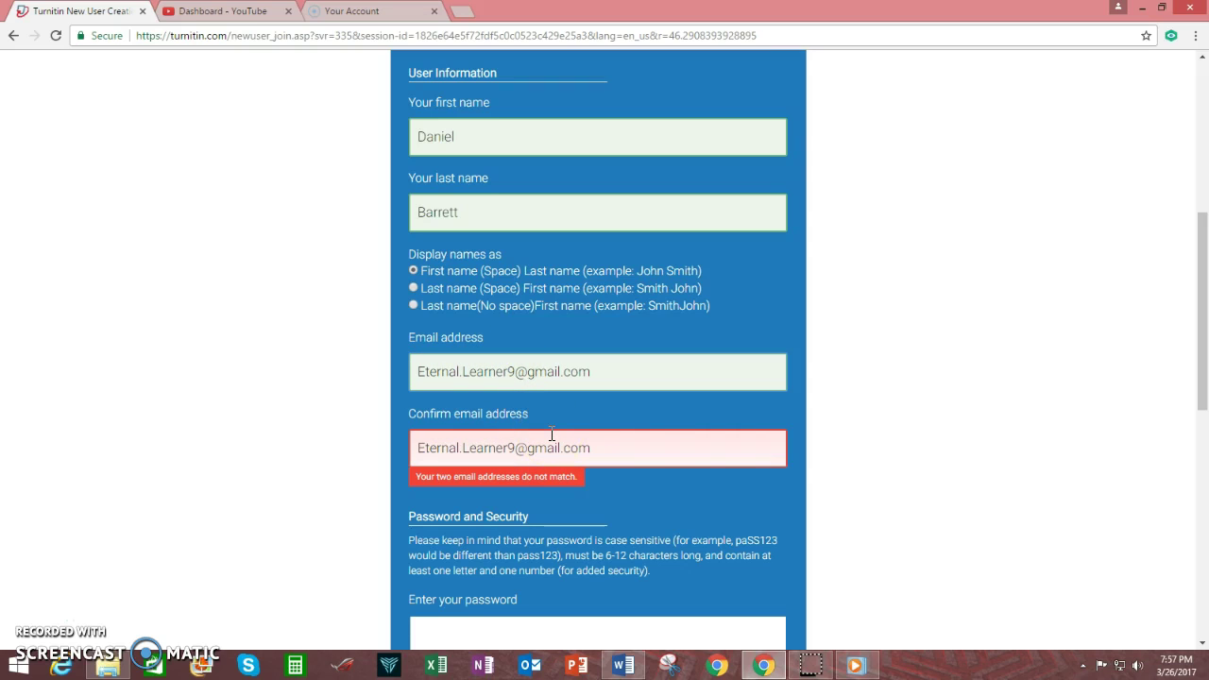
click(690, 447)
click(667, 506)
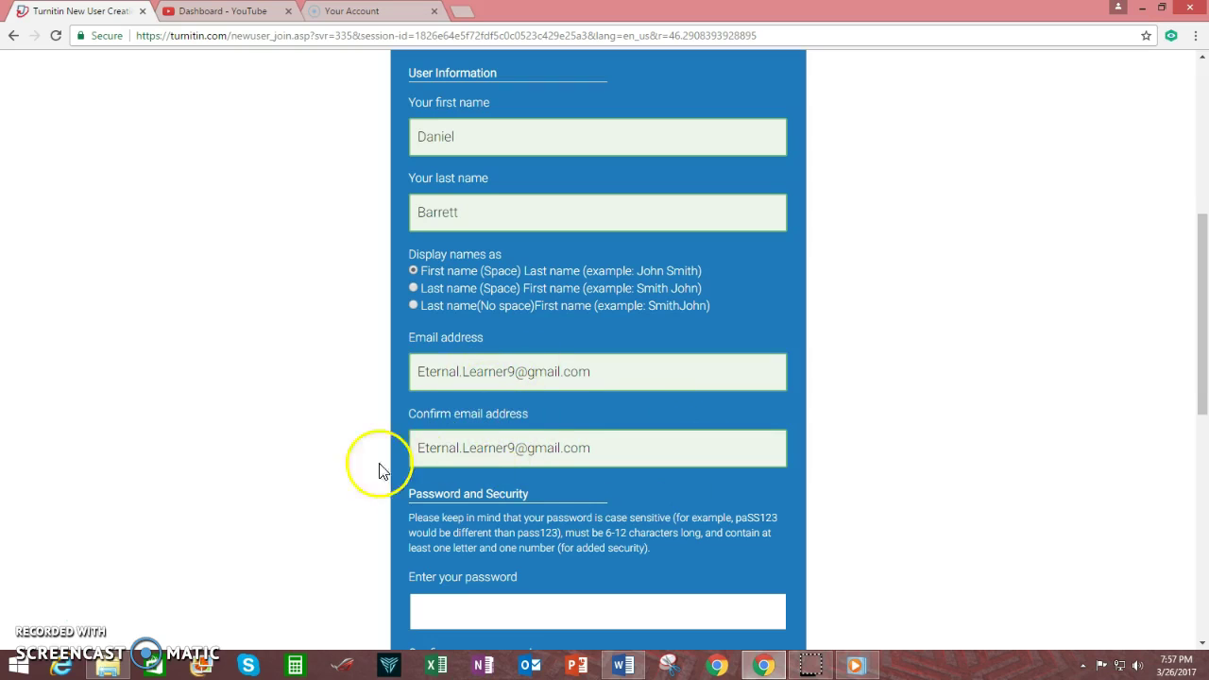
Enter and confirm the account password, and answer the first-remembered-author secret question.
scroll(346, 501, down, 3)
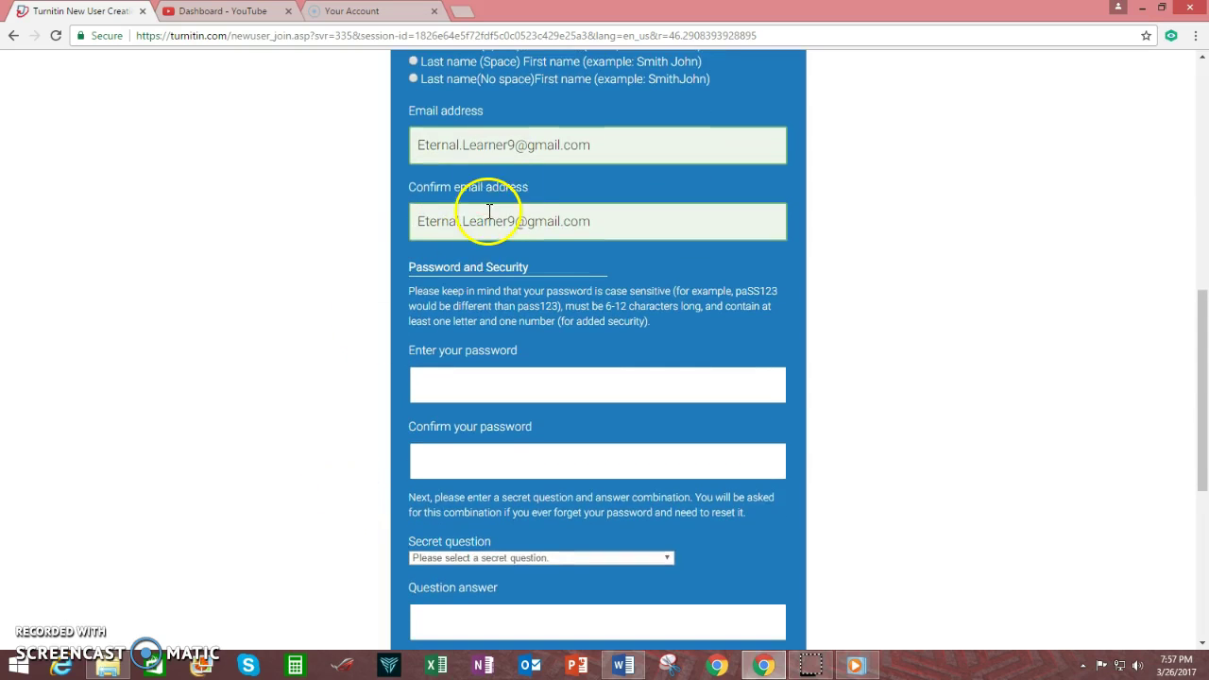
click(470, 388)
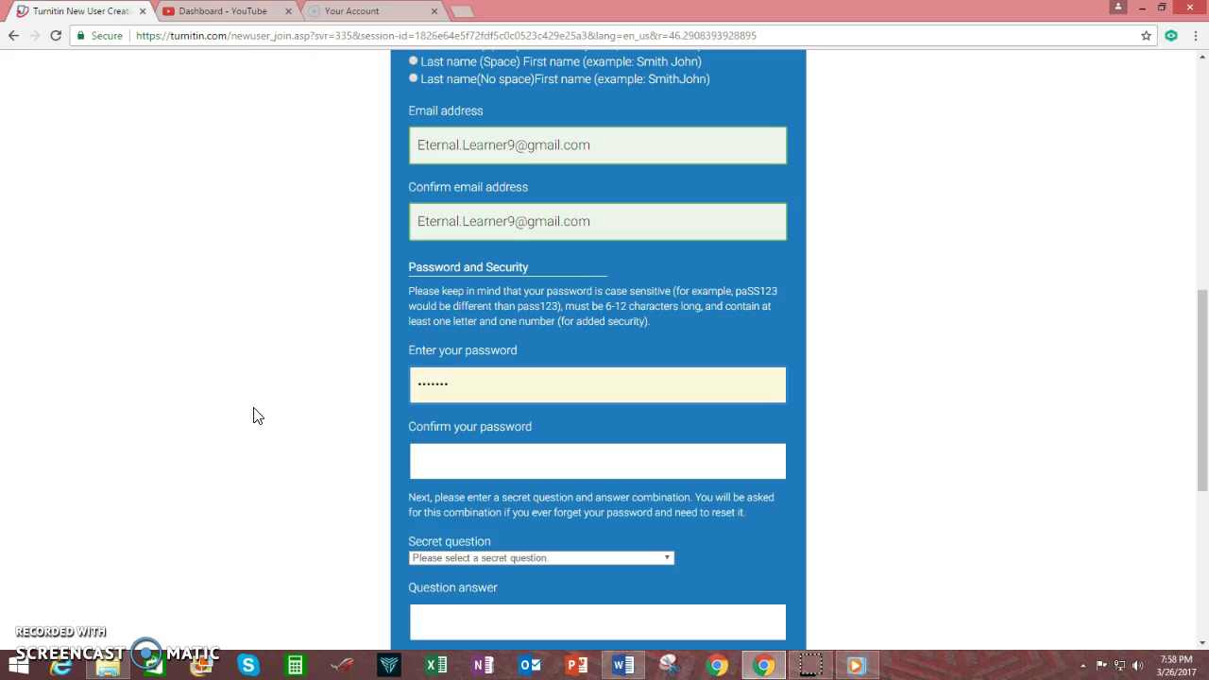
click(460, 457)
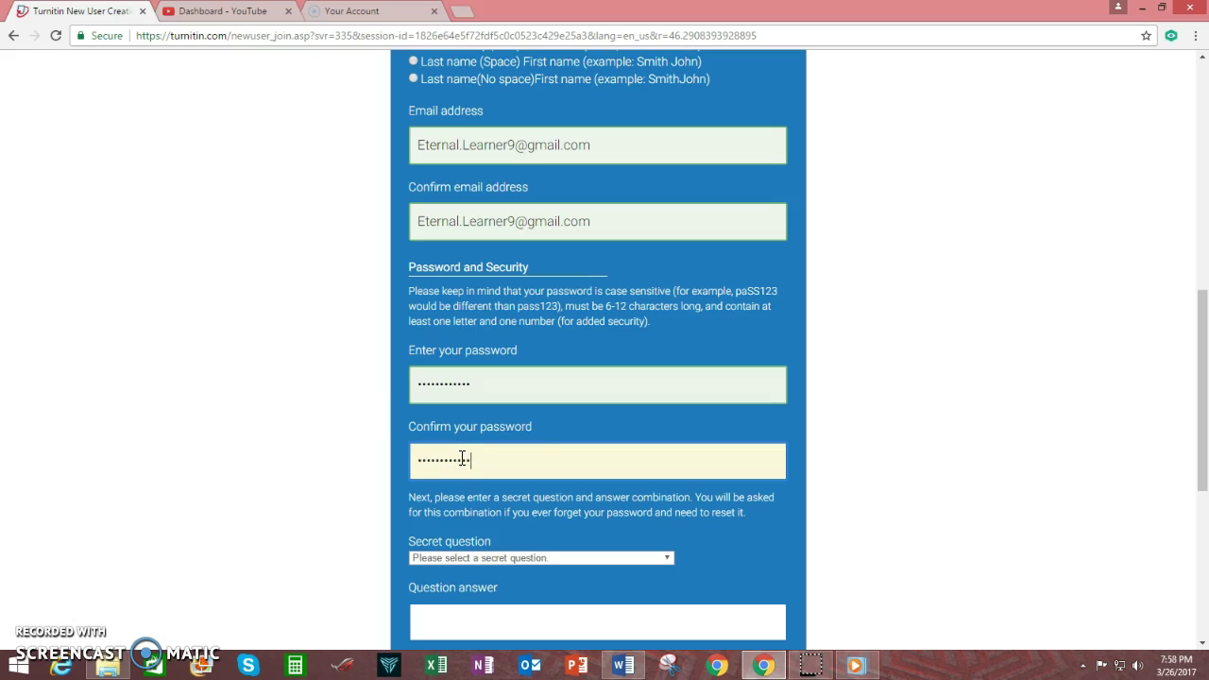
click(751, 530)
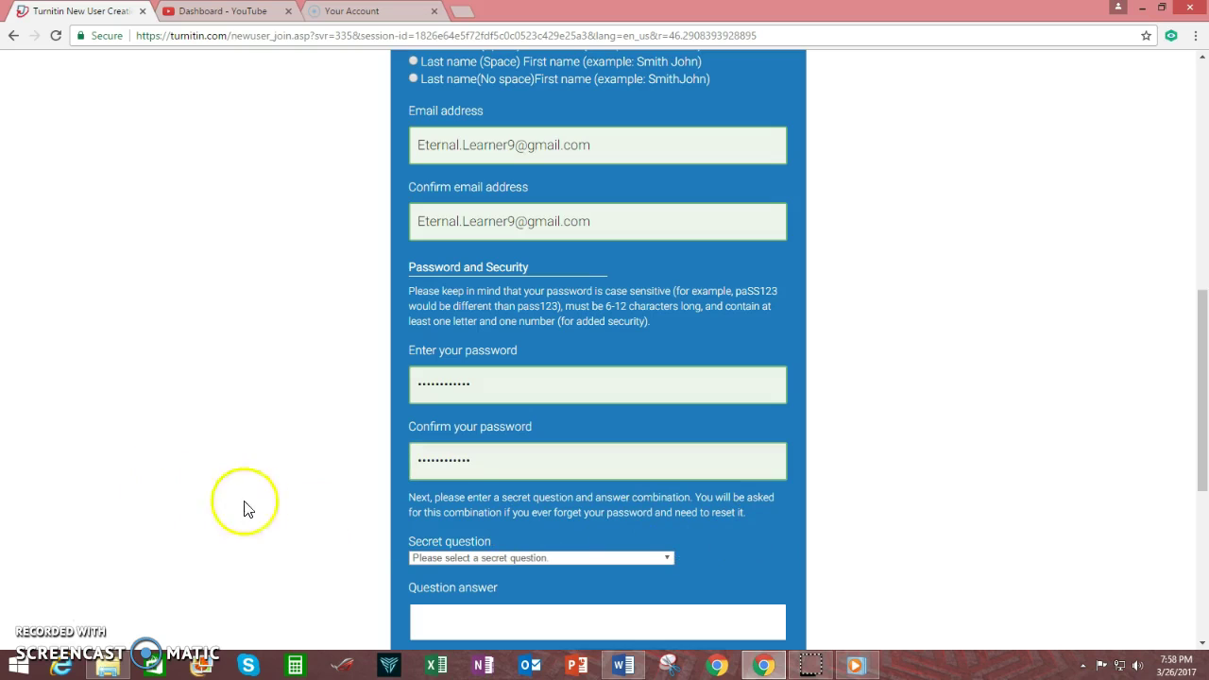
click(529, 556)
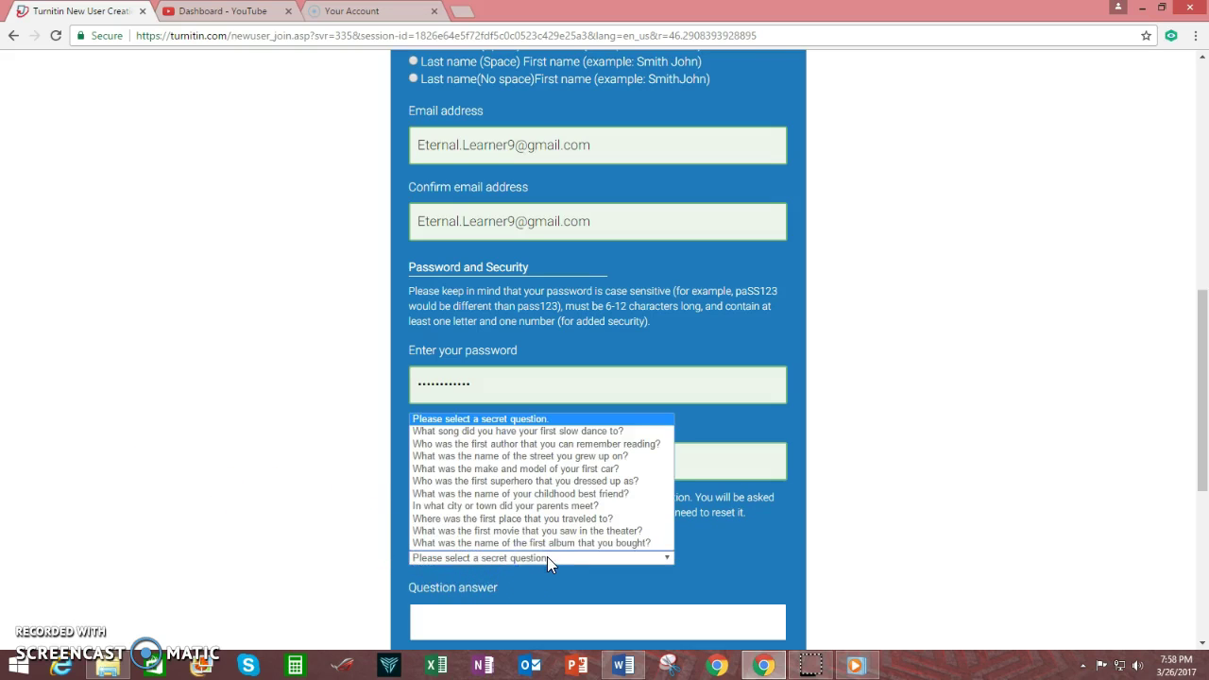
click(546, 444)
click(499, 626)
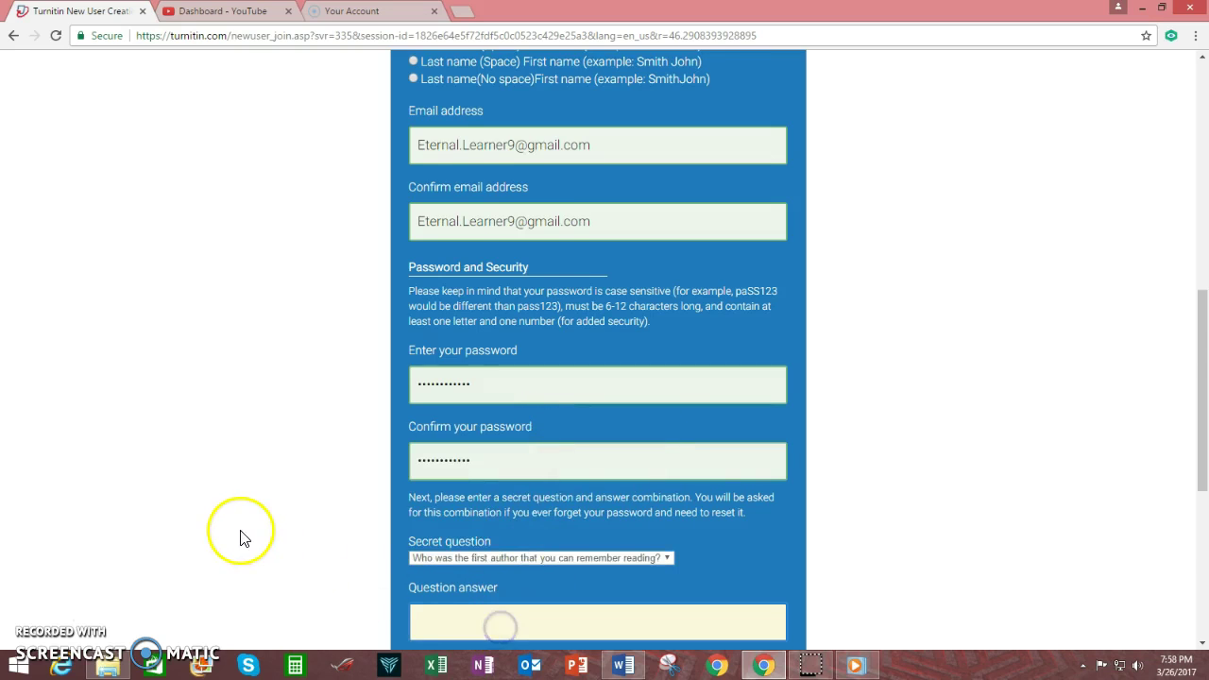
scroll(241, 510, down, 3)
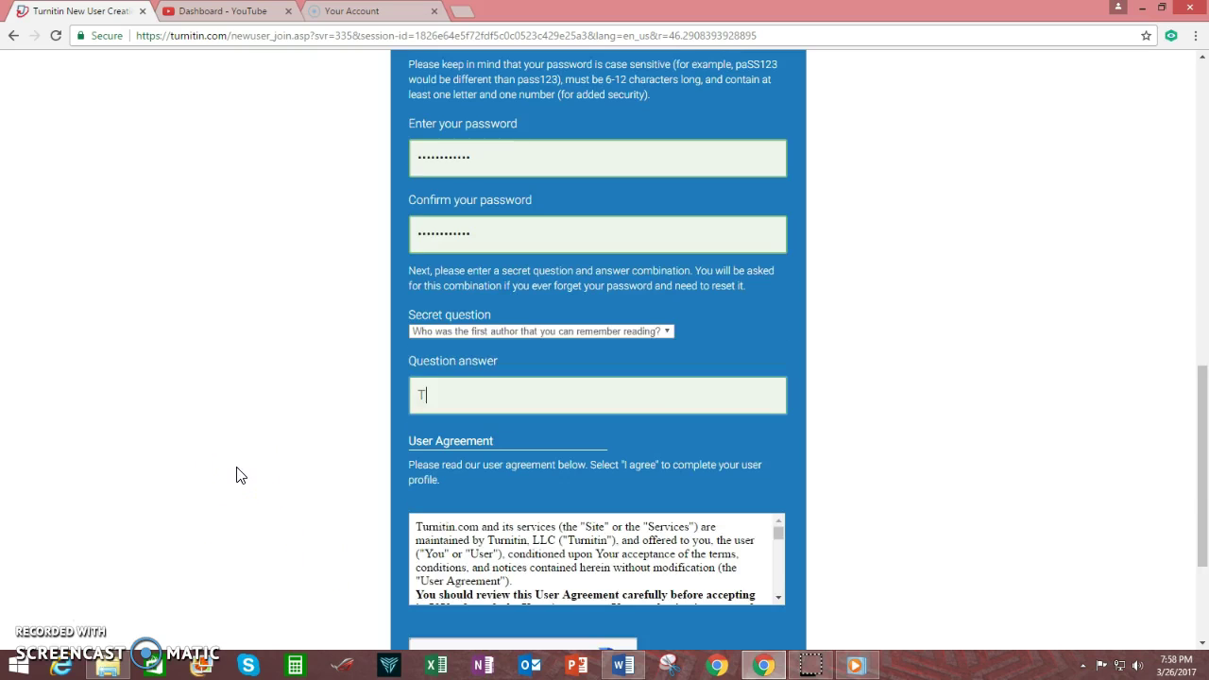
Scroll through the user agreement, pass the robot check, and create the profile.
scroll(419, 491, down, 3)
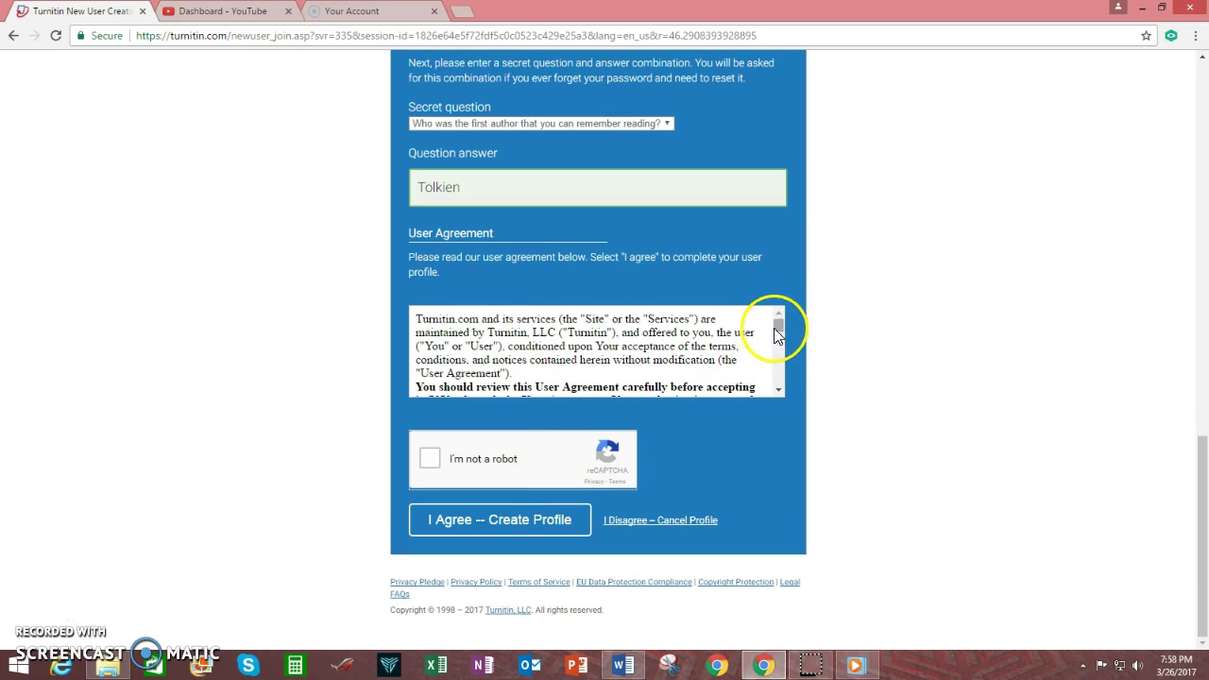
drag(776, 325, 786, 379)
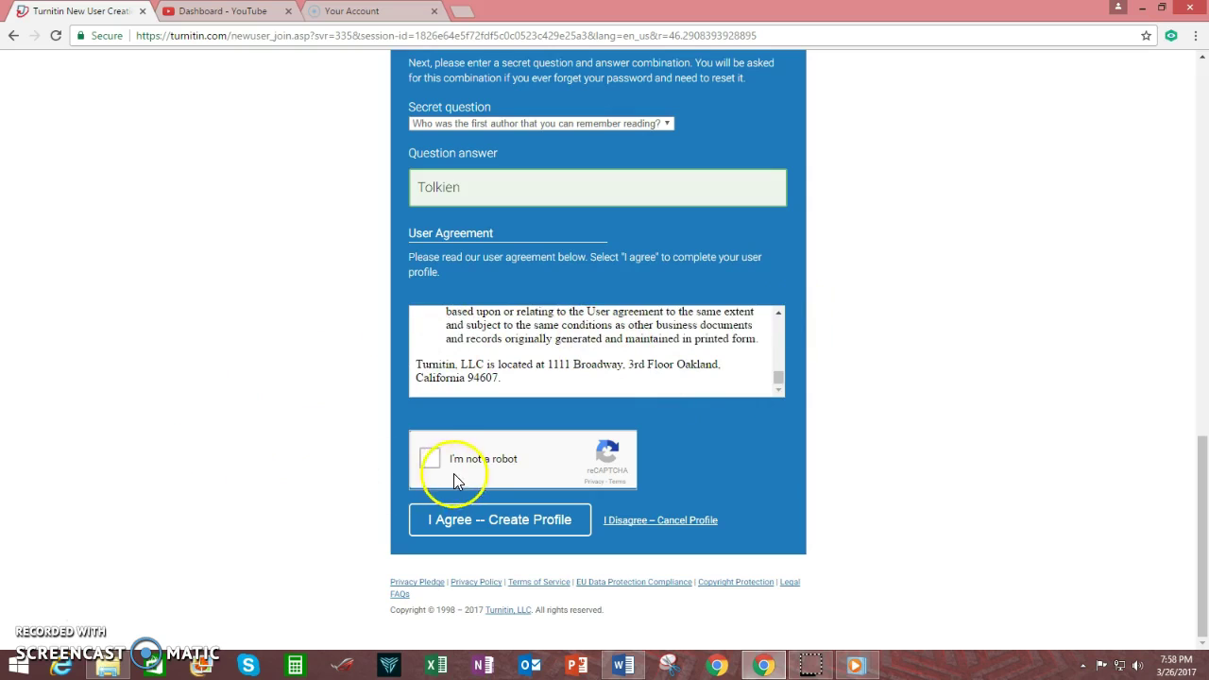
click(430, 460)
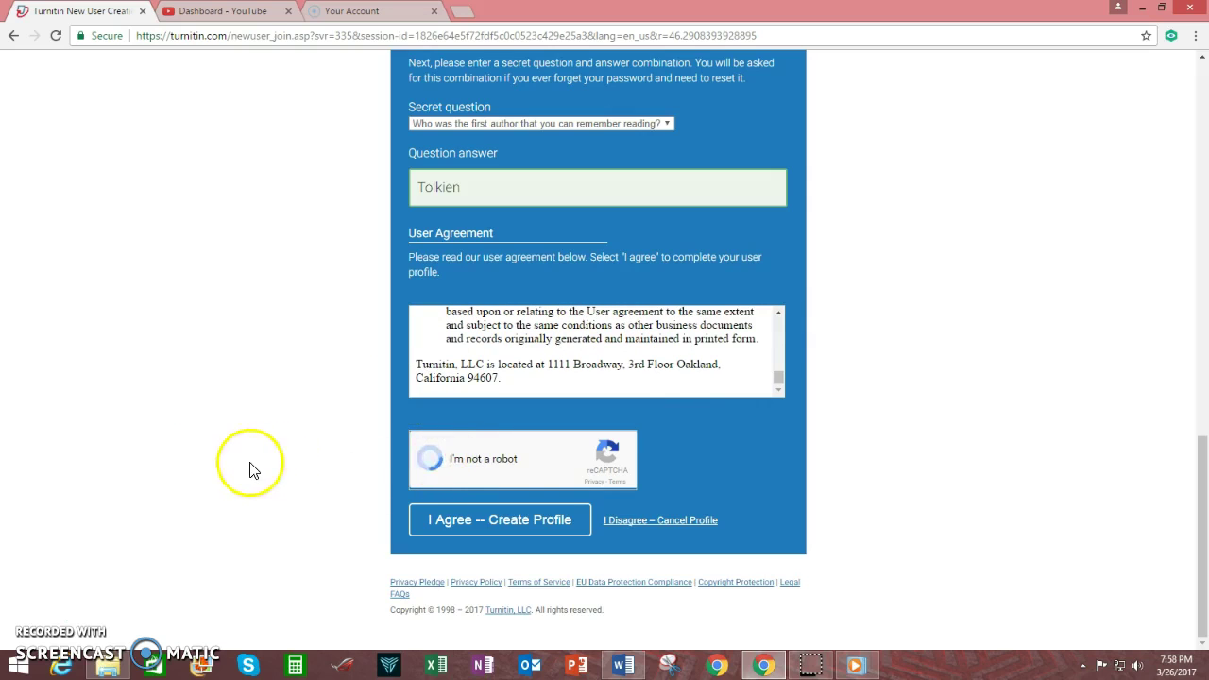
click(525, 534)
click(514, 535)
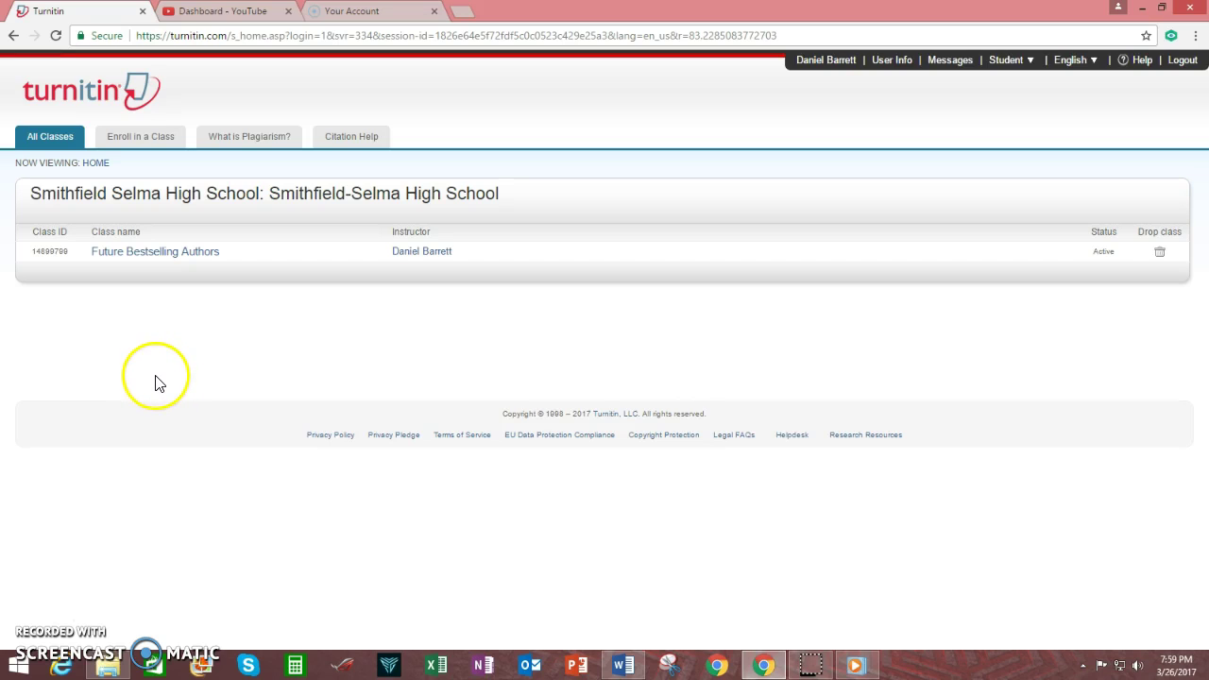
View the Enroll in a Class form, return to All Classes, then open Citation Help.
click(139, 140)
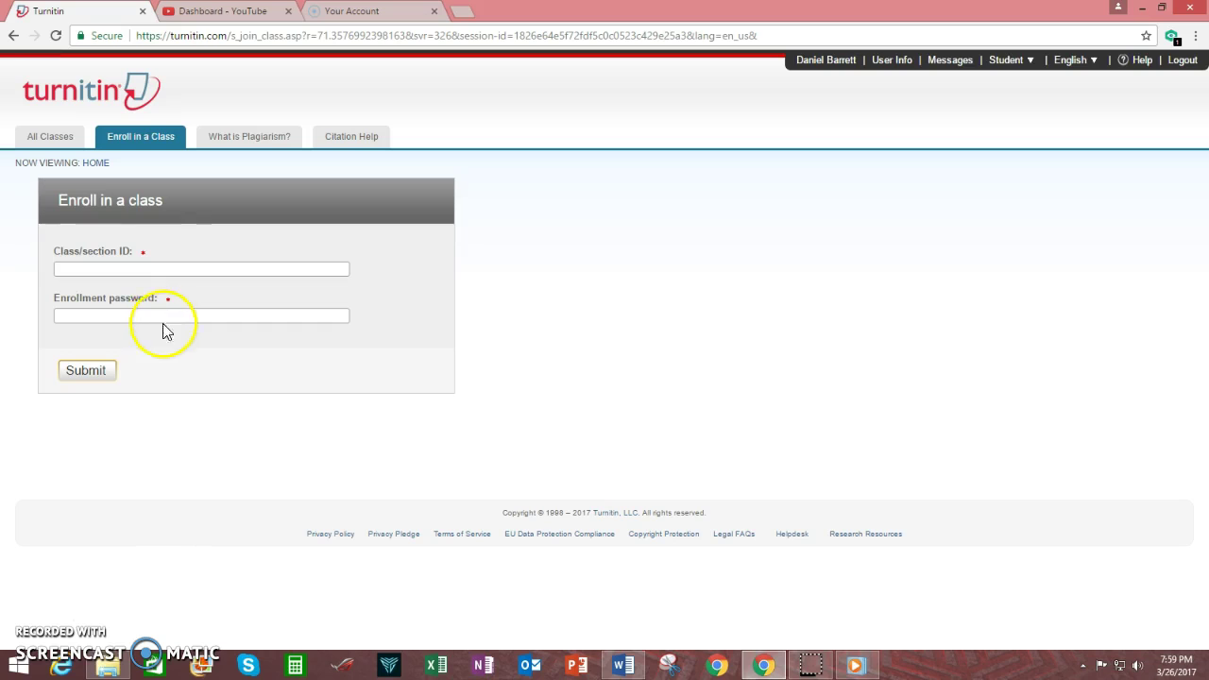
click(51, 136)
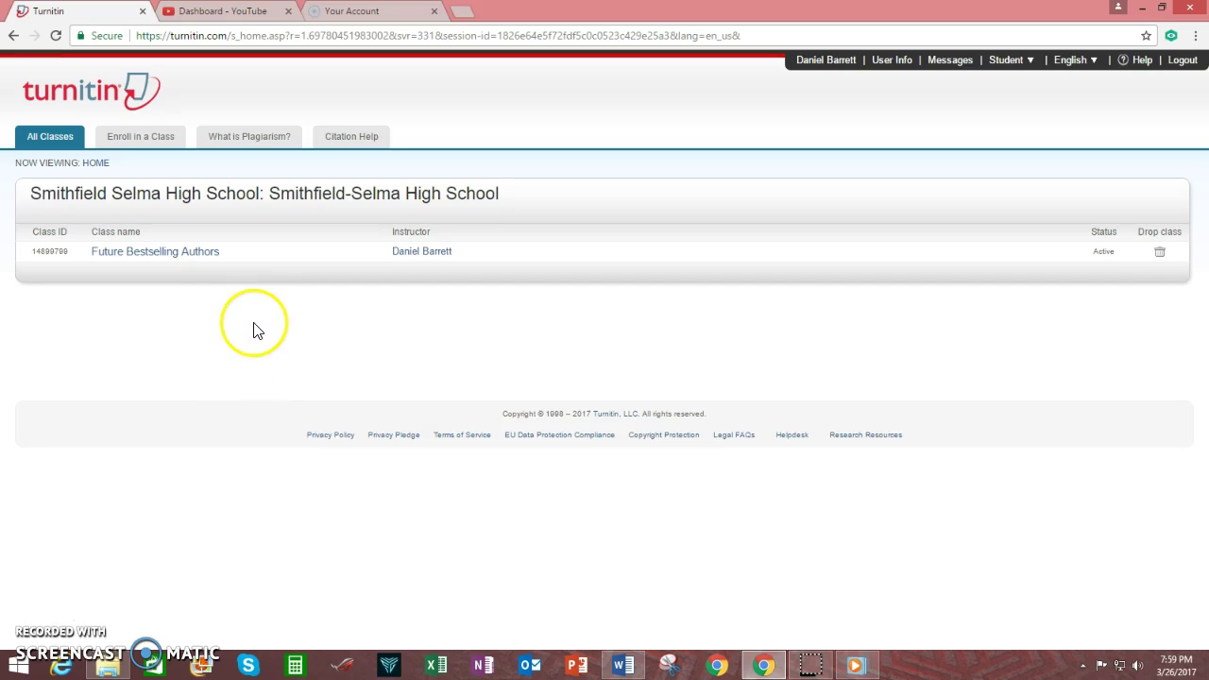
click(351, 137)
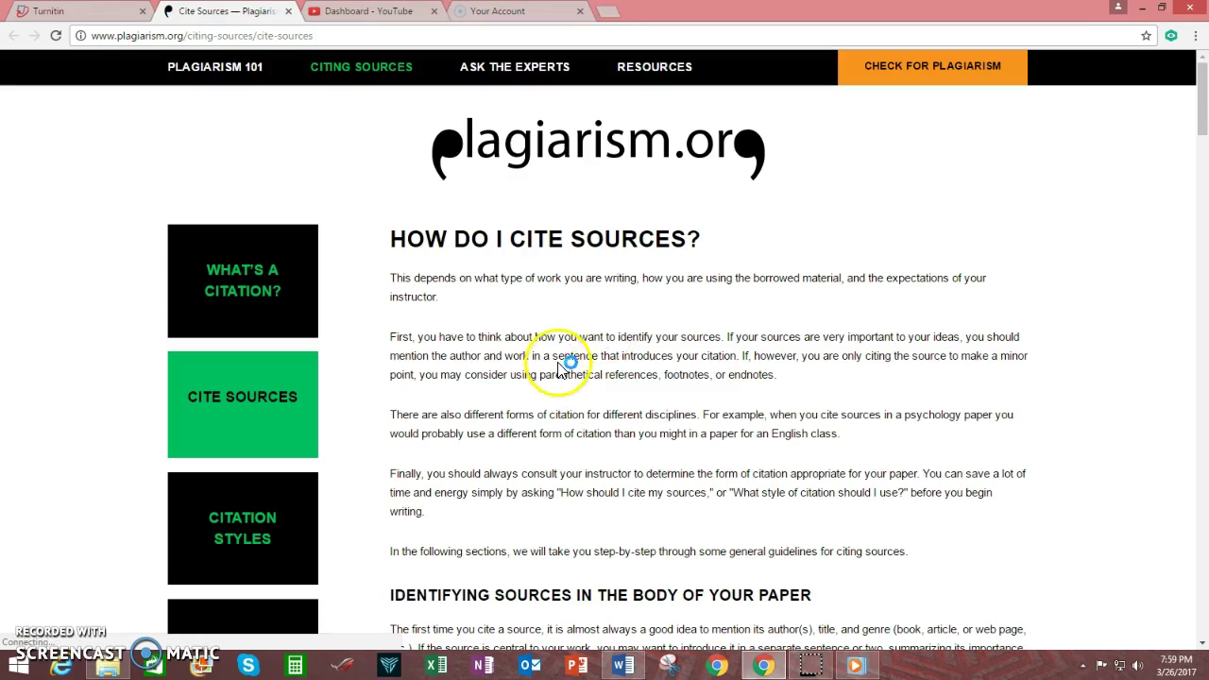
Scroll through the plagiarism.org Cite Sources page.
scroll(557, 371, down, 15)
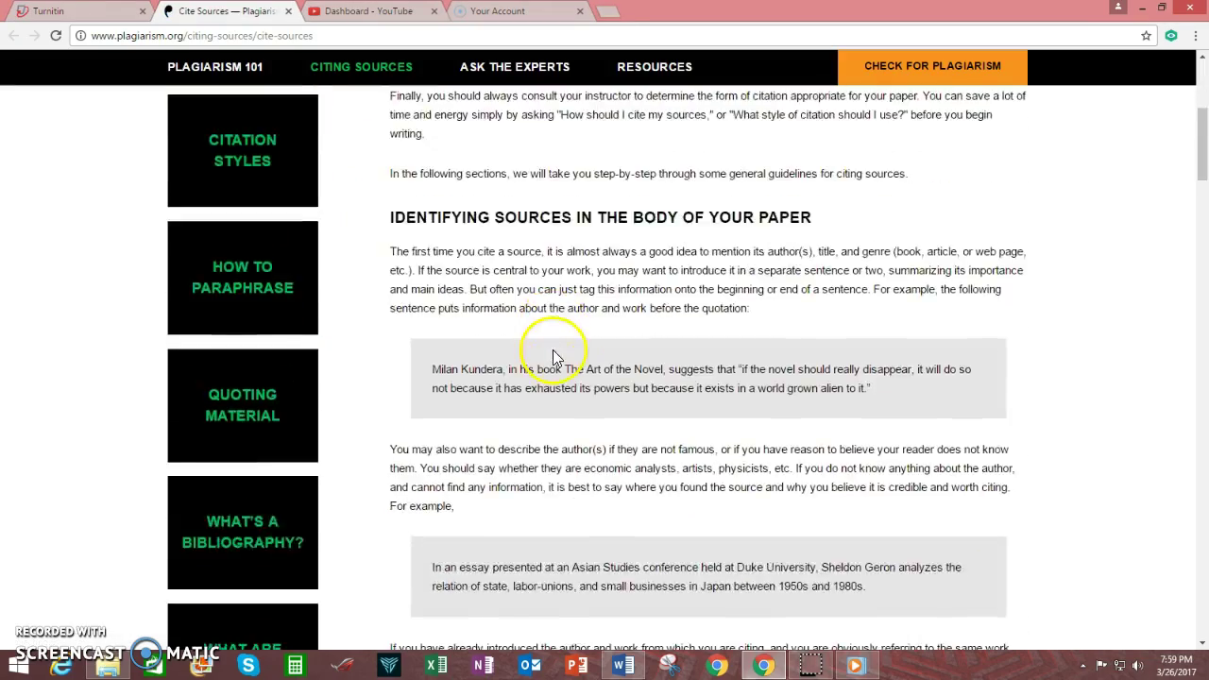
scroll(554, 357, down, 20)
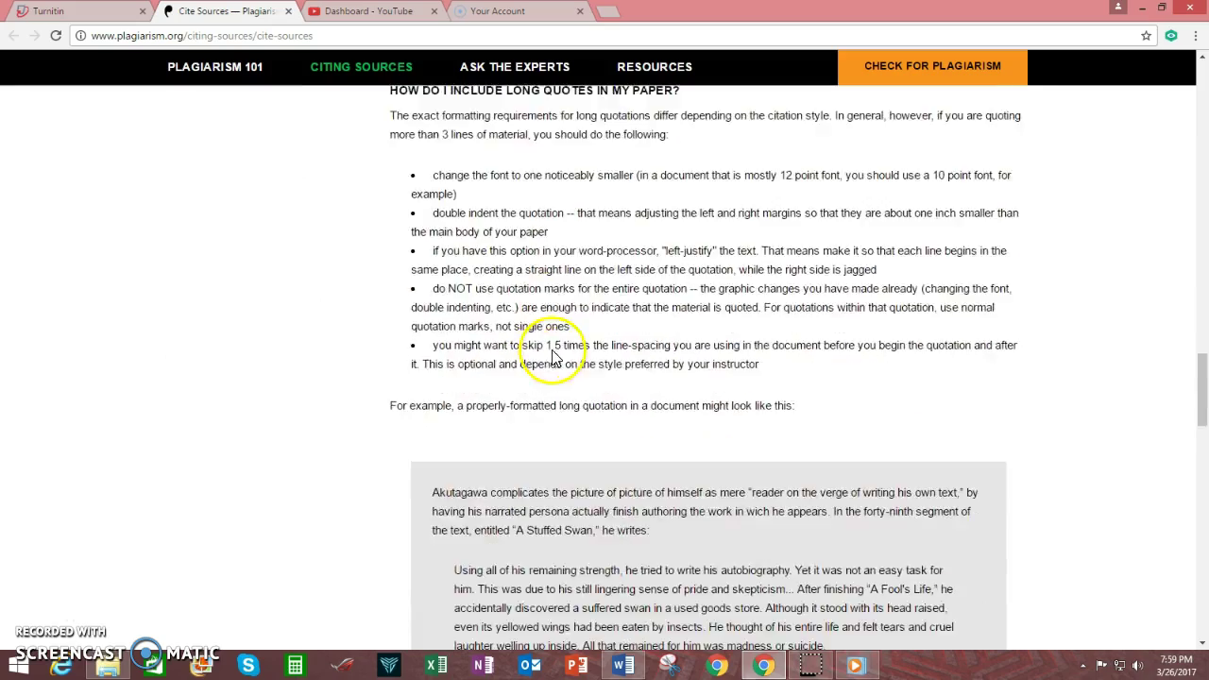
scroll(554, 357, down, 5)
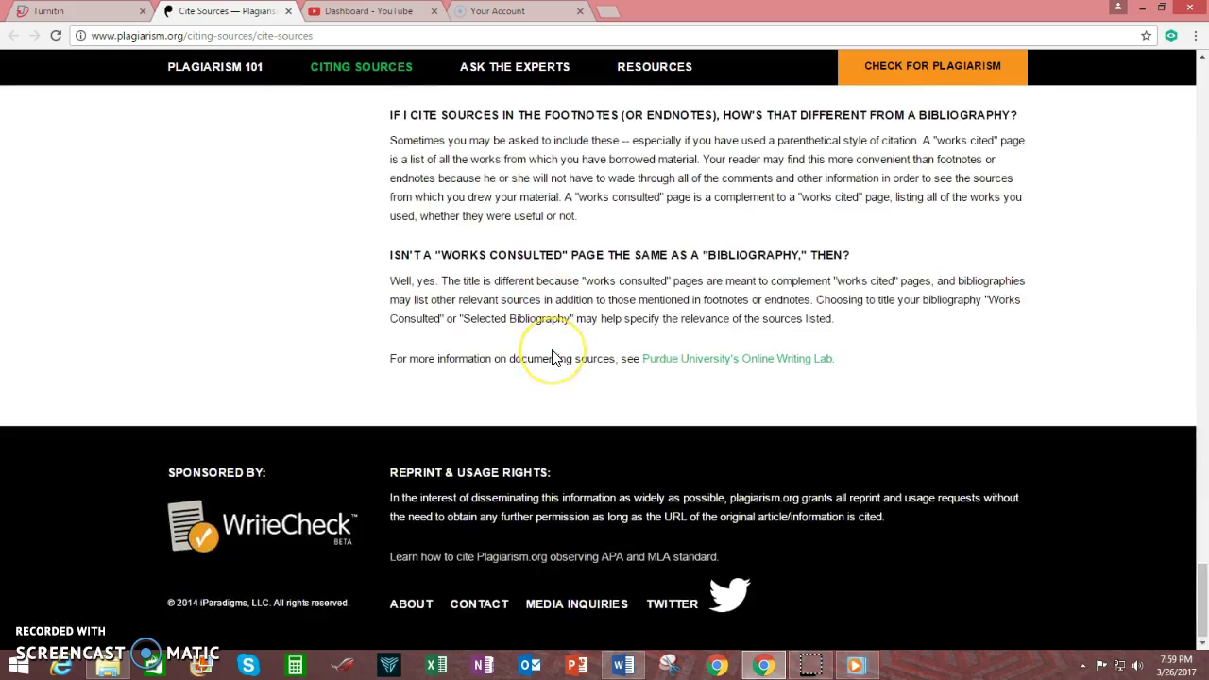
scroll(554, 357, up, 15)
scroll(551, 349, up, 15)
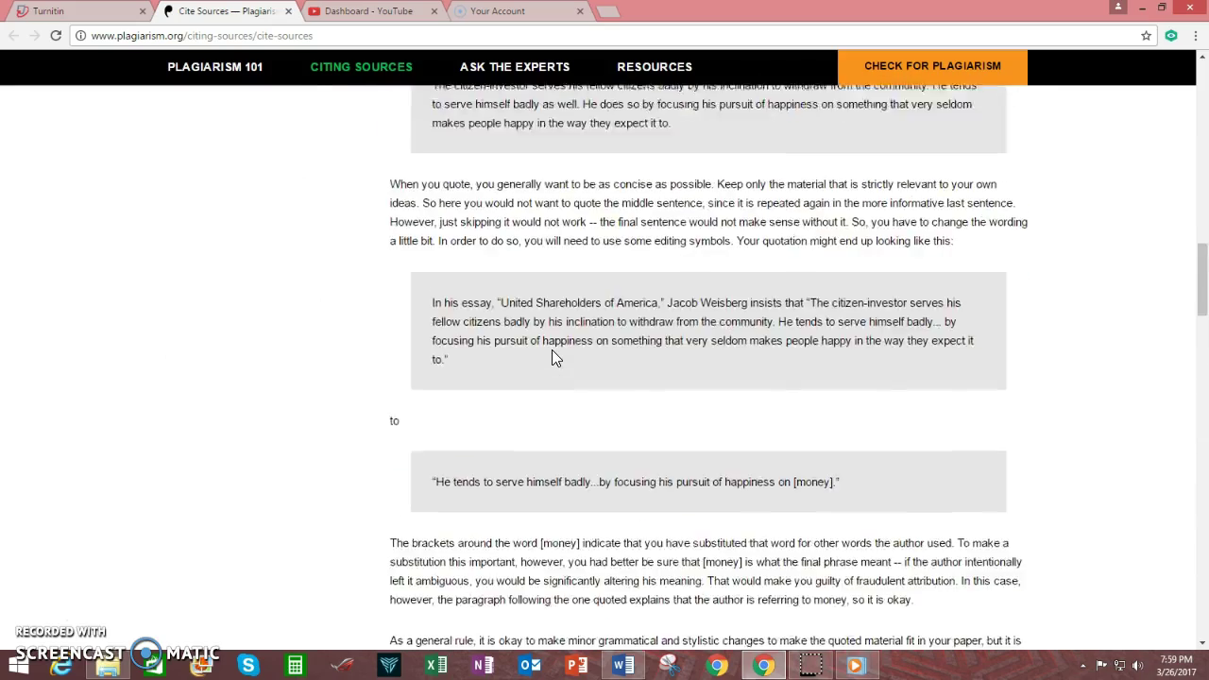
scroll(350, 553, up, 2)
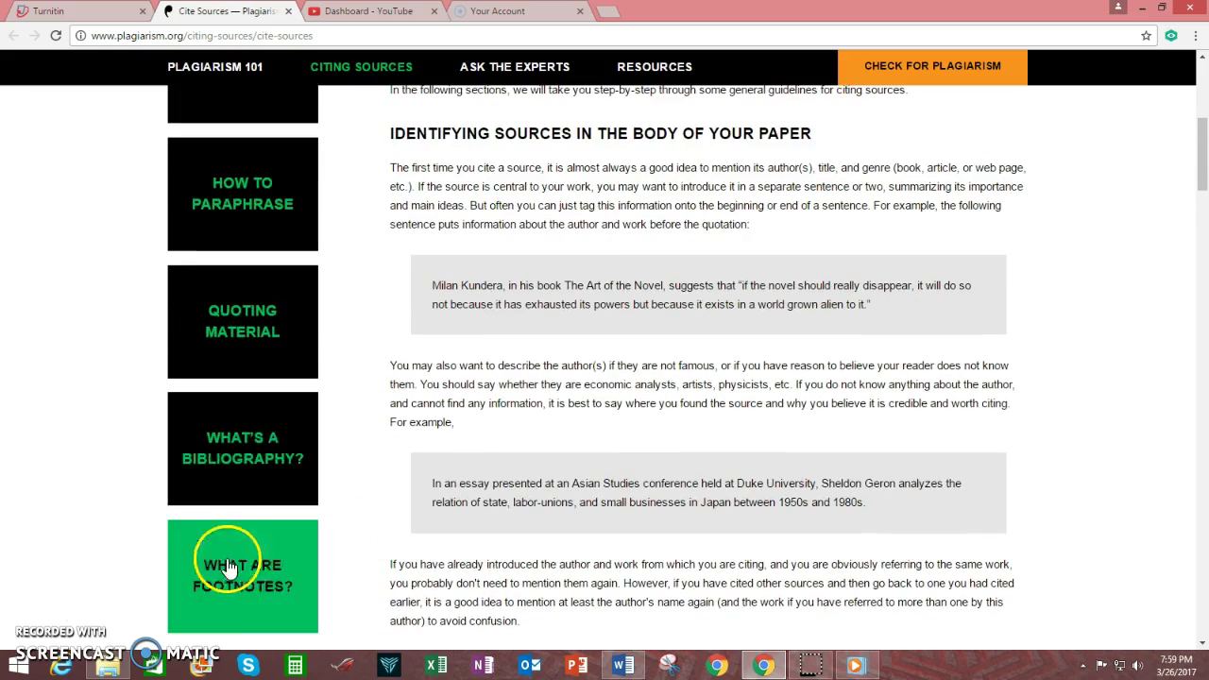
scroll(369, 344, up, 3)
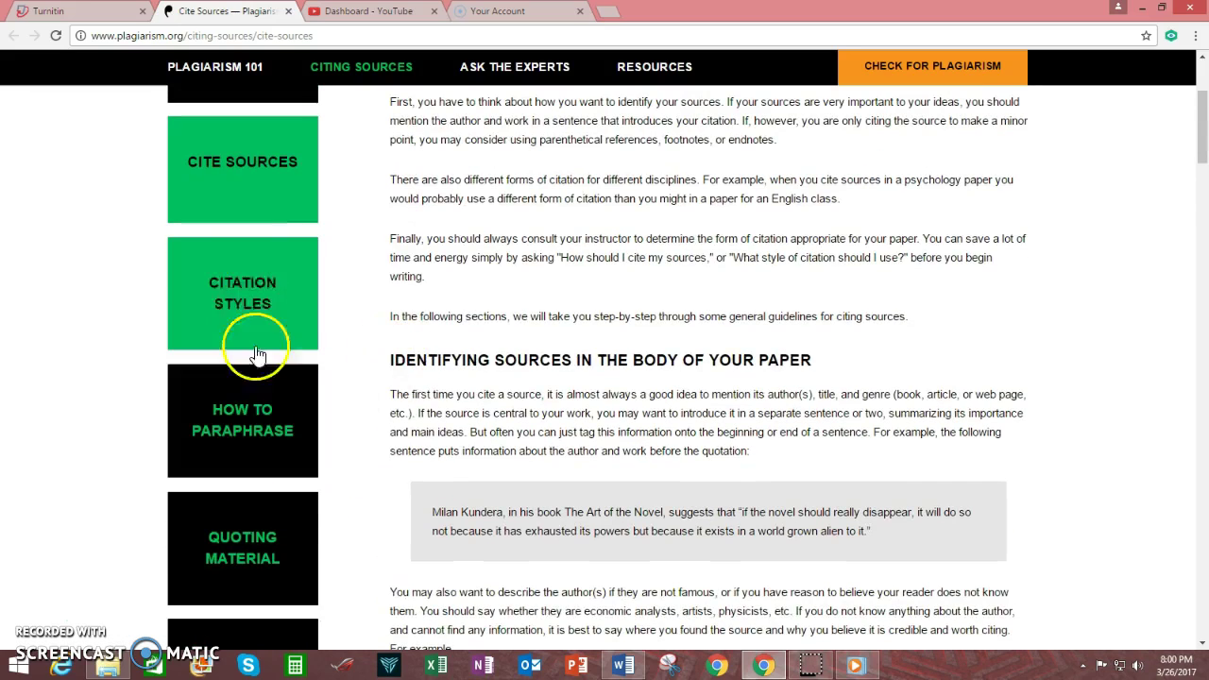
Read the How to Paraphrase guide, go back, and close the citation guide tab.
click(245, 444)
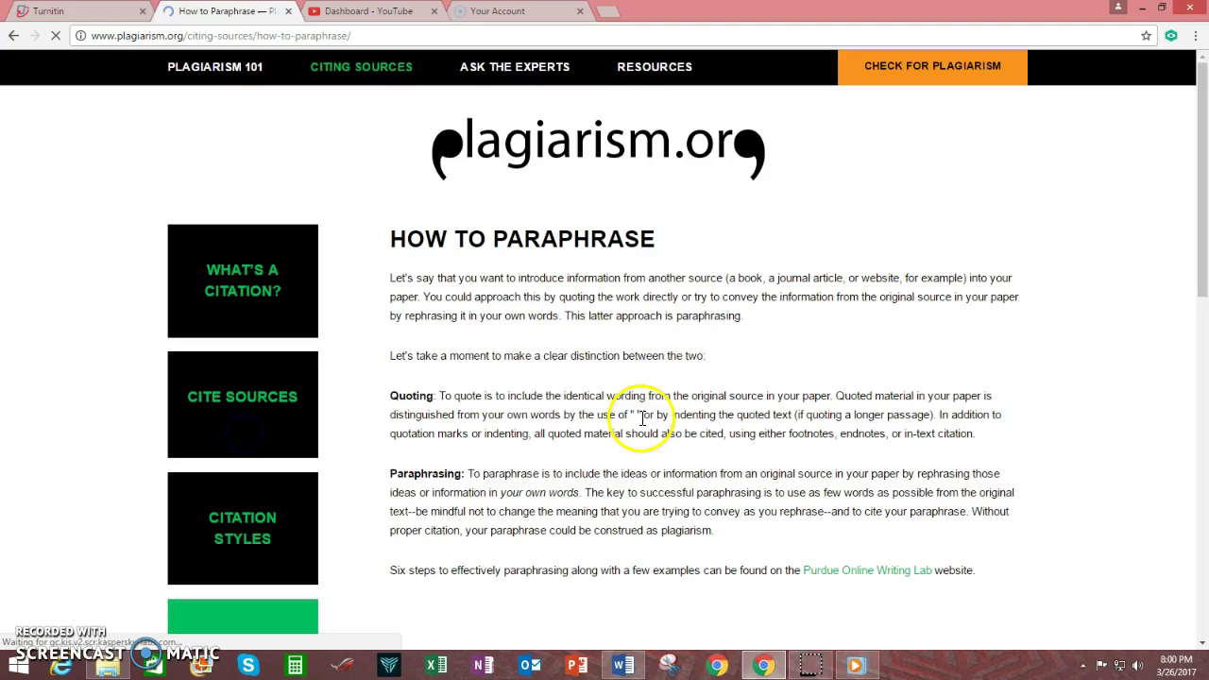
scroll(640, 418, down, 4)
scroll(639, 418, up, 3)
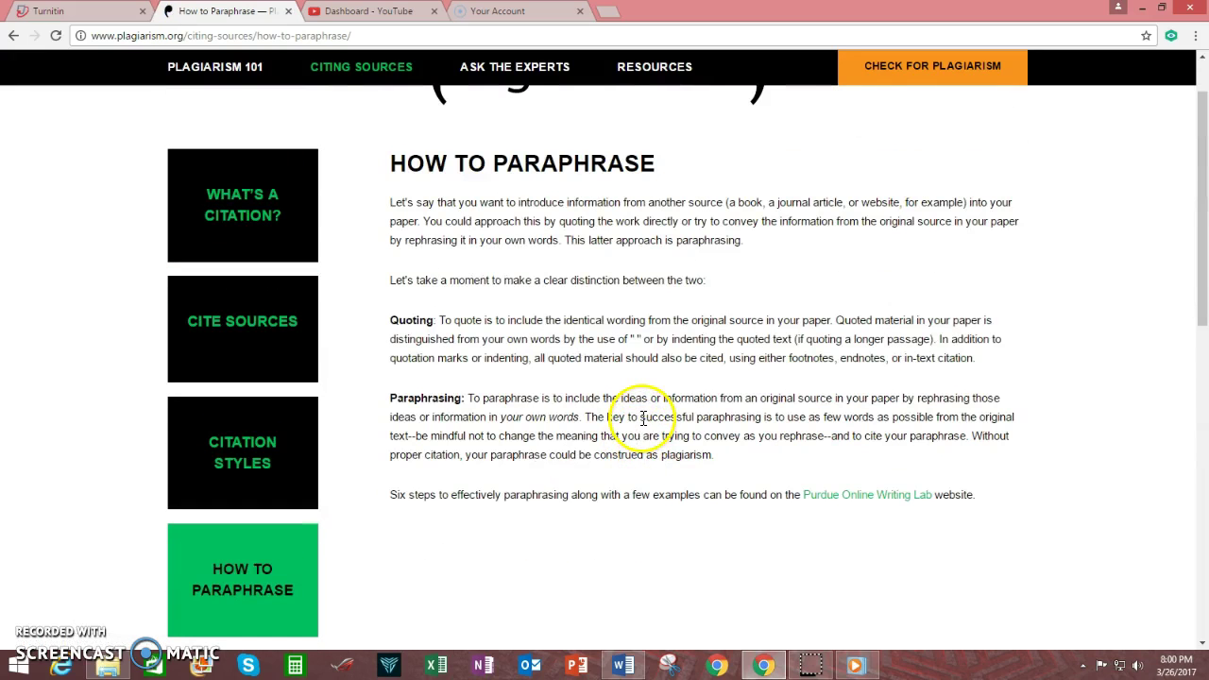
scroll(642, 418, up, 1)
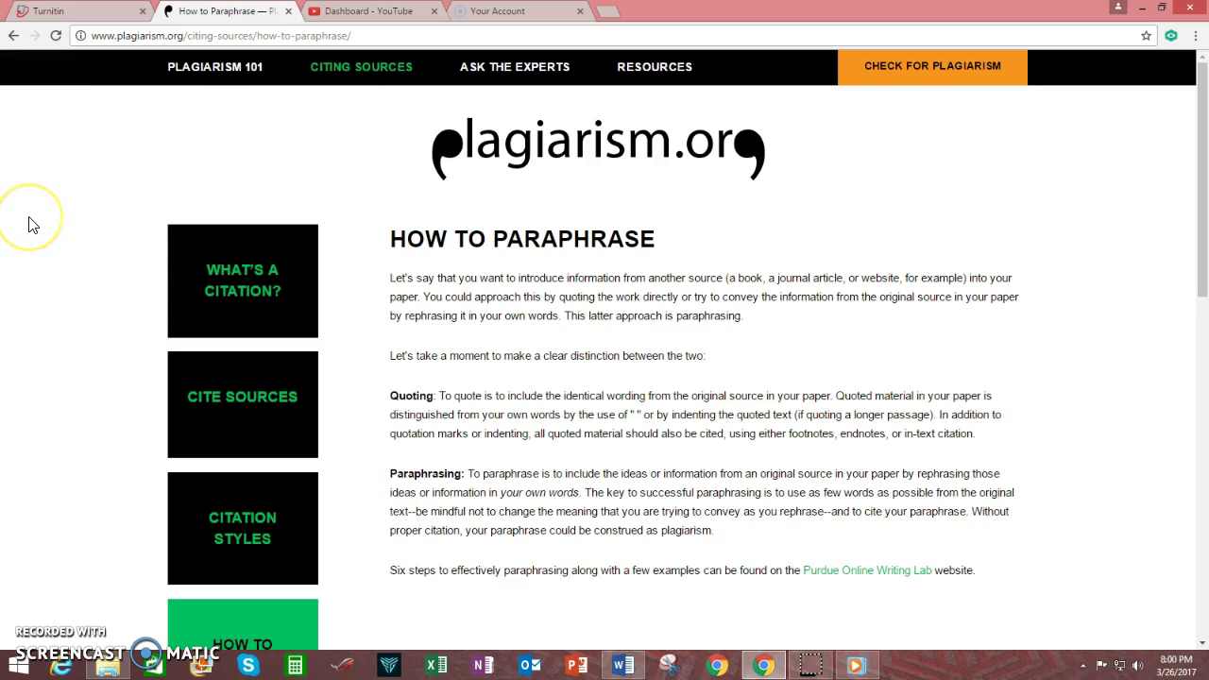
click(13, 38)
scroll(566, 435, up, 3)
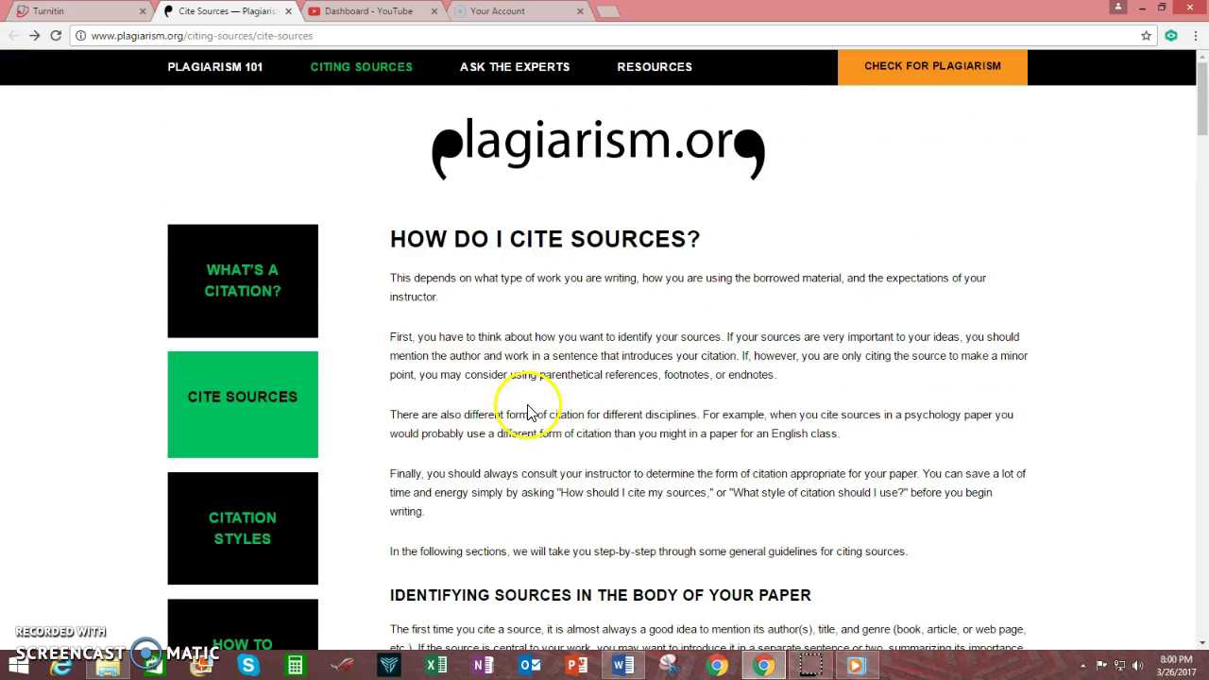
click(288, 13)
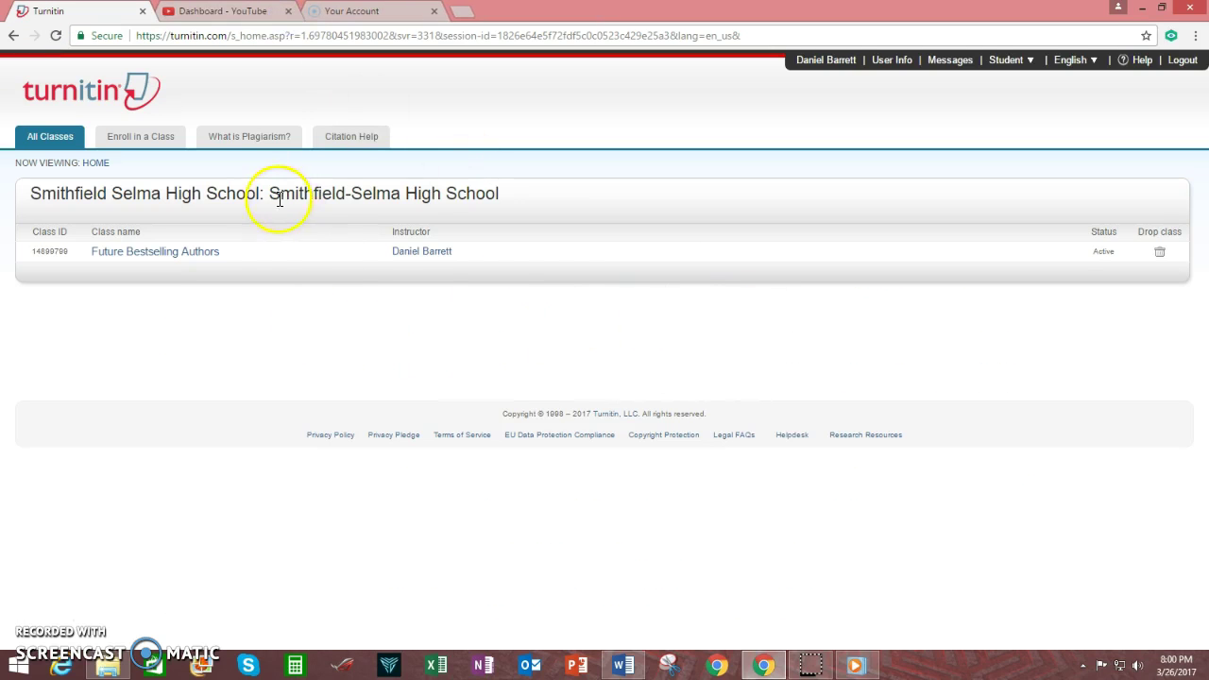
Open 'What is Plagiarism?' and scroll the plagiarism.org home page to Check for Plagiarism.
click(247, 140)
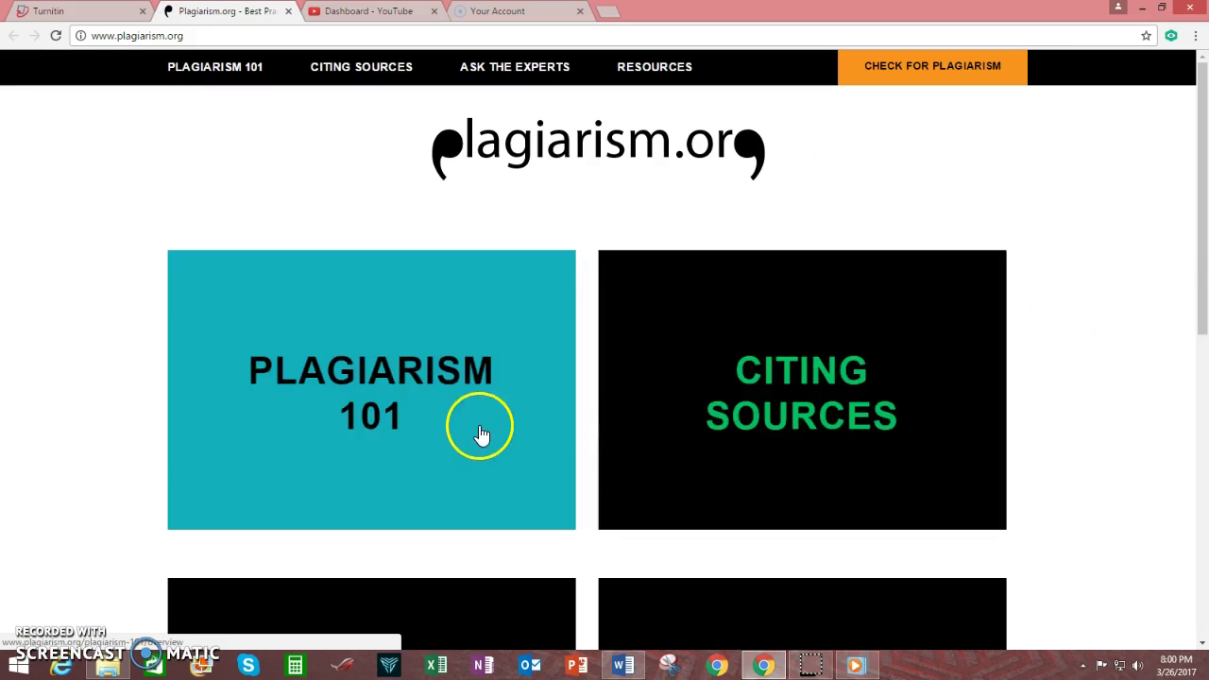
scroll(1071, 429, down, 2)
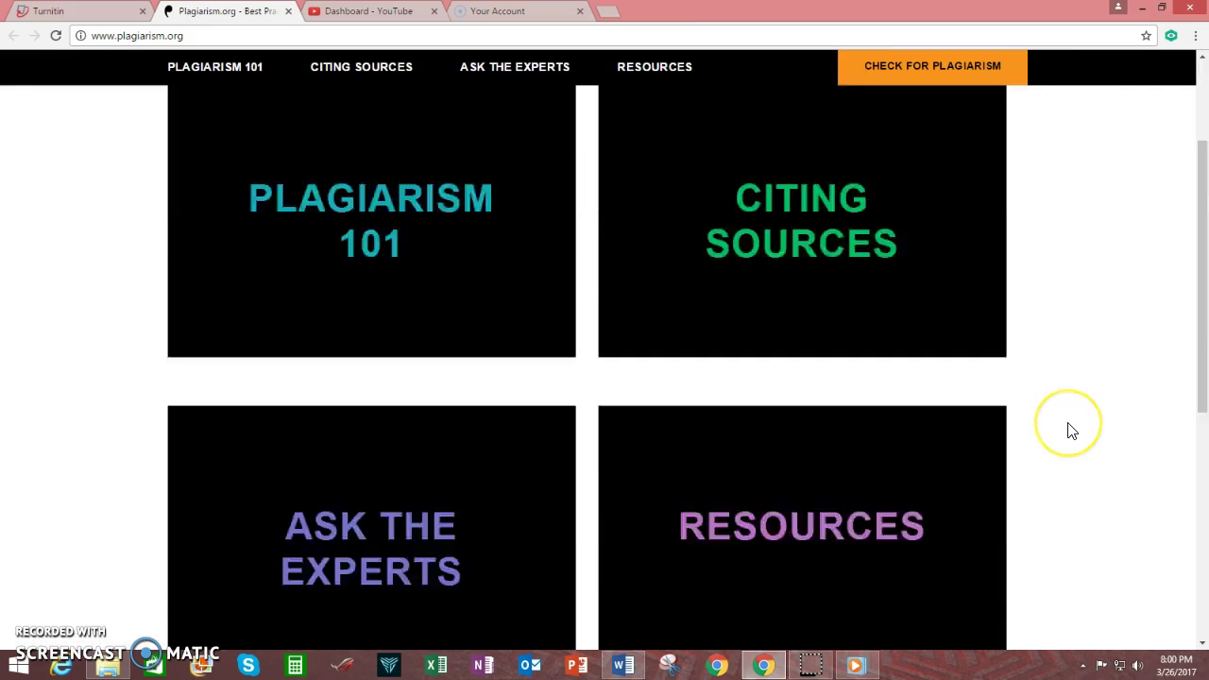
scroll(1072, 430, down, 4)
scroll(1062, 450, up, 1)
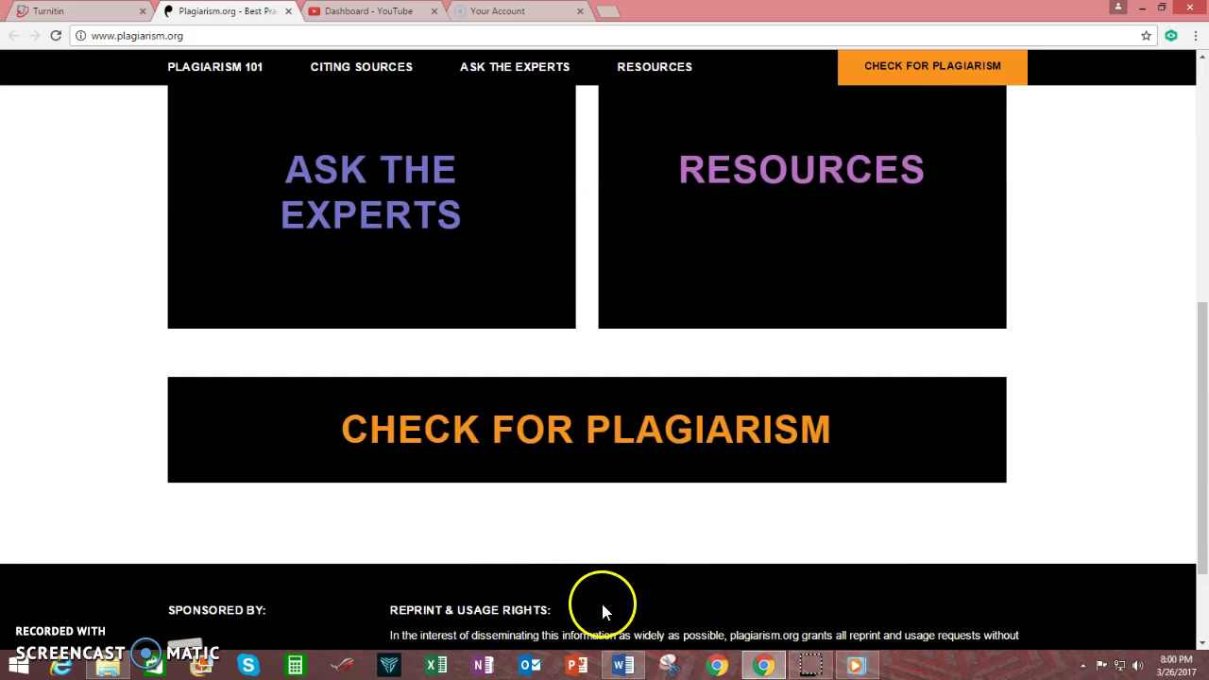
Open the WriteCheck plagiarism checker site and scroll down its page.
click(626, 450)
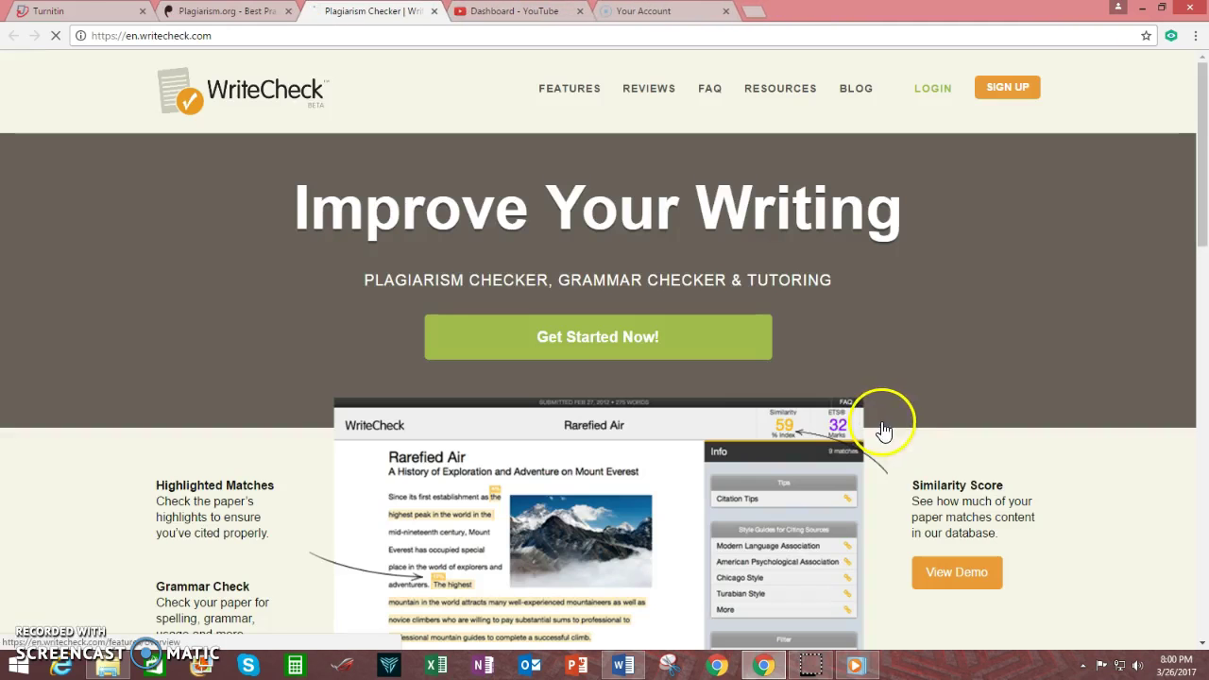
scroll(886, 327, down, 1)
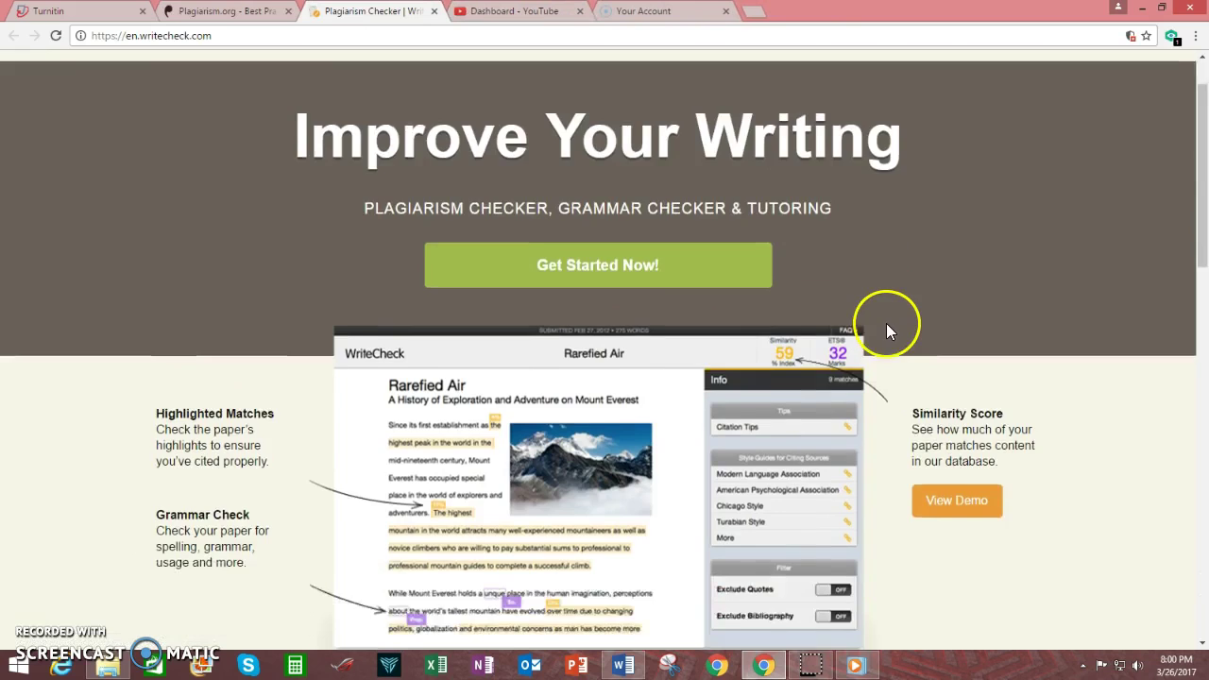
scroll(886, 323, down, 5)
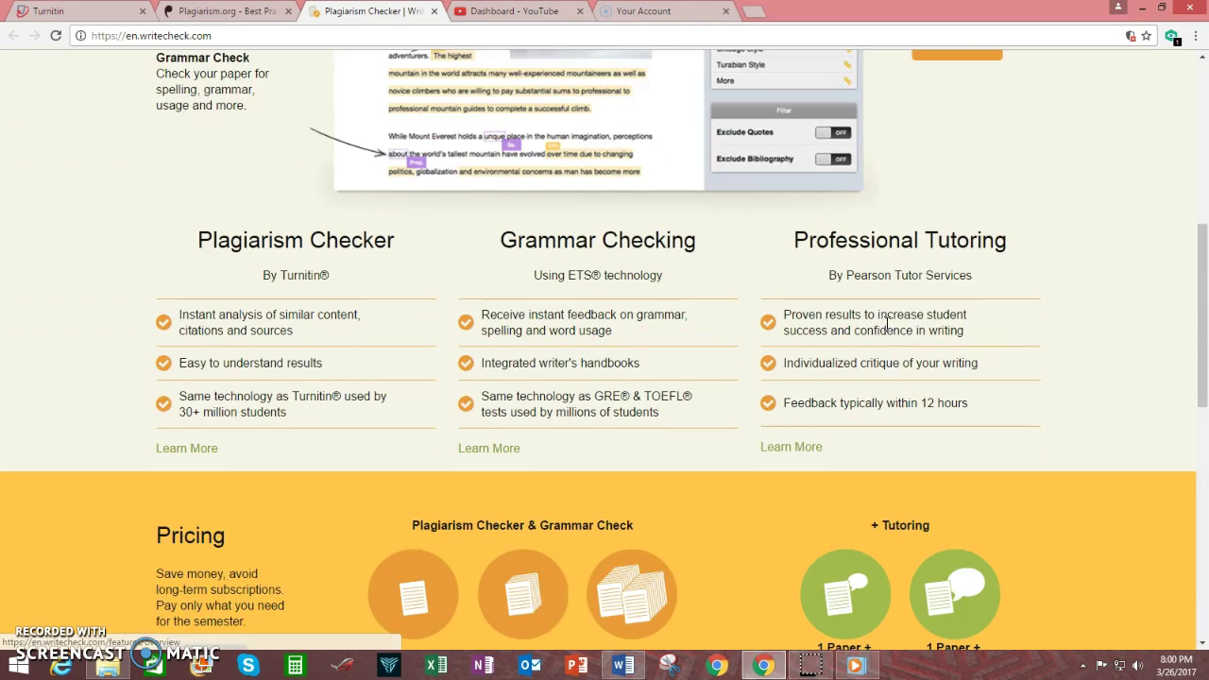
scroll(886, 327, down, 5)
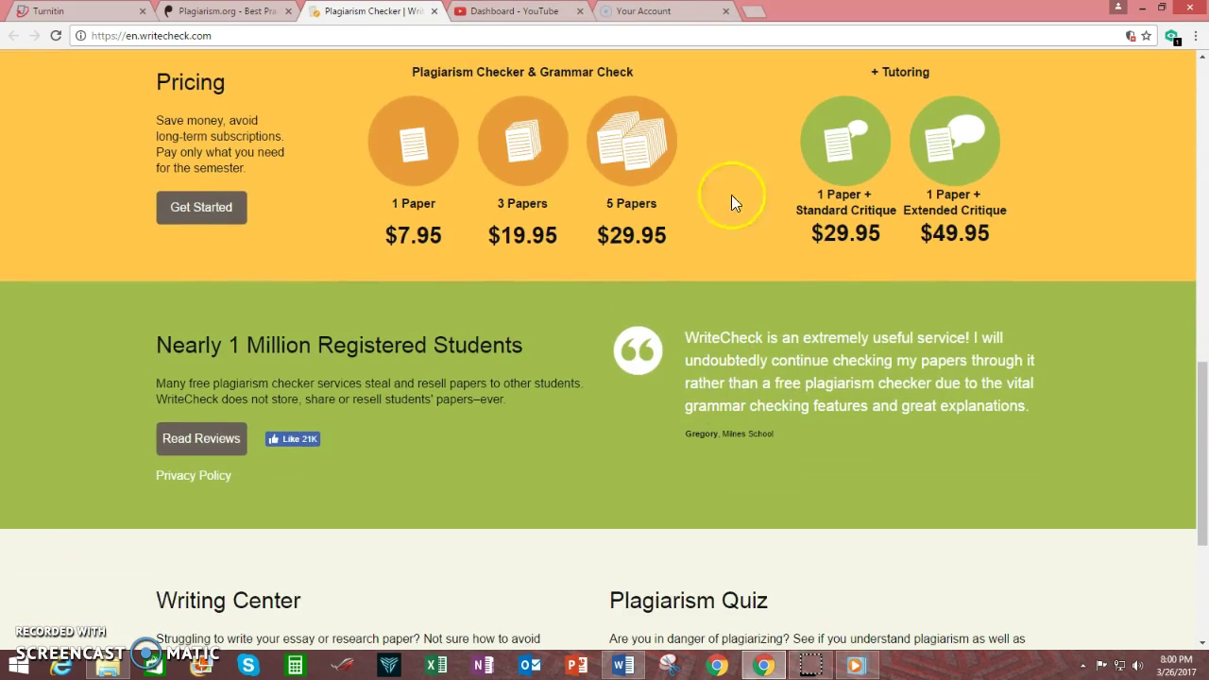
scroll(510, 296, down, 3)
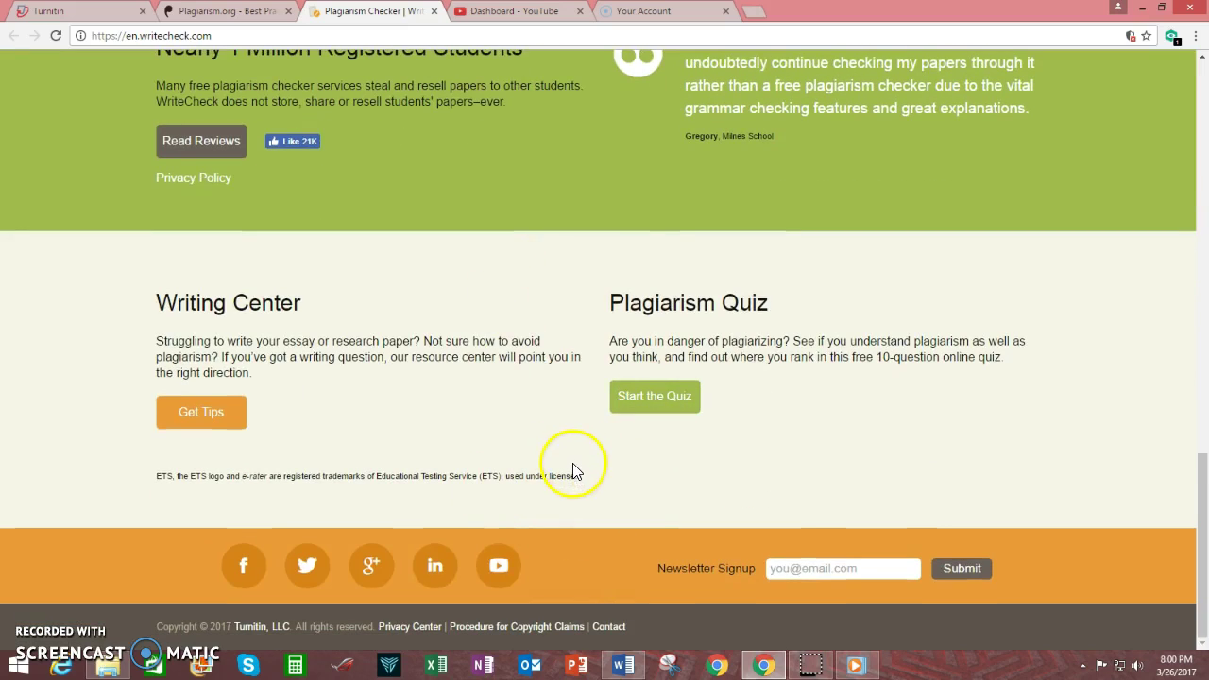
Start the WriteCheck quiz, advance to question 1, then close the quiz tab.
click(659, 404)
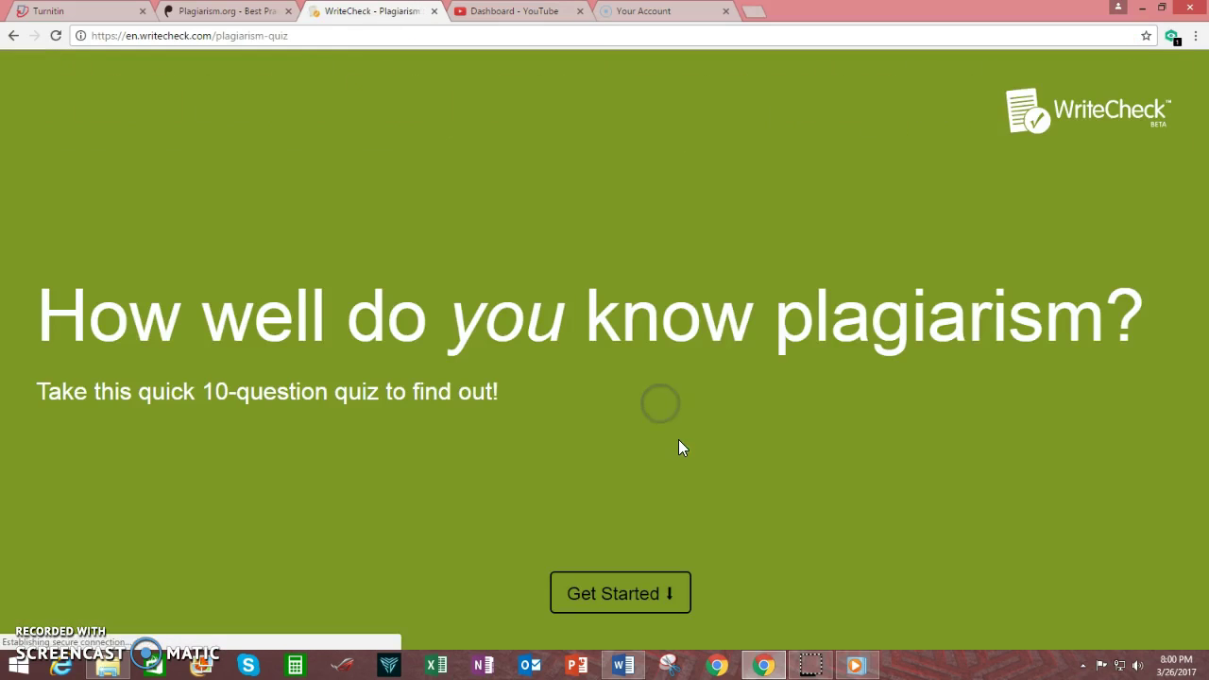
click(680, 400)
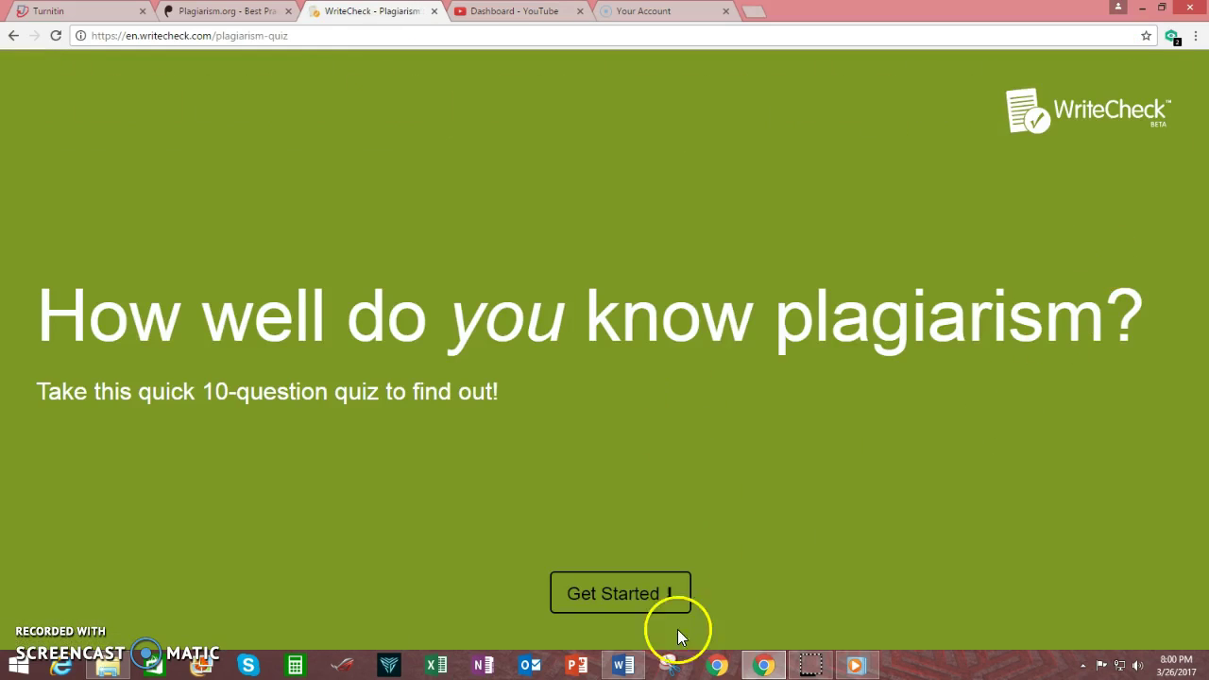
click(650, 615)
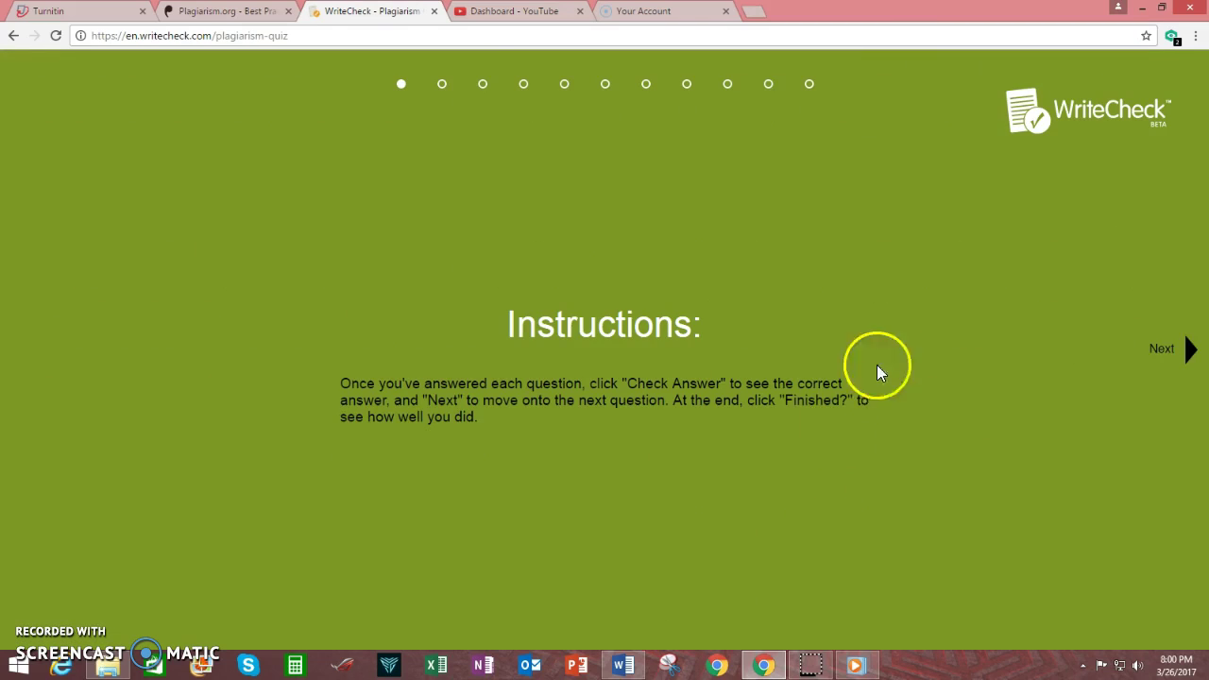
click(1190, 352)
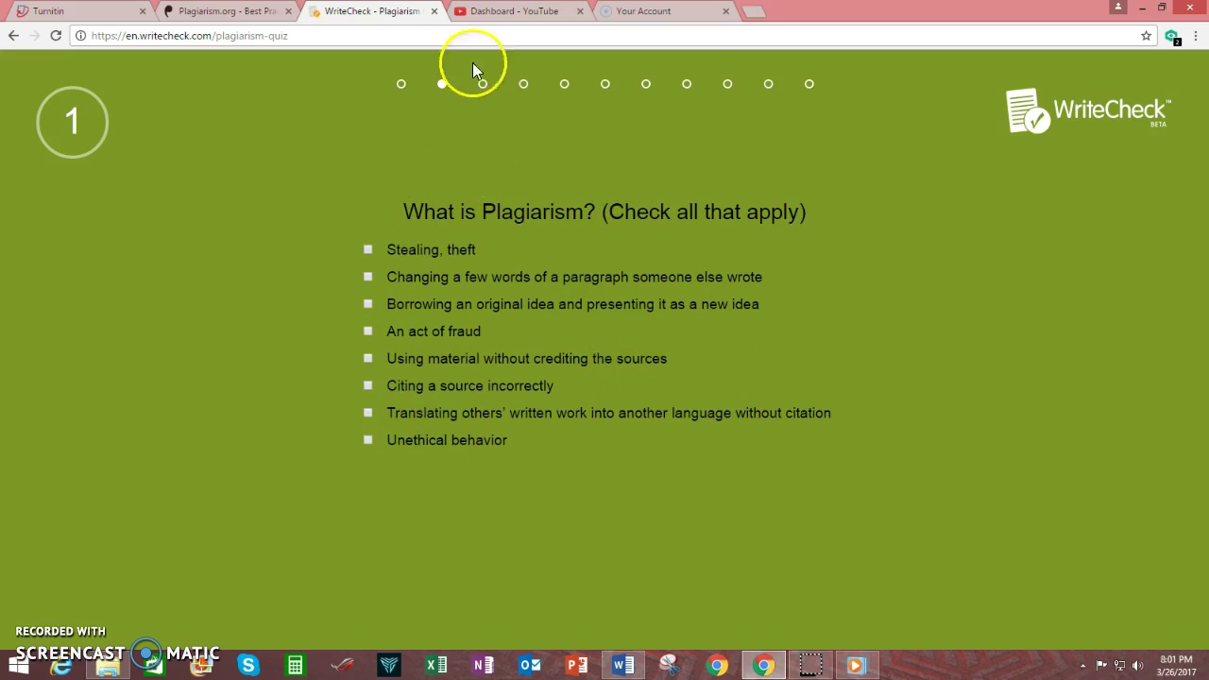
click(432, 11)
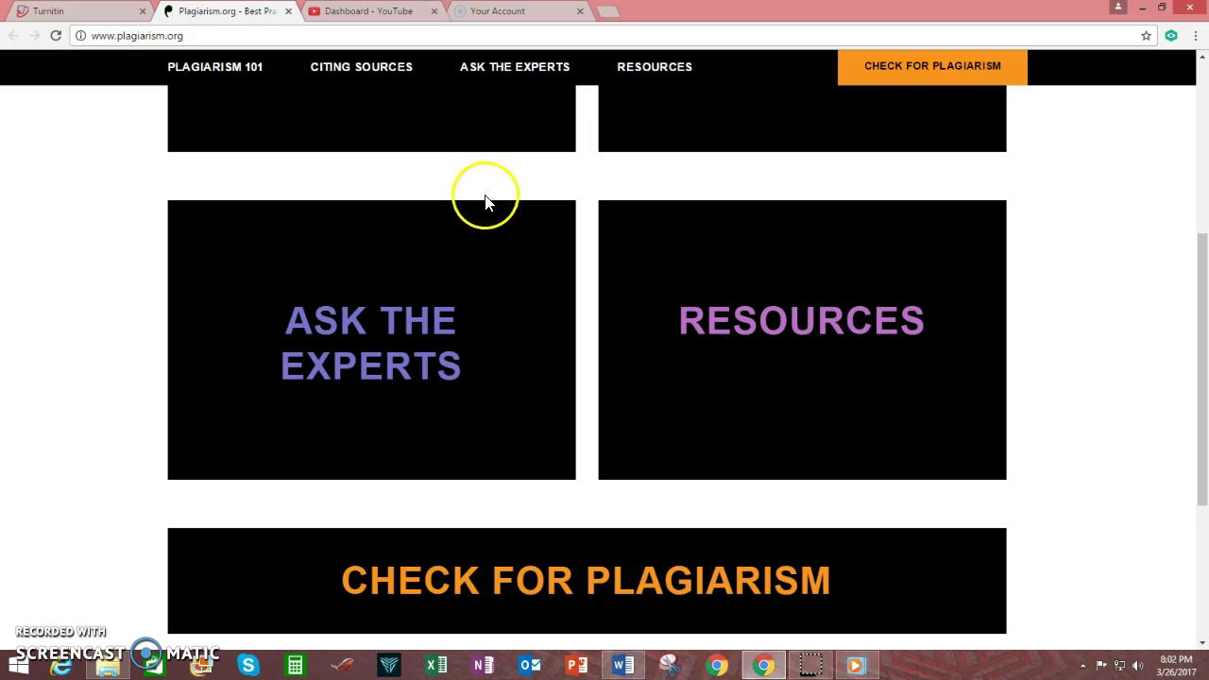
Close Plagiarism.org, open Future Bestselling Authors, and start a Literary Arts Magazine submission.
click(288, 12)
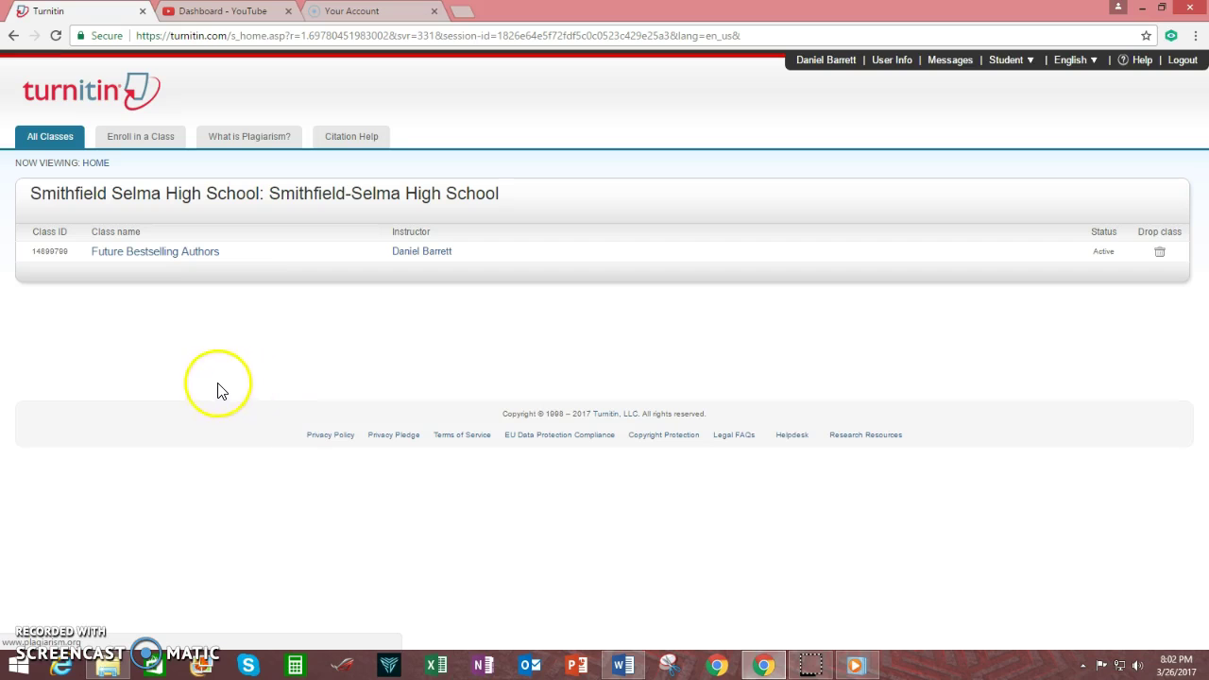
click(148, 253)
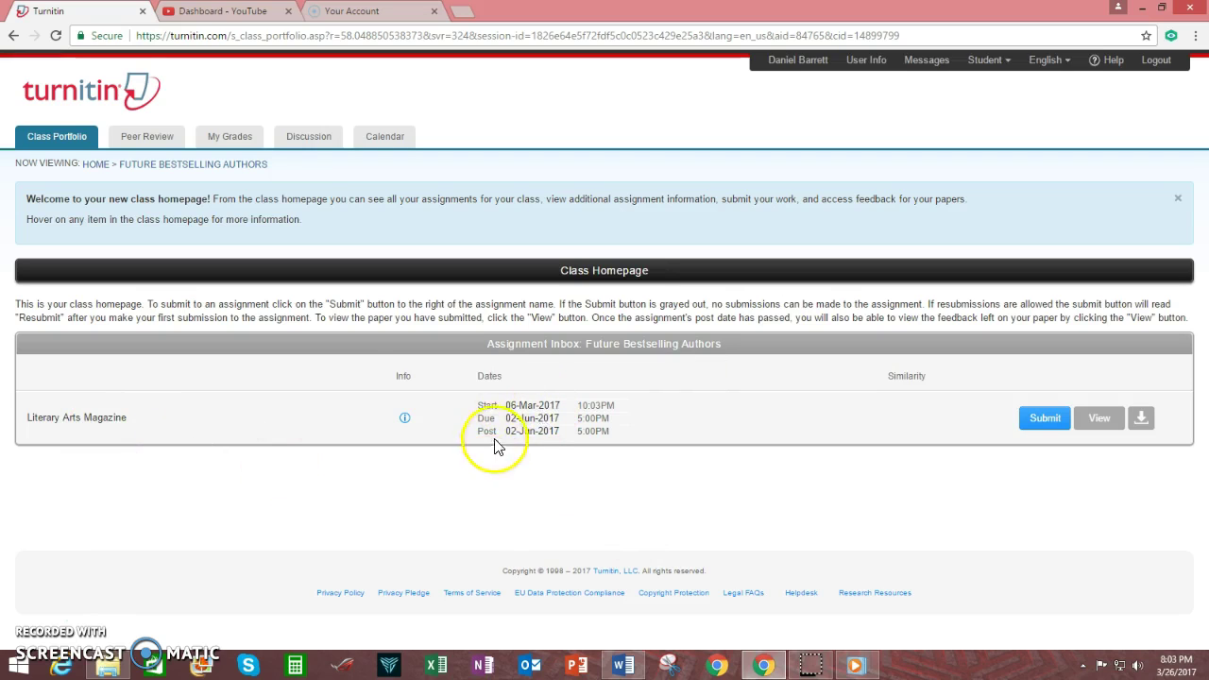
mouse_move(519, 436)
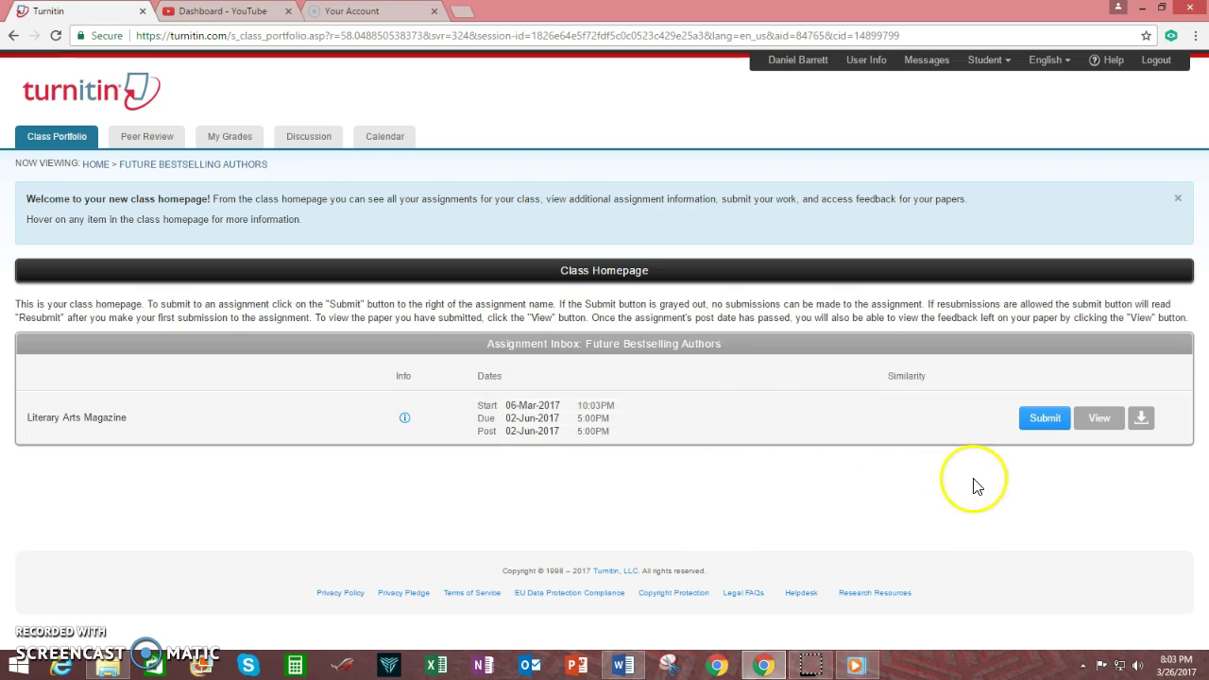
click(1044, 422)
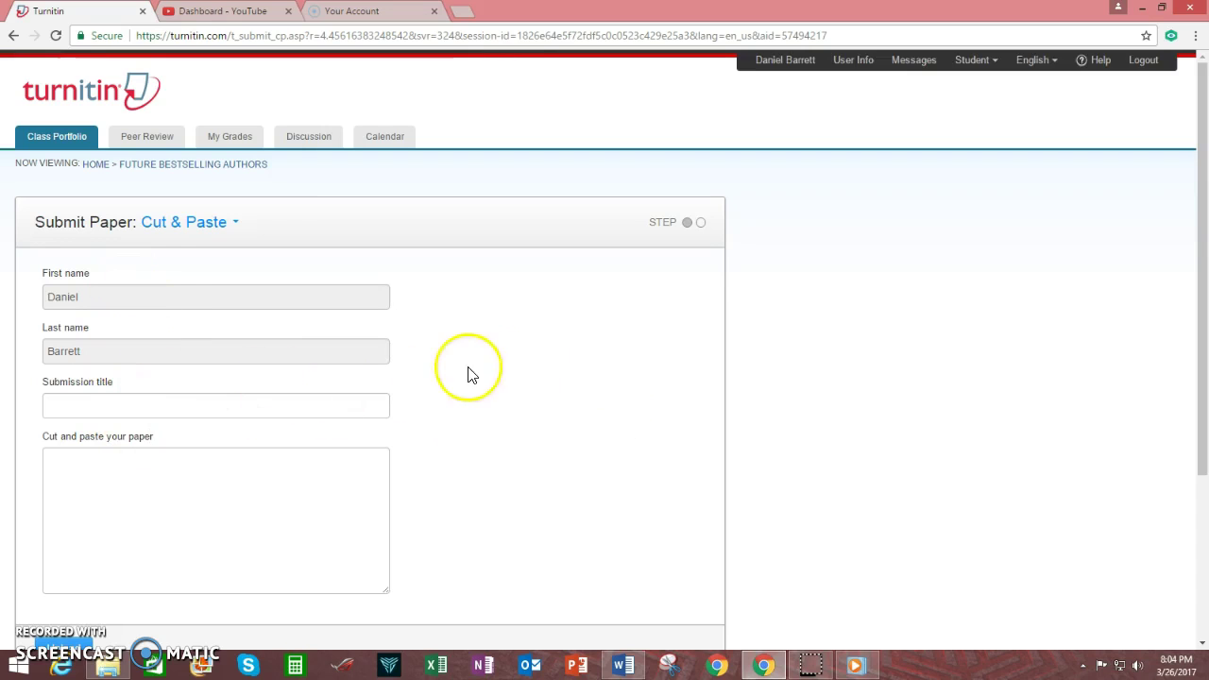
Keep Cut & Paste, title the paper 'Example of a Plagiarized Paper', and switch to Word.
click(236, 232)
click(218, 258)
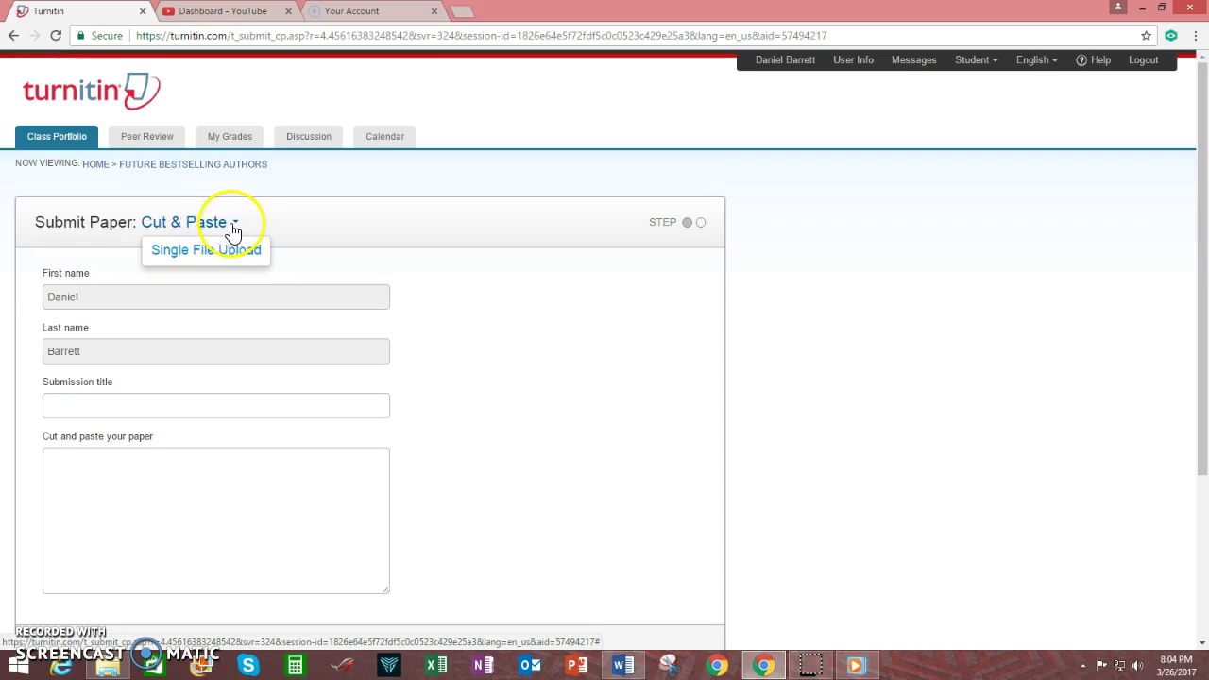
click(232, 230)
scroll(557, 433, down, 1)
scroll(557, 433, down, 1)
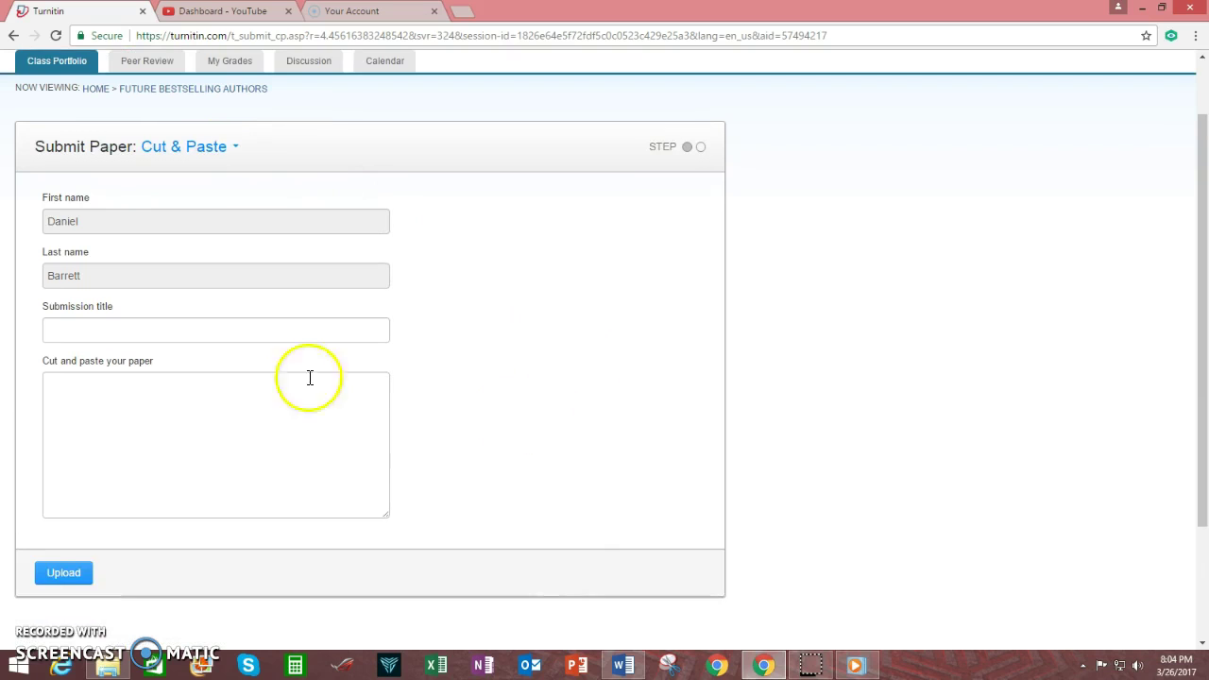
click(232, 330)
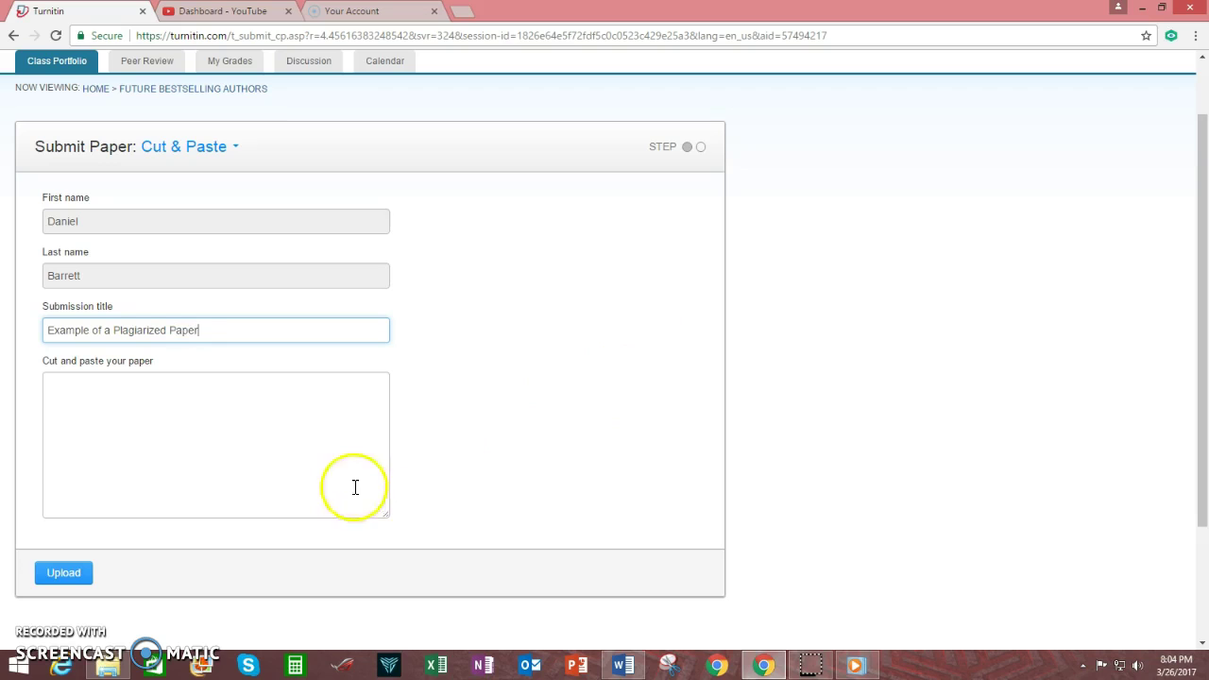
click(218, 431)
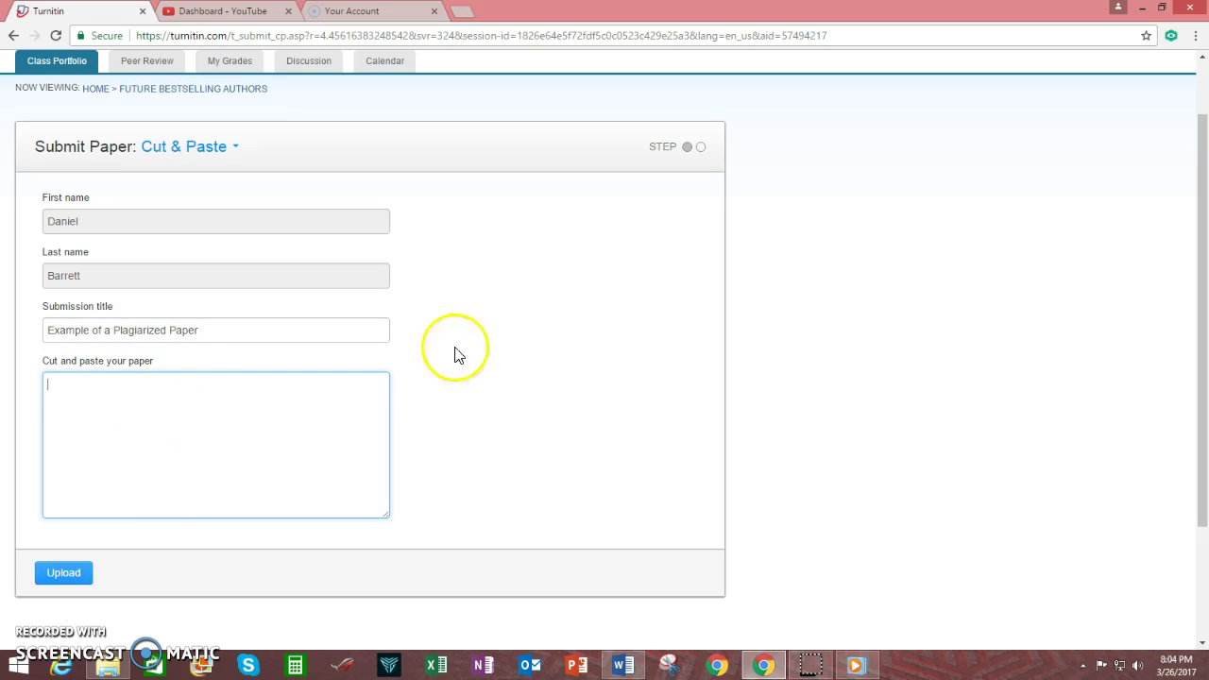
click(622, 664)
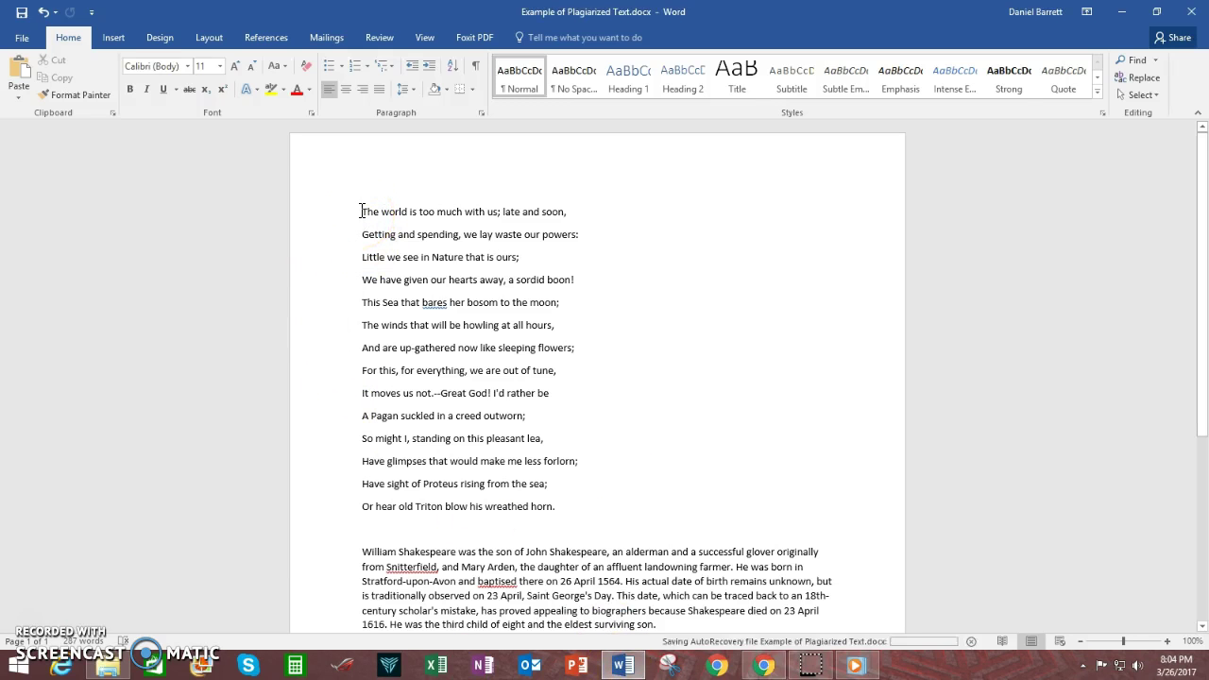
Copy the poem and Shakespeare paragraphs from Word and switch back to the Turnitin form in Chrome.
drag(361, 210, 848, 518)
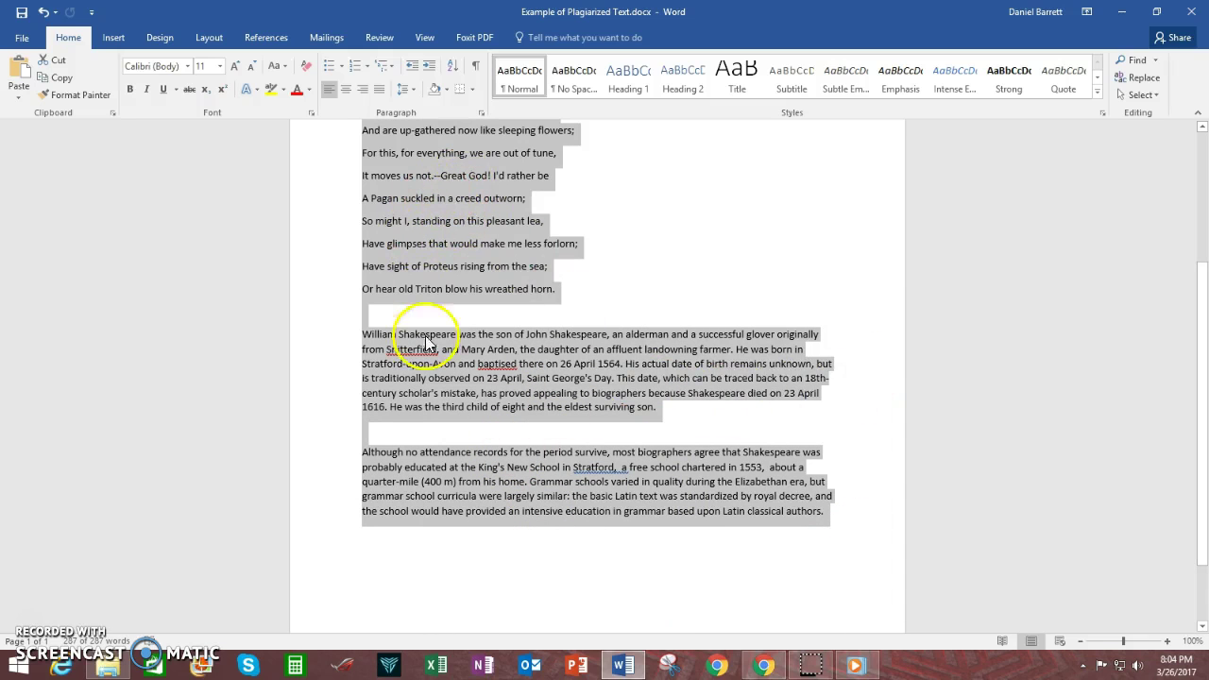
right_click(546, 346)
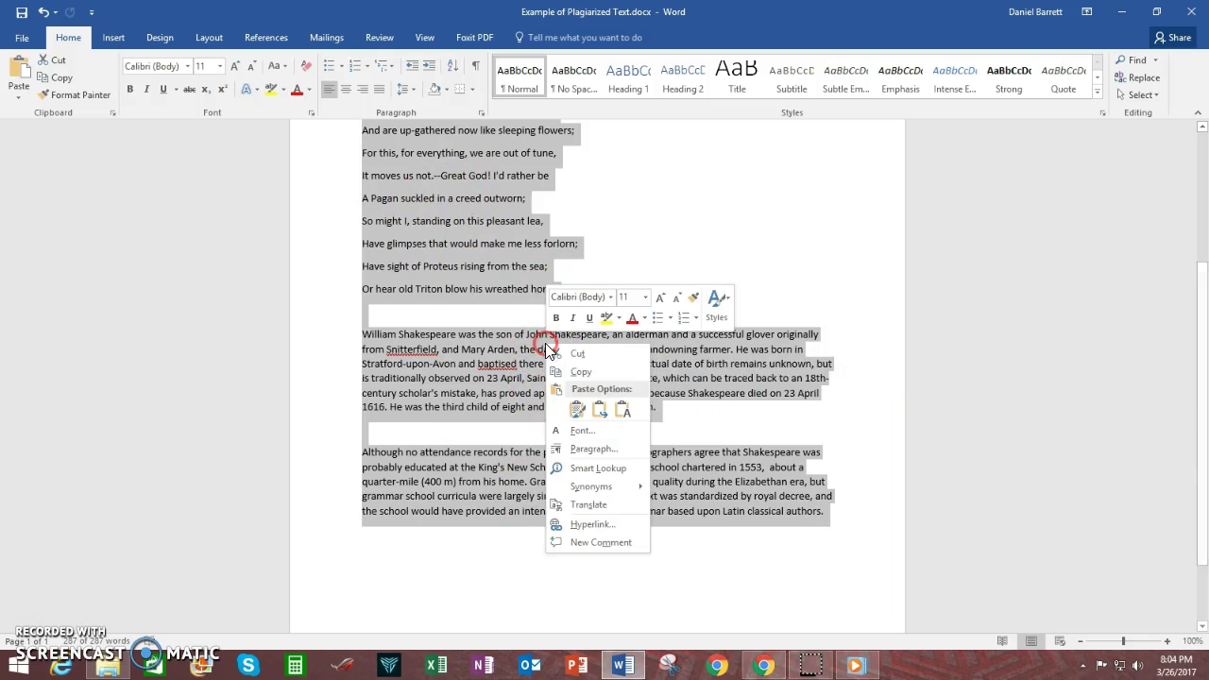
click(592, 374)
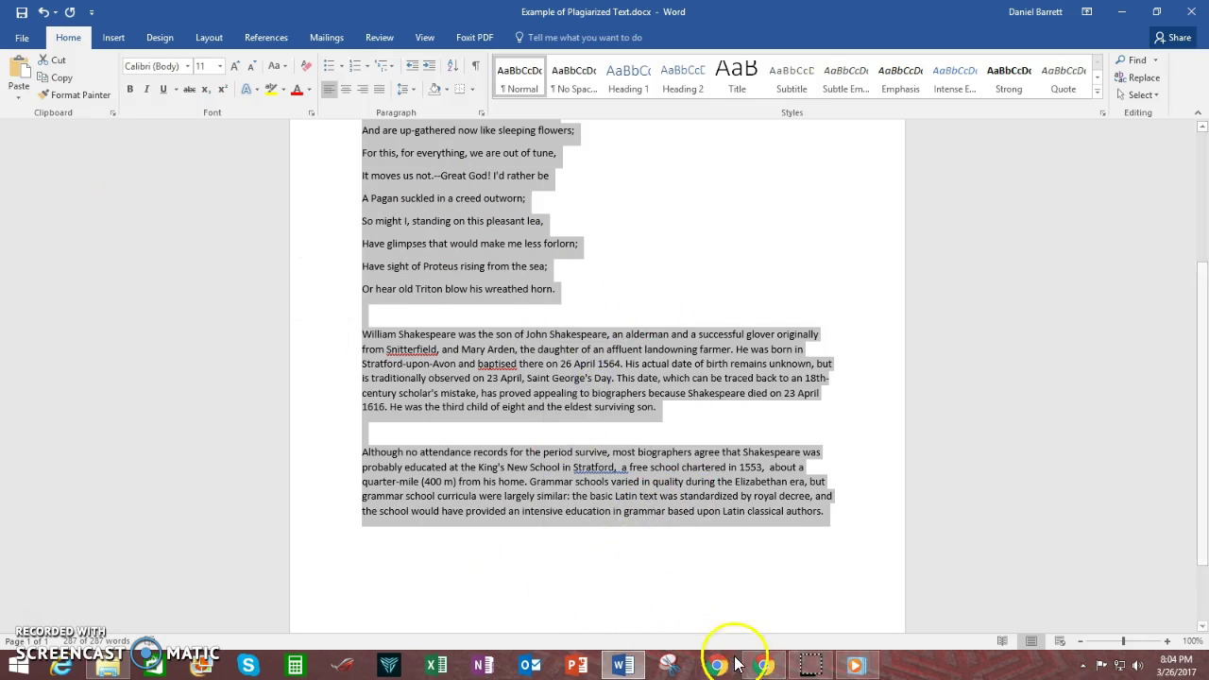
click(764, 665)
Paste the copied Shakespeare text into the paper box and upload it.
right_click(119, 401)
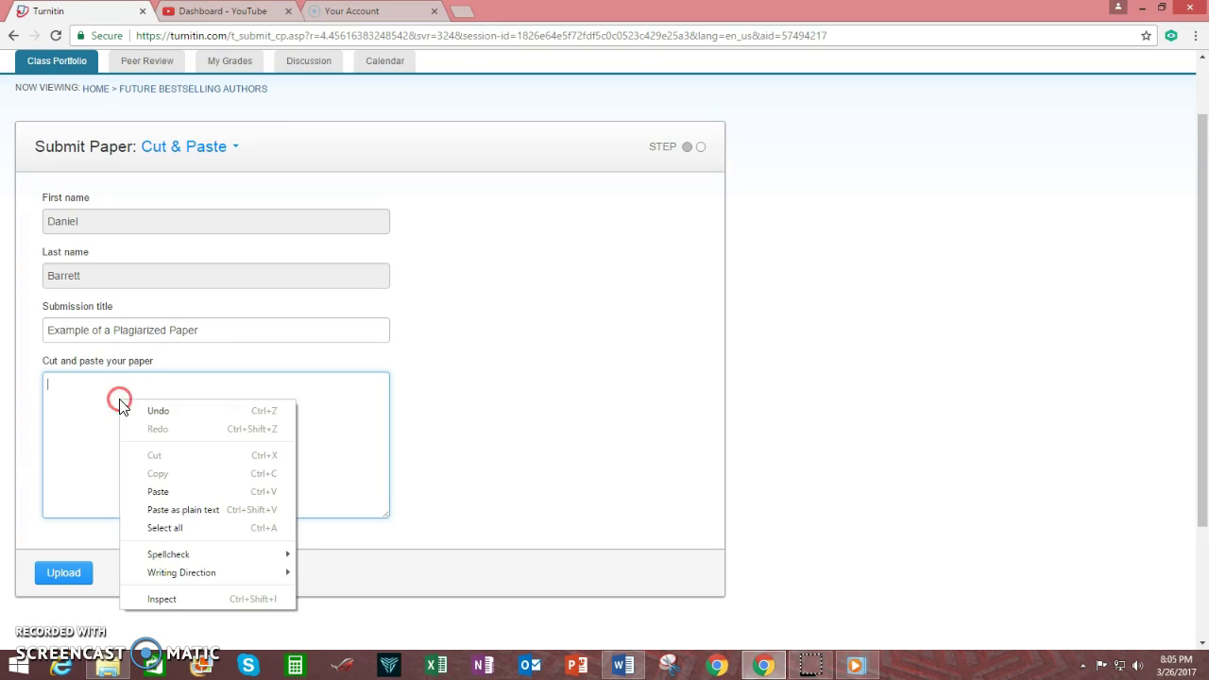
click(173, 492)
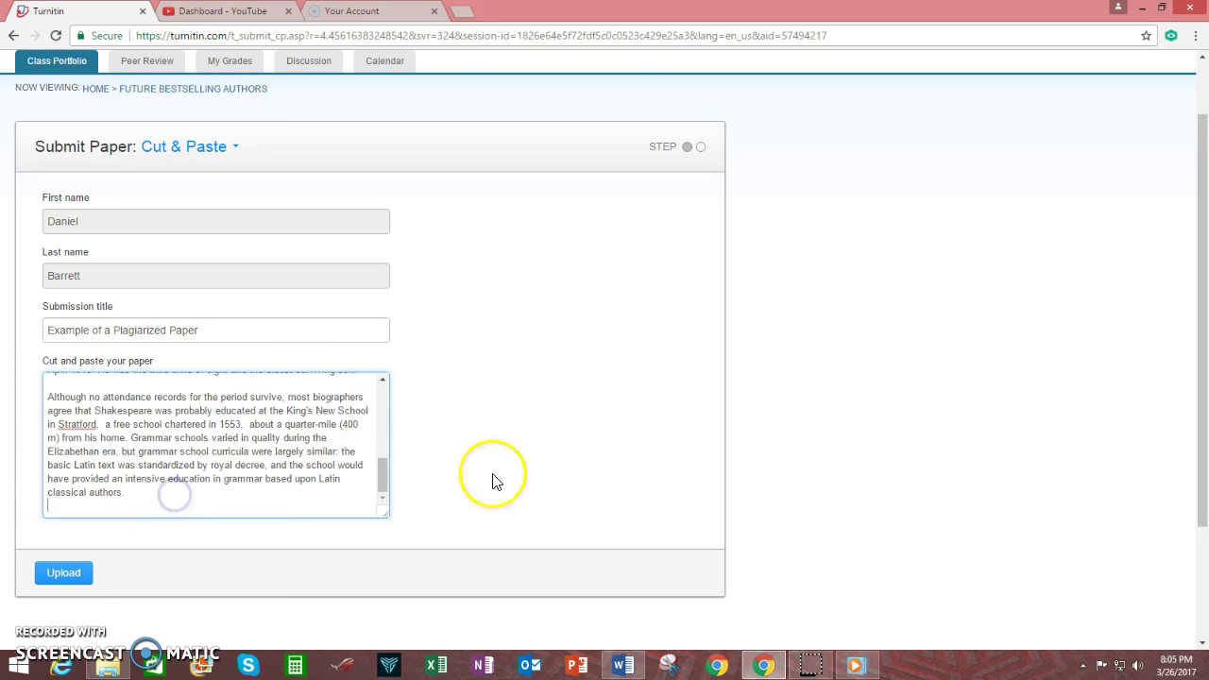
click(64, 573)
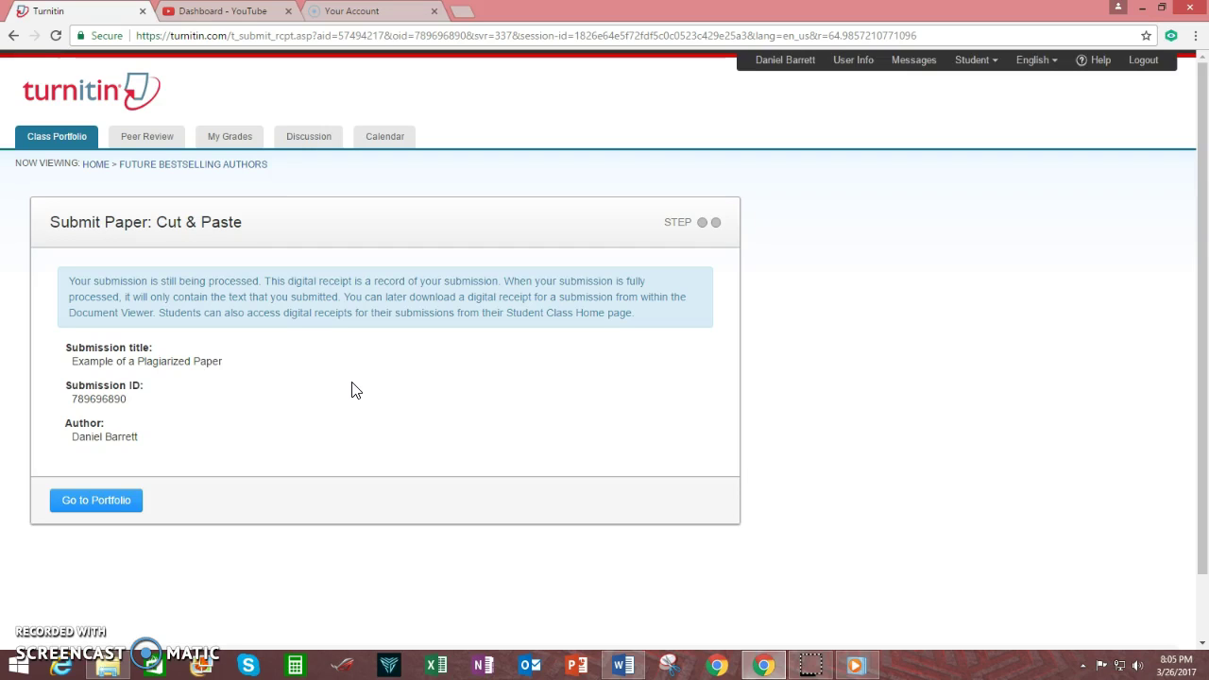
Go to the class homepage and check that Literary Arts Magazine's similarity reads Not Available.
click(104, 504)
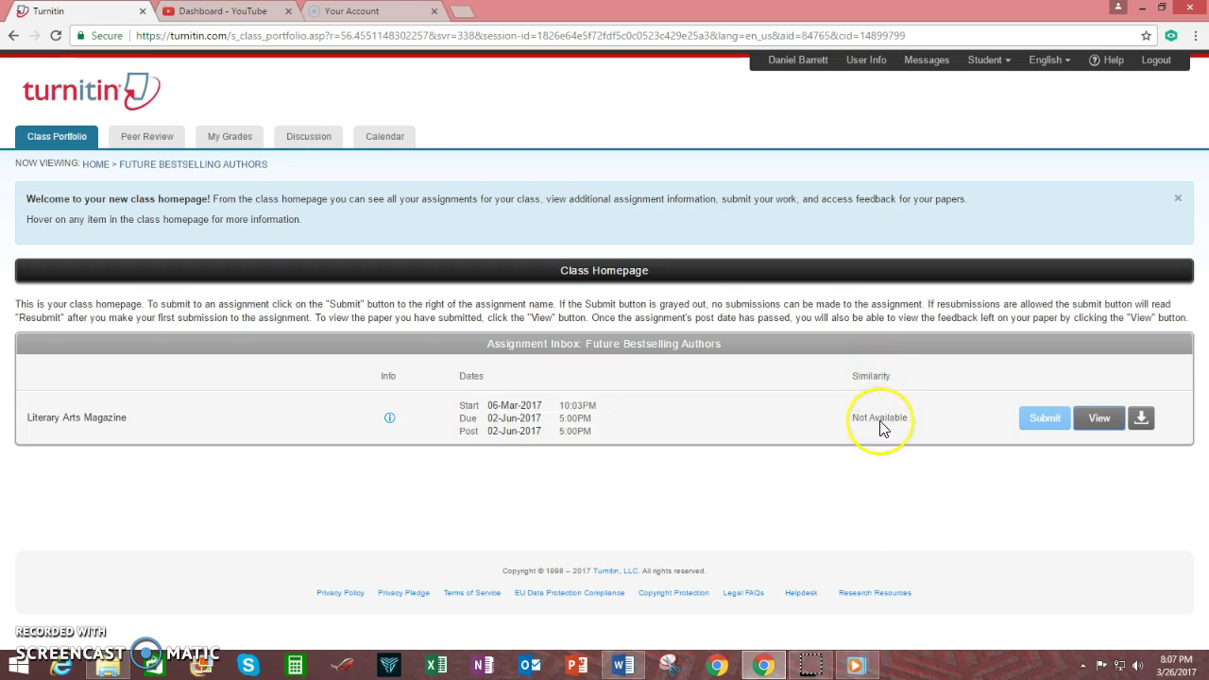
mouse_move(881, 427)
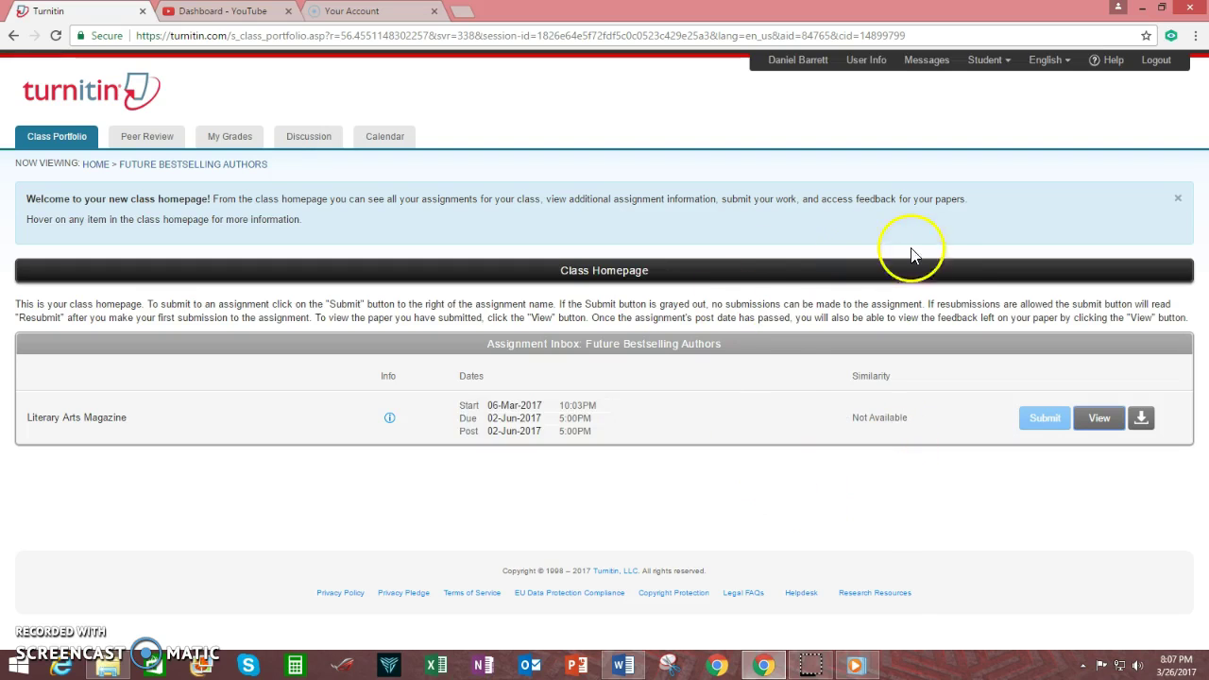
click(1156, 59)
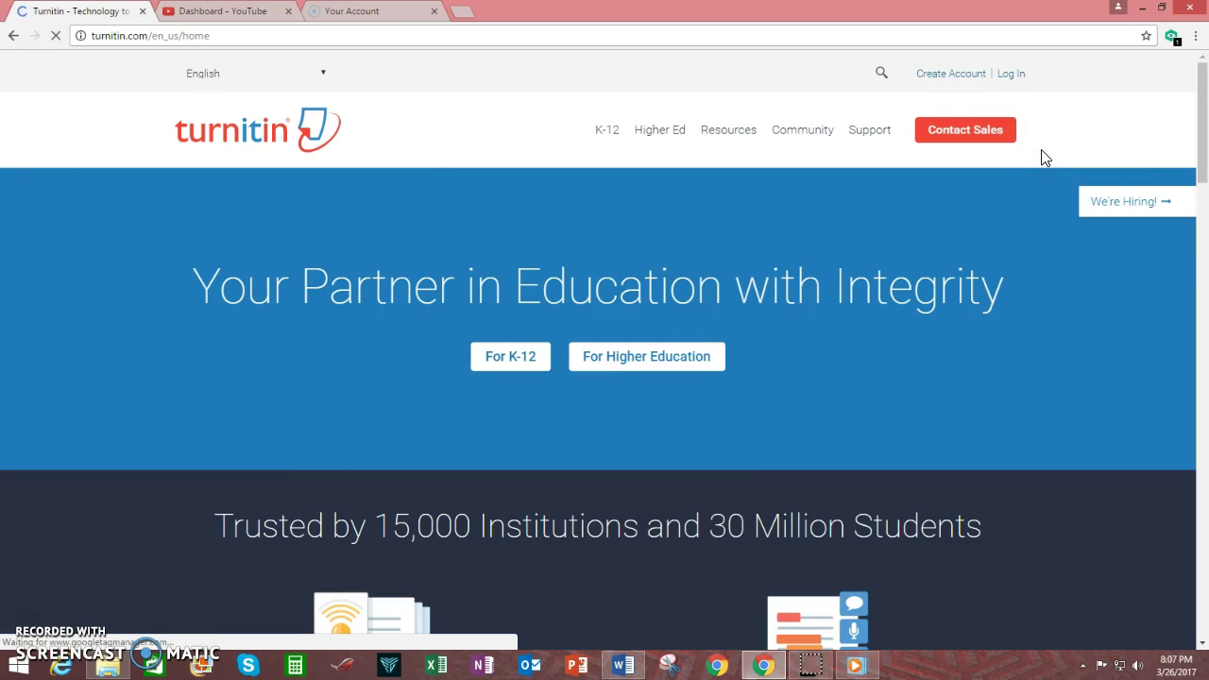
click(1010, 74)
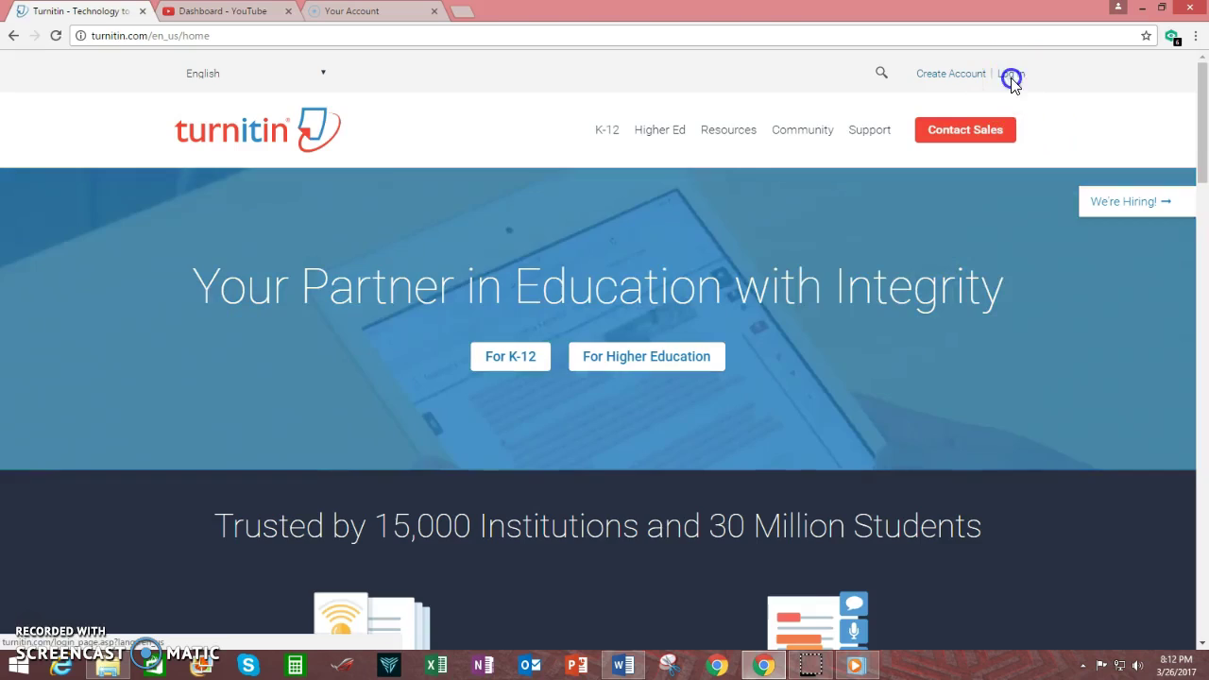
click(680, 267)
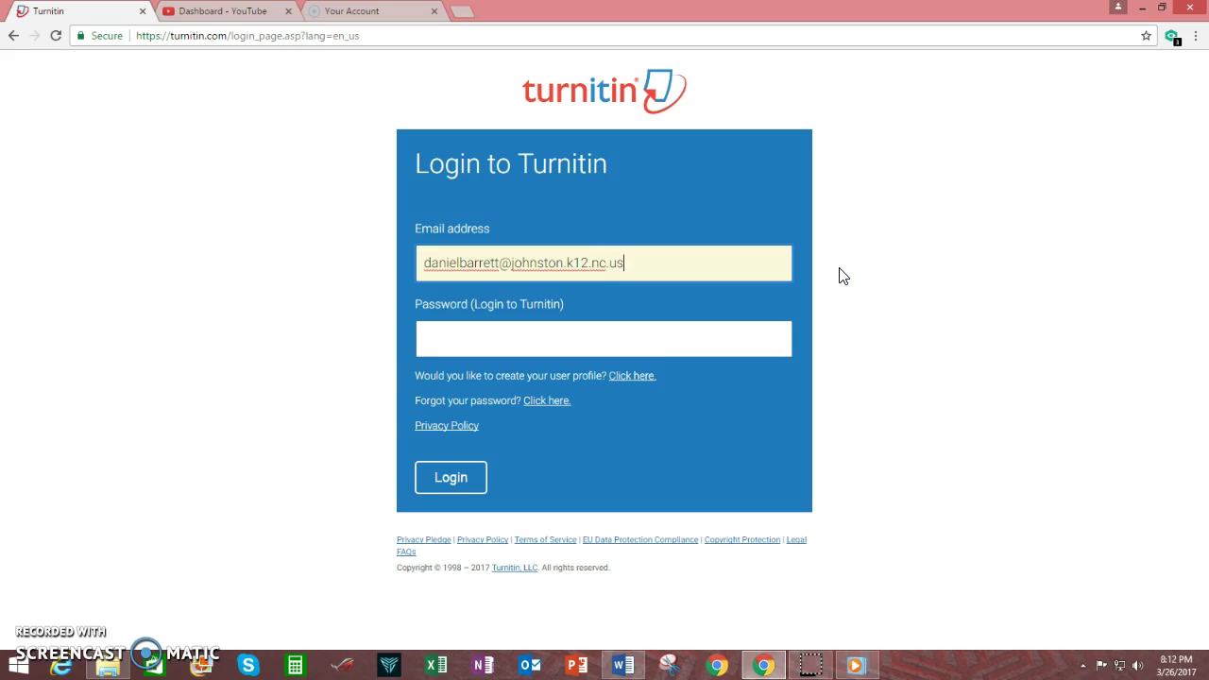
key(Tab)
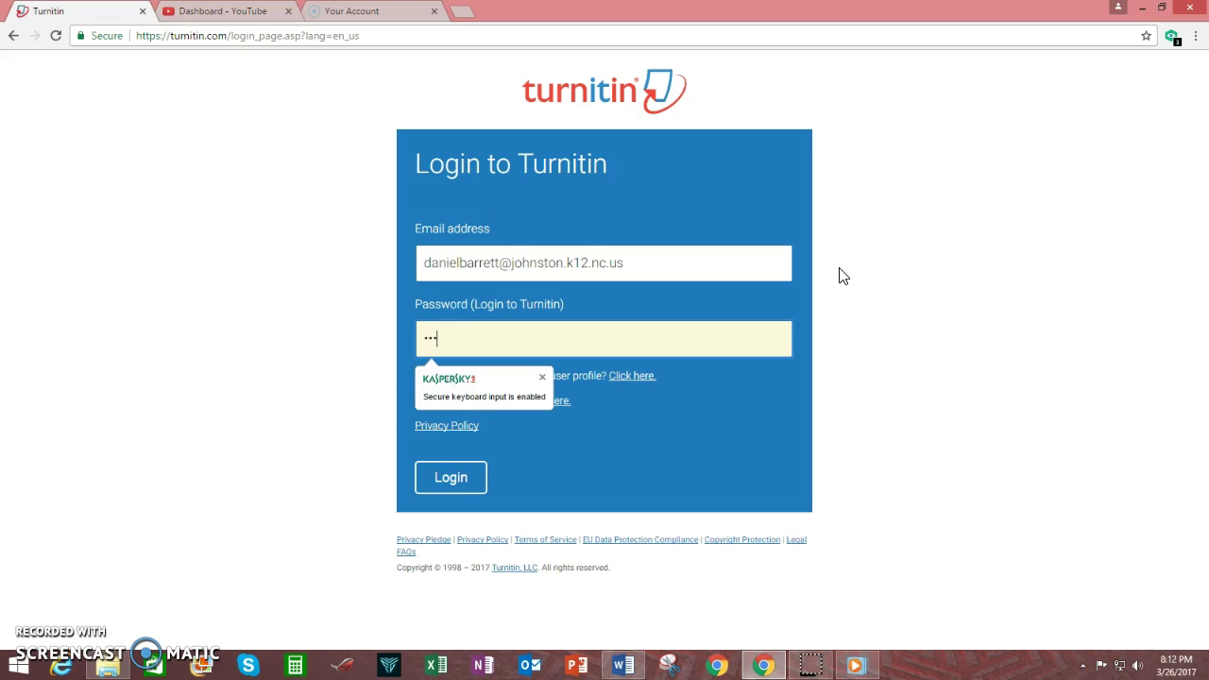
text(••••••••••)
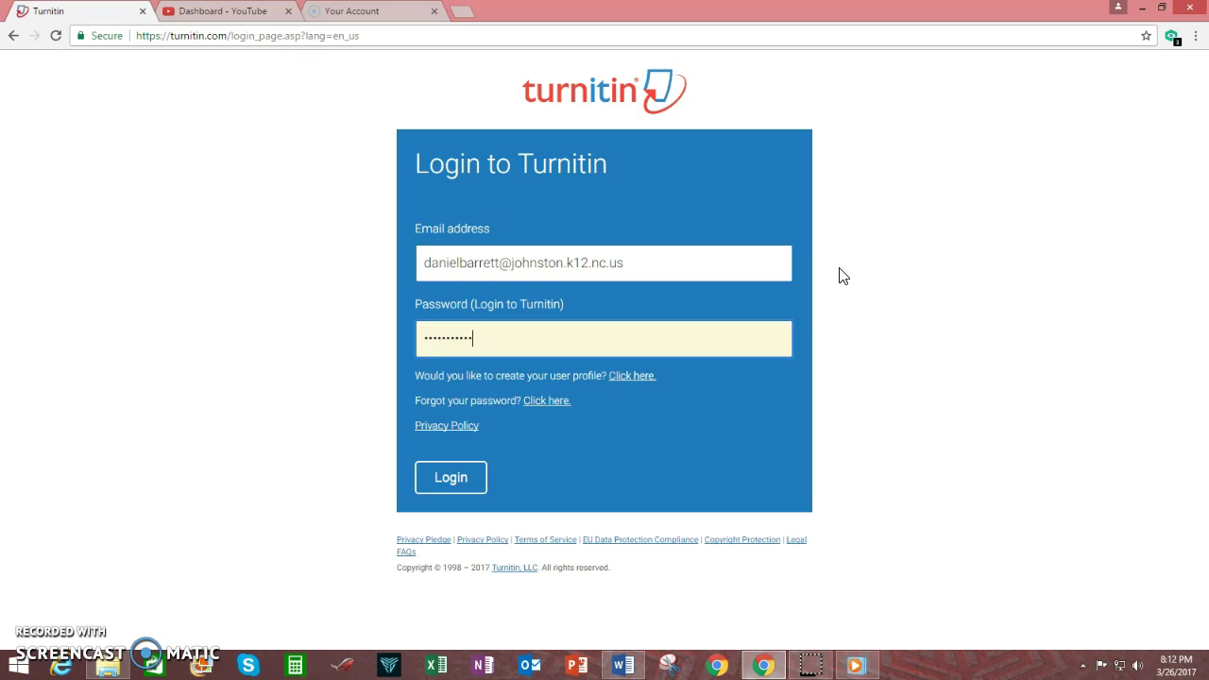
click(446, 490)
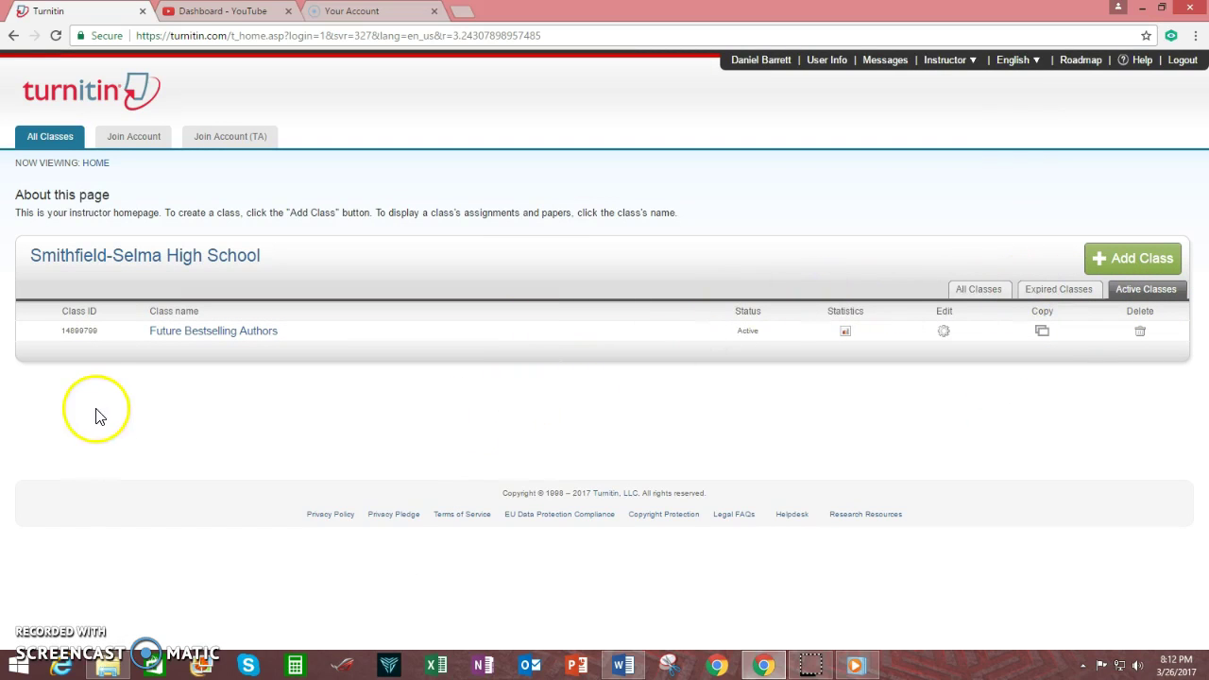
Open the Future Bestselling Authors class and glance at the Literary Arts Magazine actions menu.
click(197, 340)
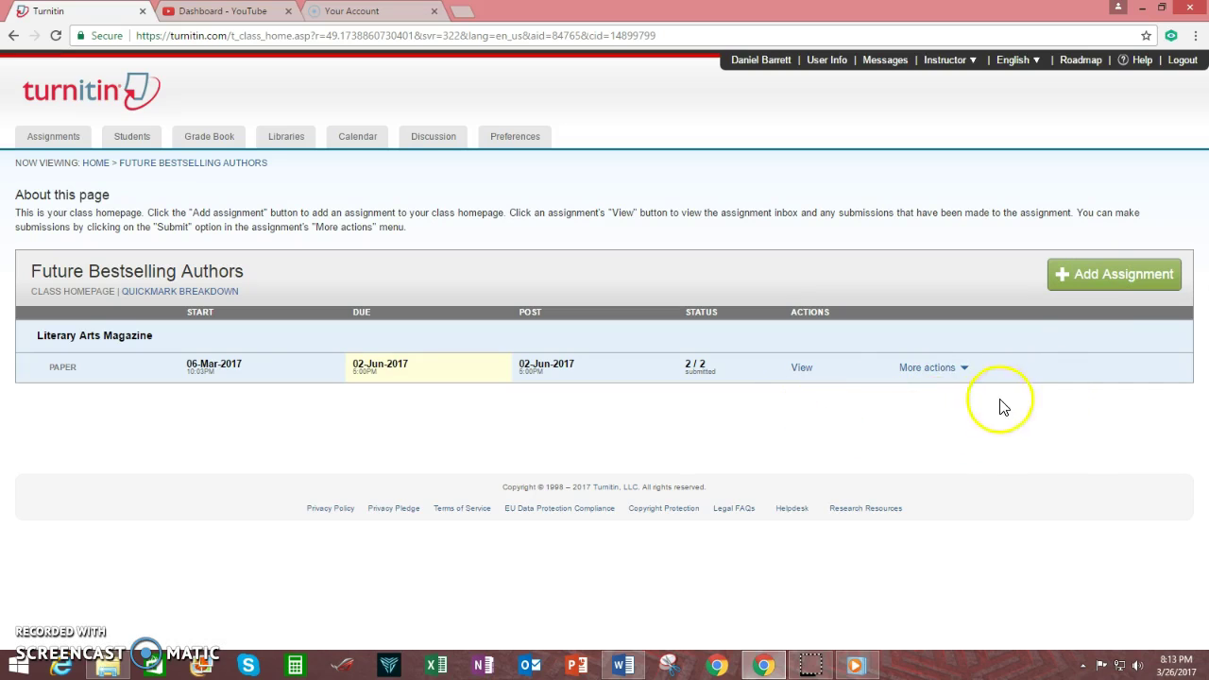
click(960, 371)
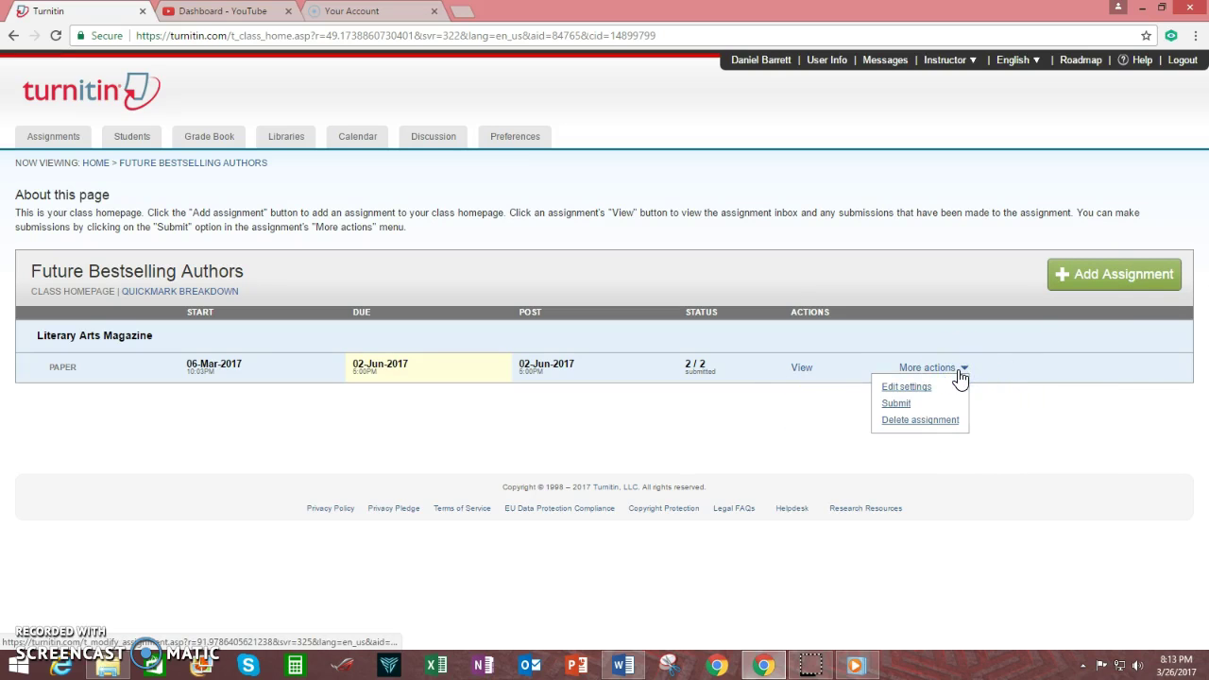
drag(916, 389, 926, 432)
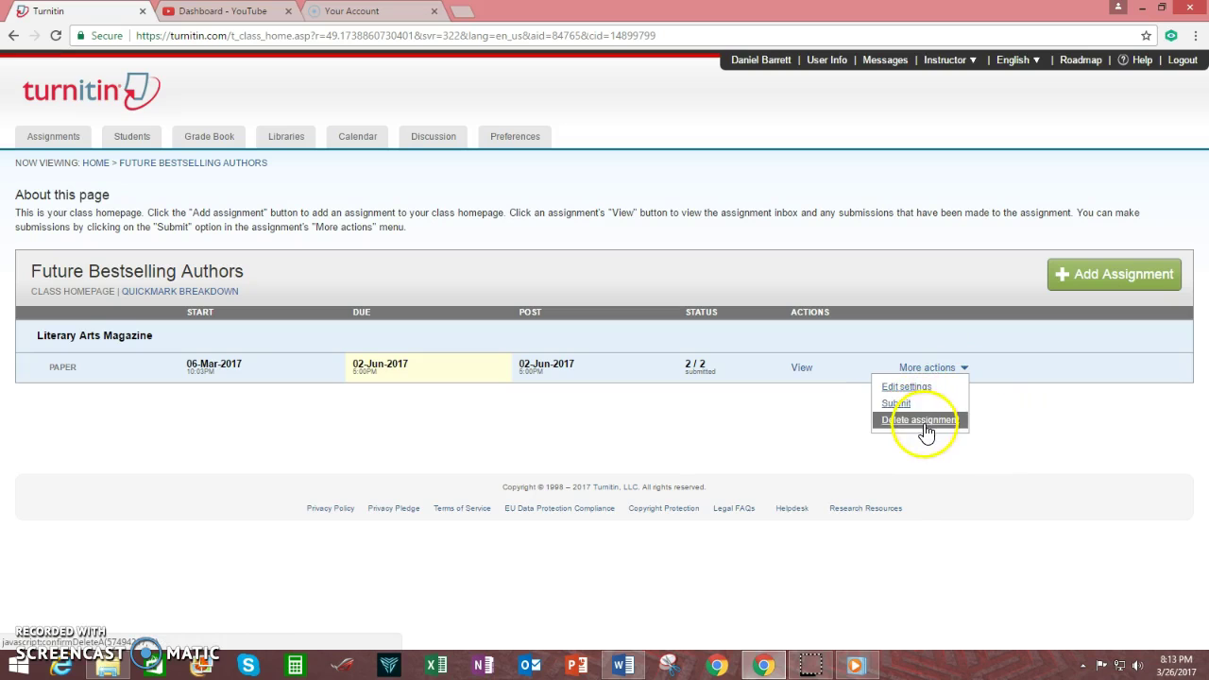
click(765, 435)
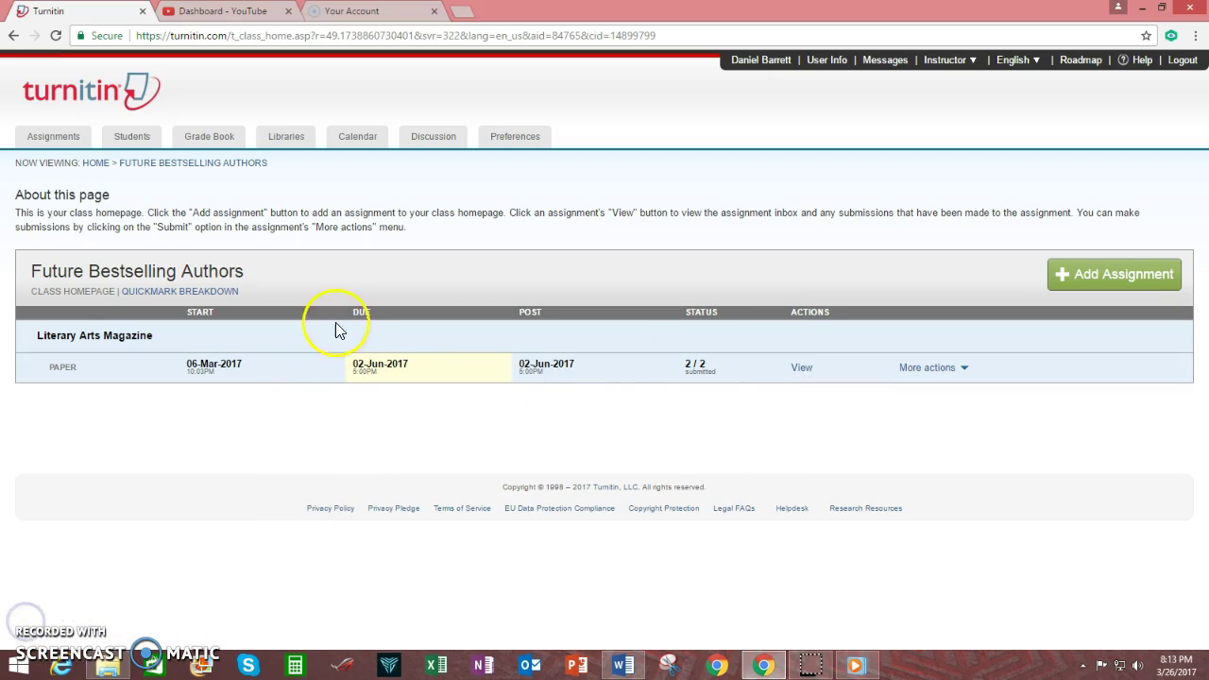
click(133, 137)
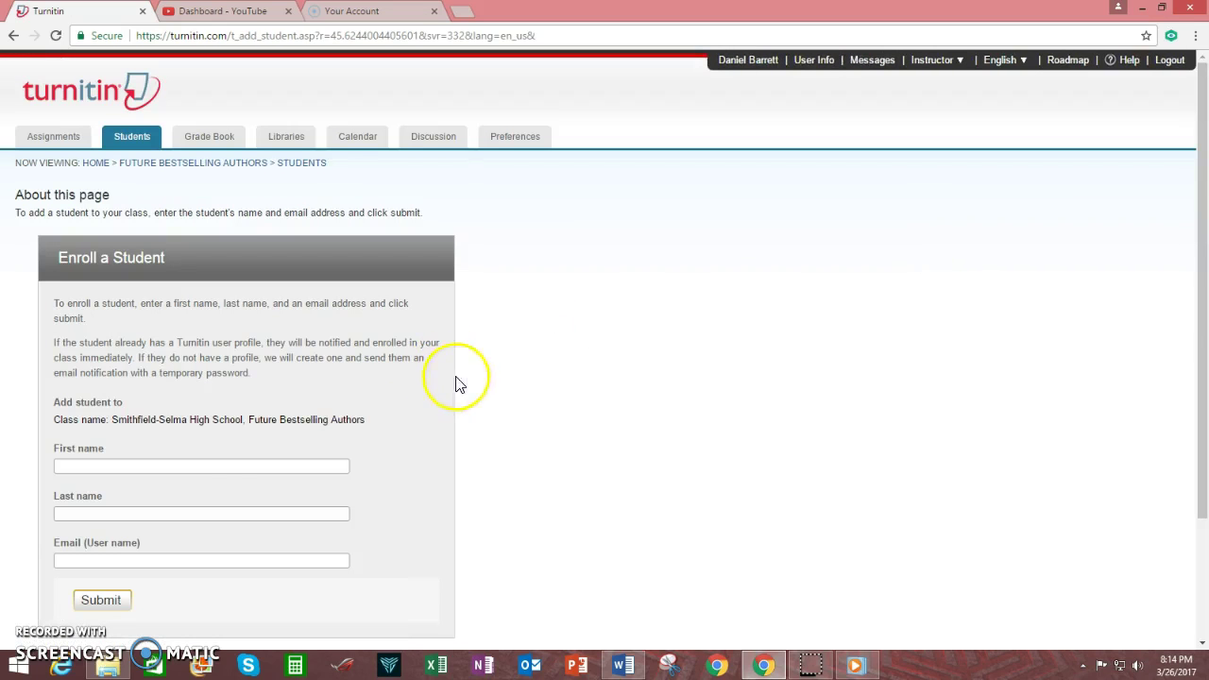
click(187, 471)
scroll(419, 488, down, 2)
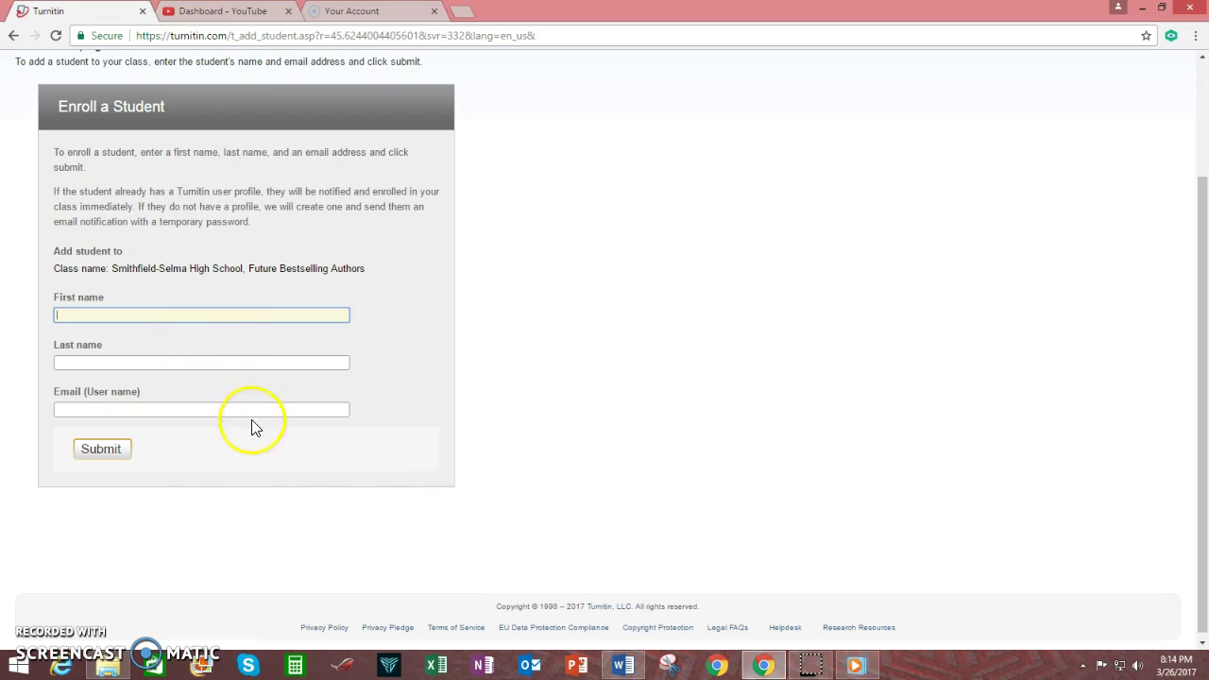
scroll(410, 430, up, 2)
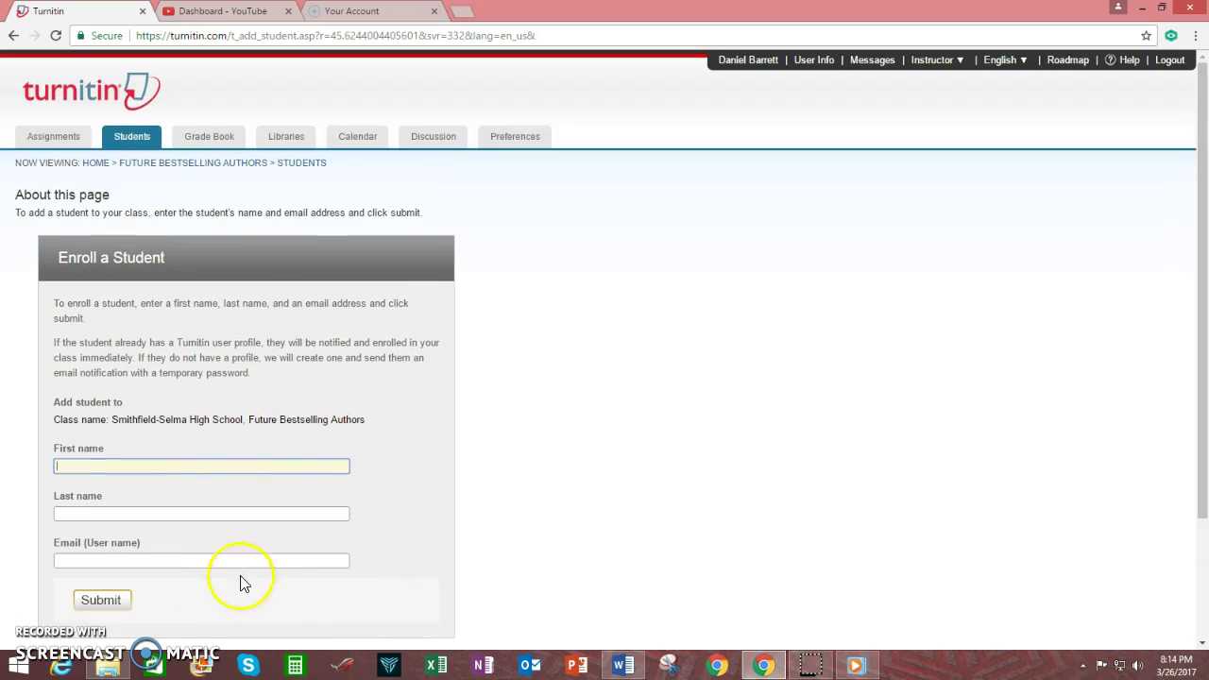
scroll(260, 486, down, 1)
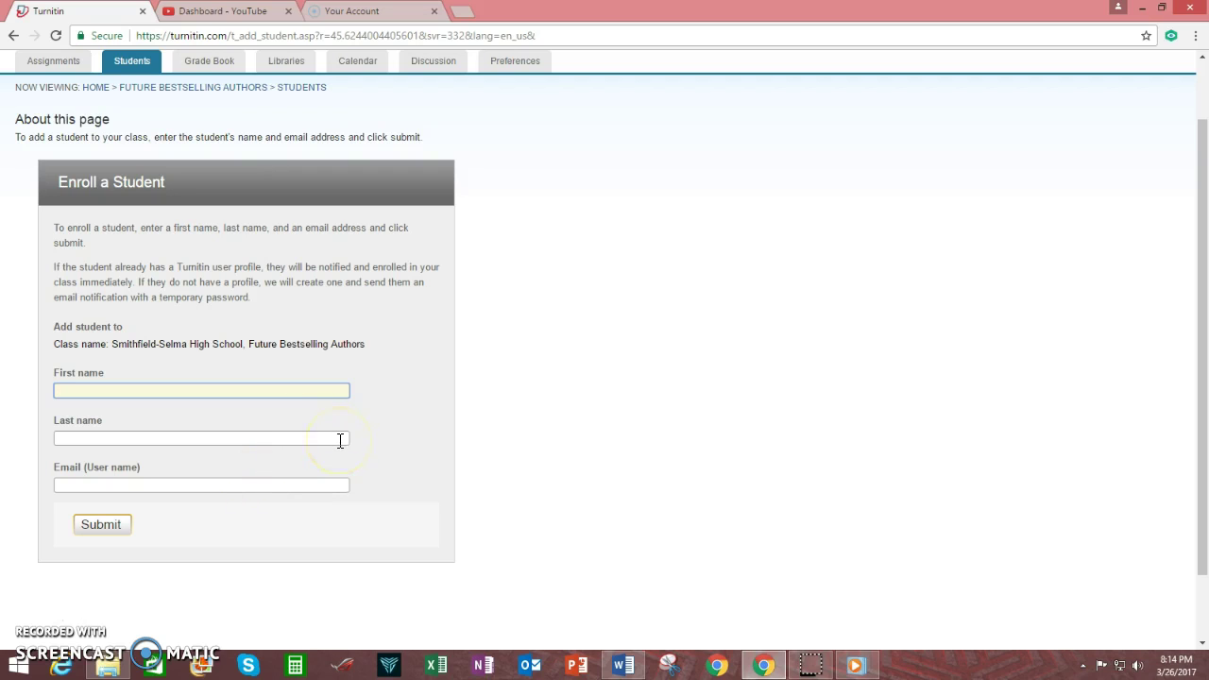
scroll(358, 392, up, 1)
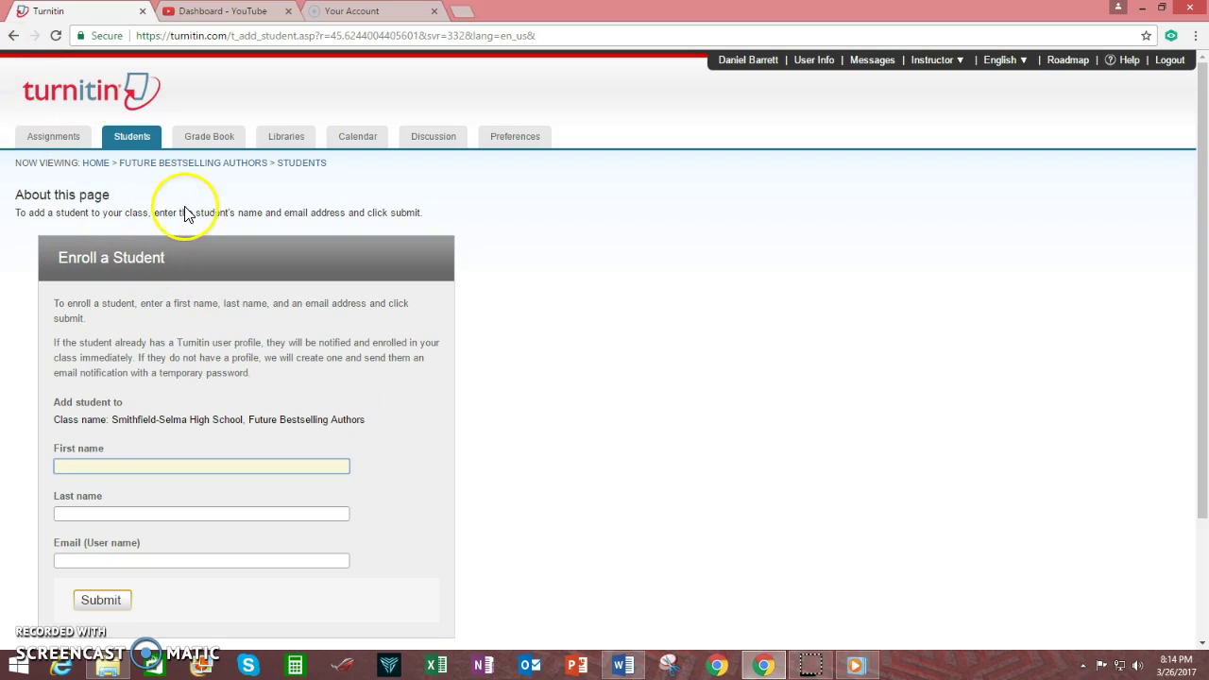
click(214, 166)
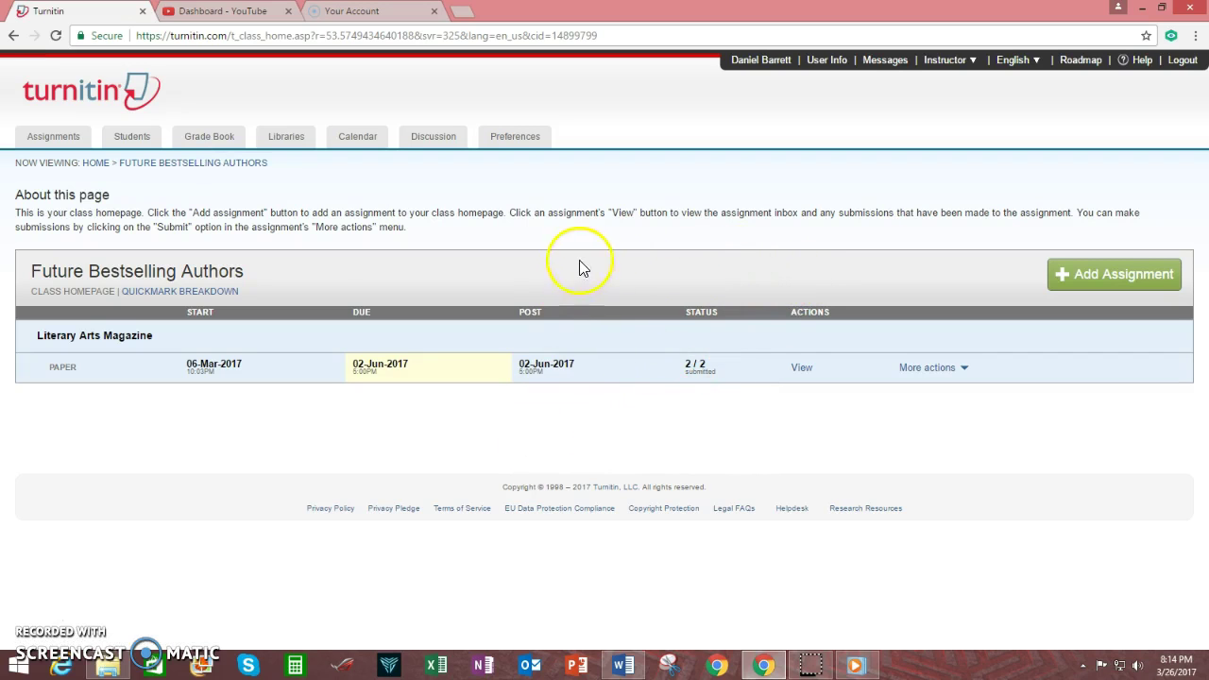
Open the class's Students section to reach the Upload Student List page.
click(130, 139)
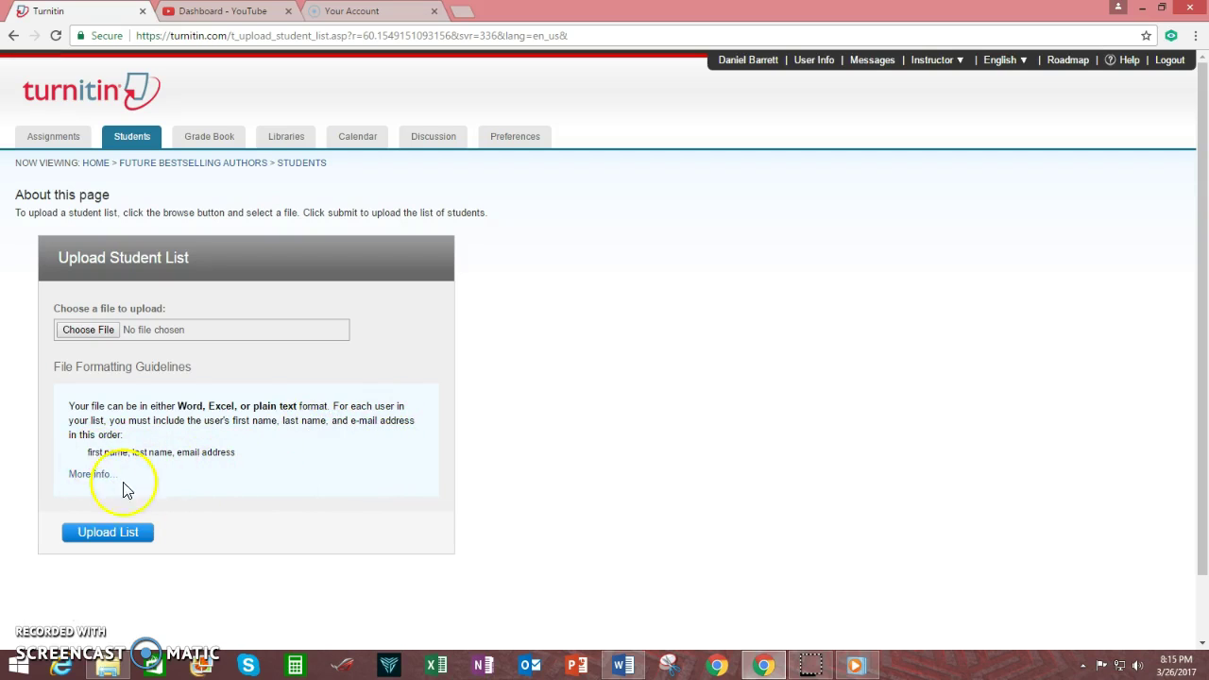
Expand and read through the full student list formatting guidelines.
click(93, 477)
scroll(229, 459, down, 2)
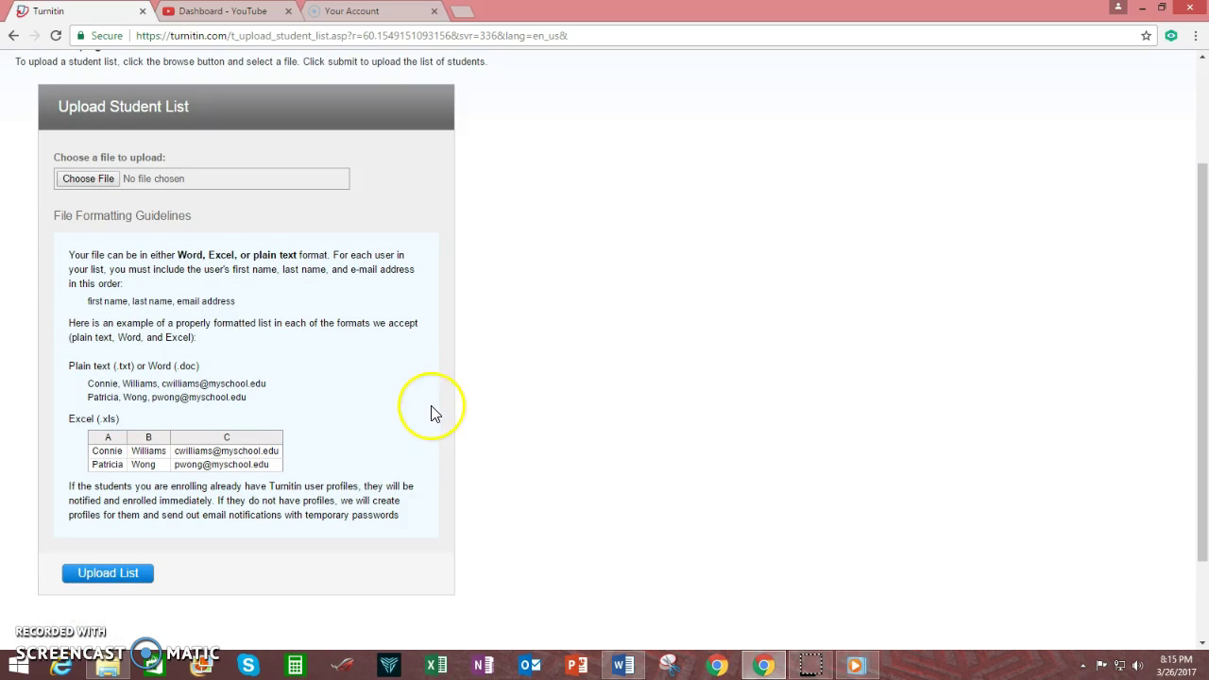
scroll(431, 411, down, 1)
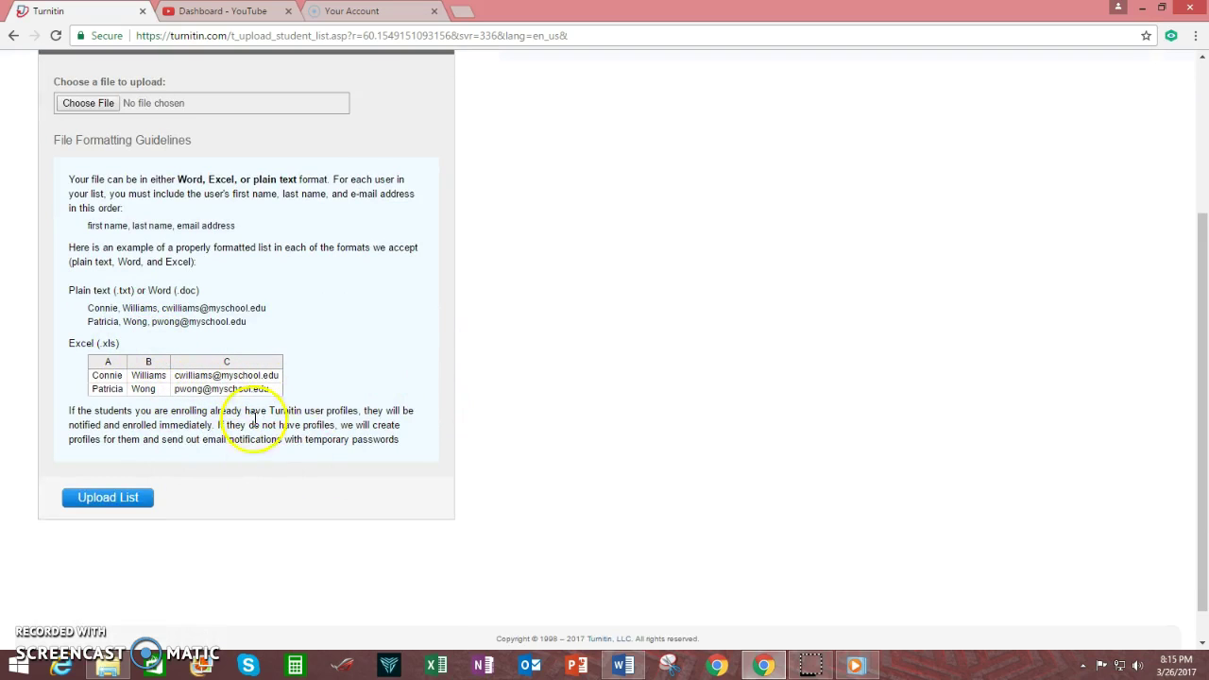
scroll(321, 463, up, 3)
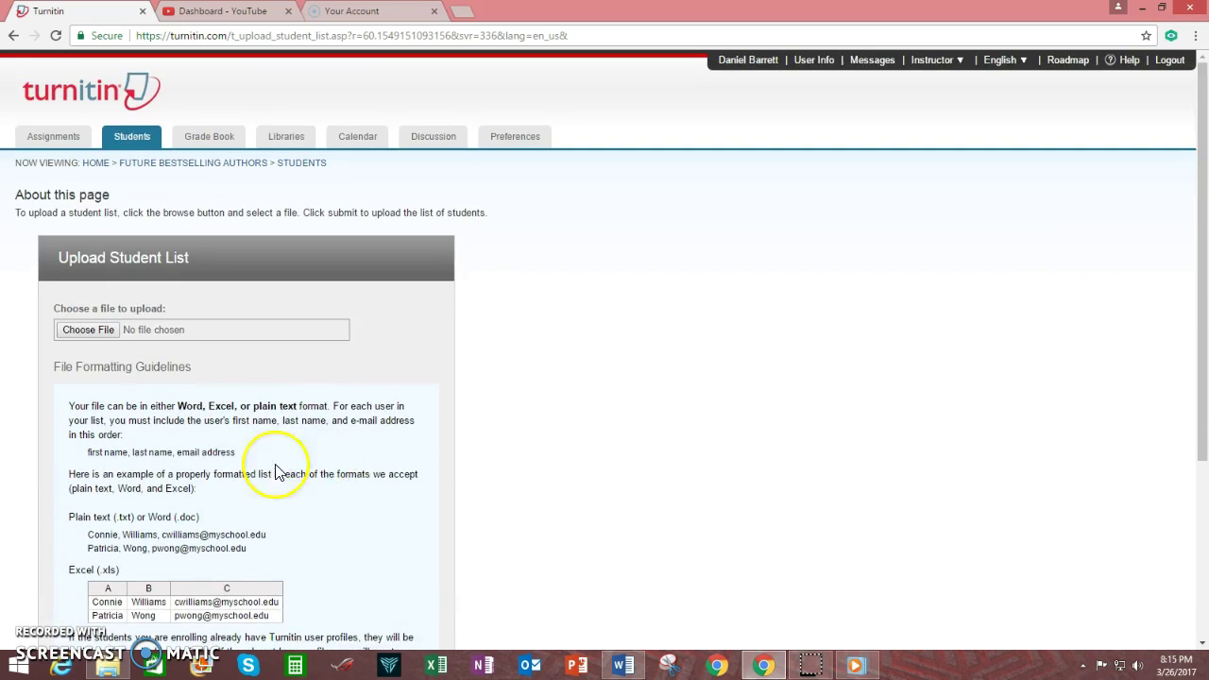
scroll(331, 399, down, 3)
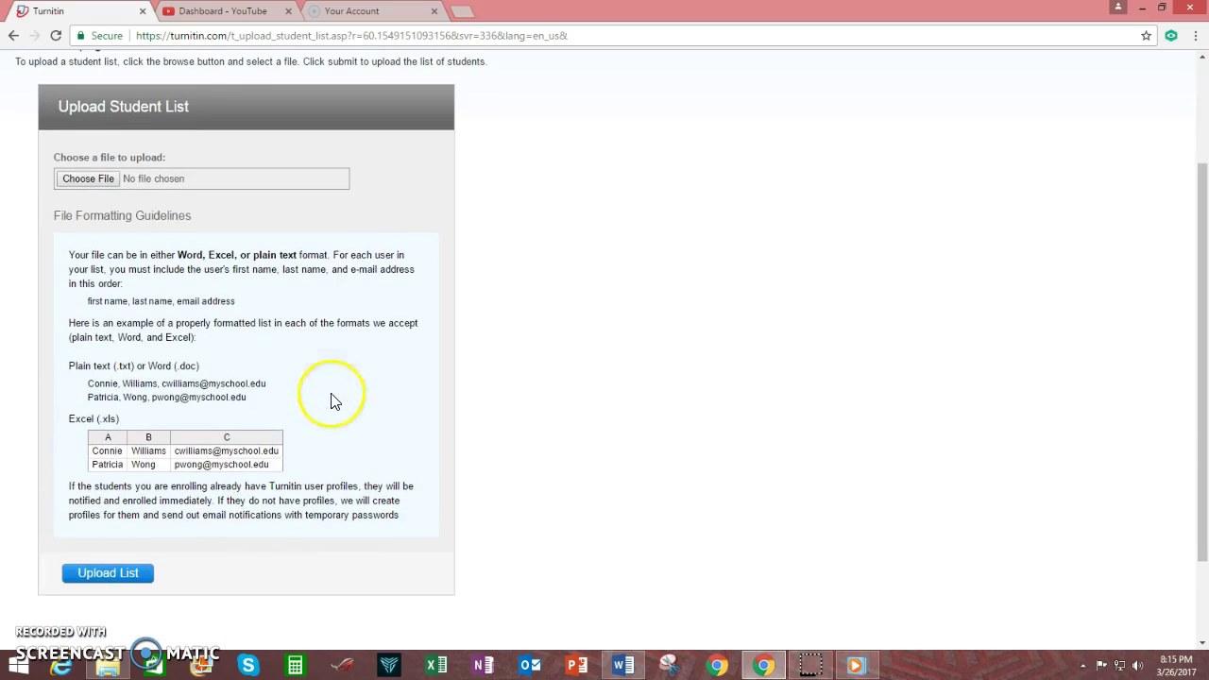
scroll(319, 424, up, 3)
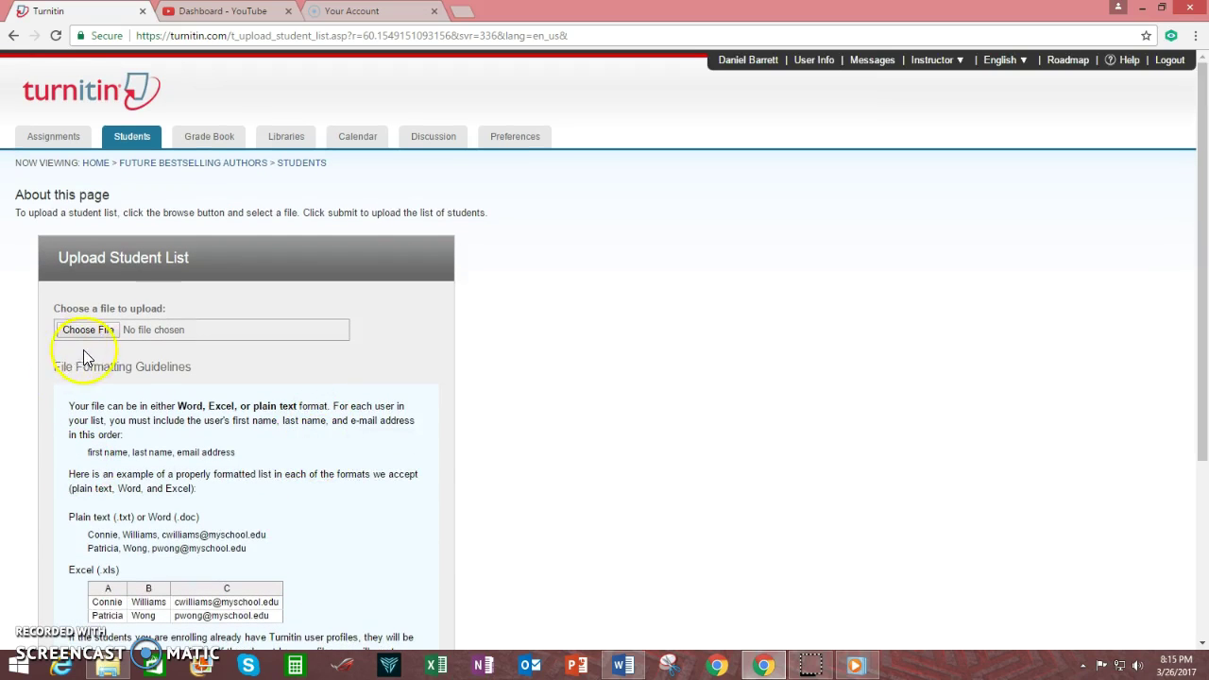
Look at the Choose File option without uploading, then go back to Future Bestselling Authors.
click(82, 333)
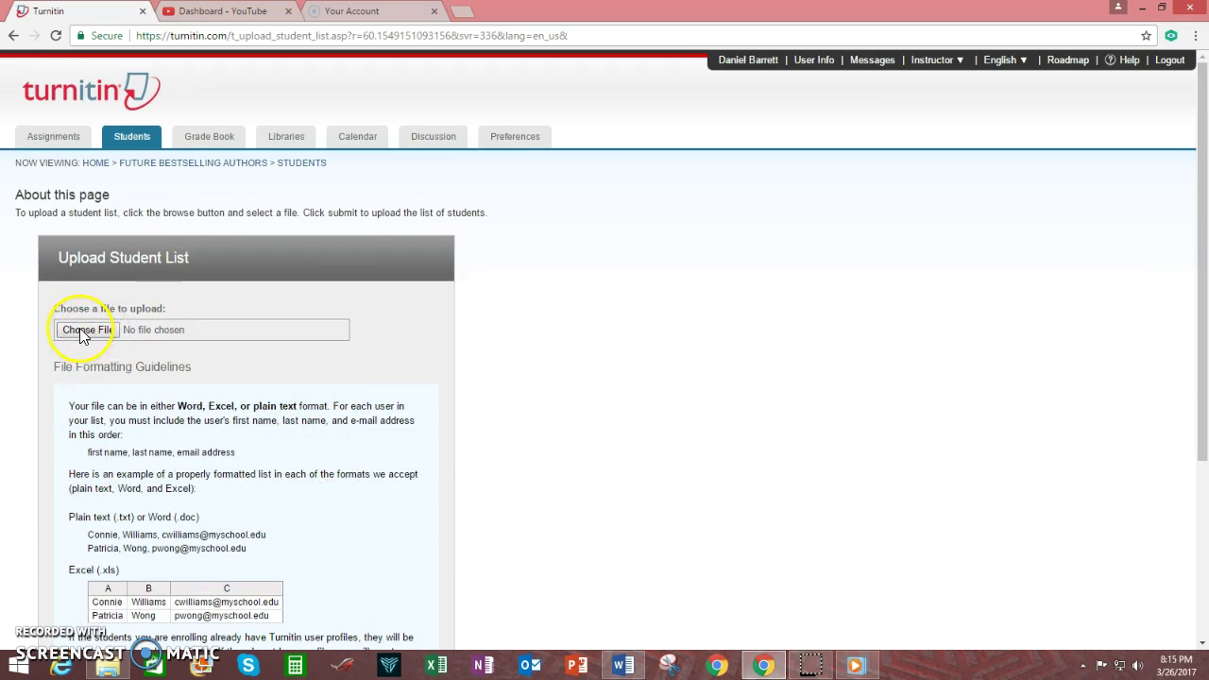
scroll(343, 405, down, 3)
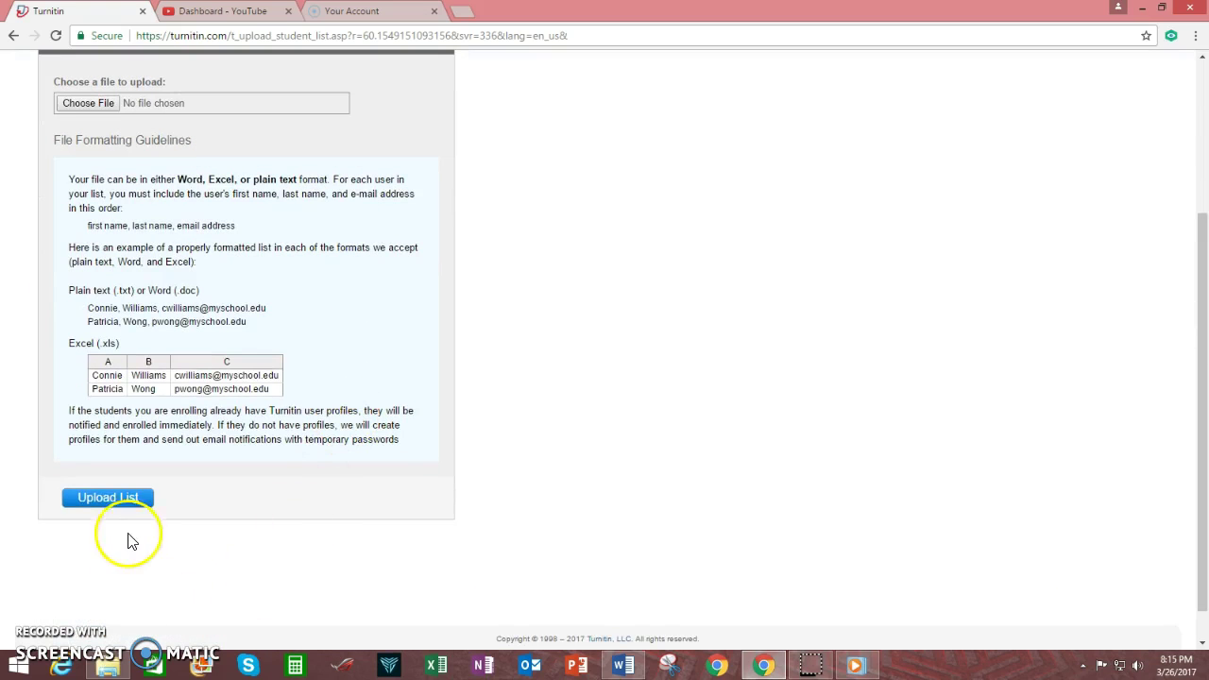
scroll(283, 453, up, 3)
scroll(237, 513, down, 3)
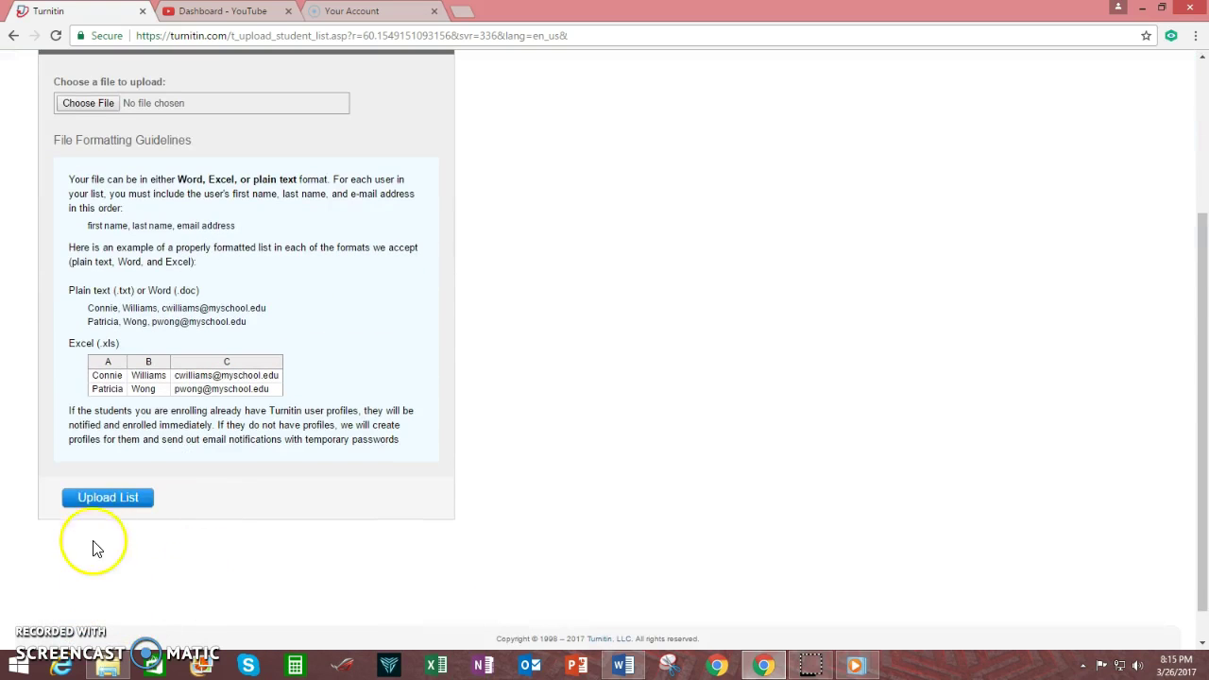
scroll(283, 548, up, 3)
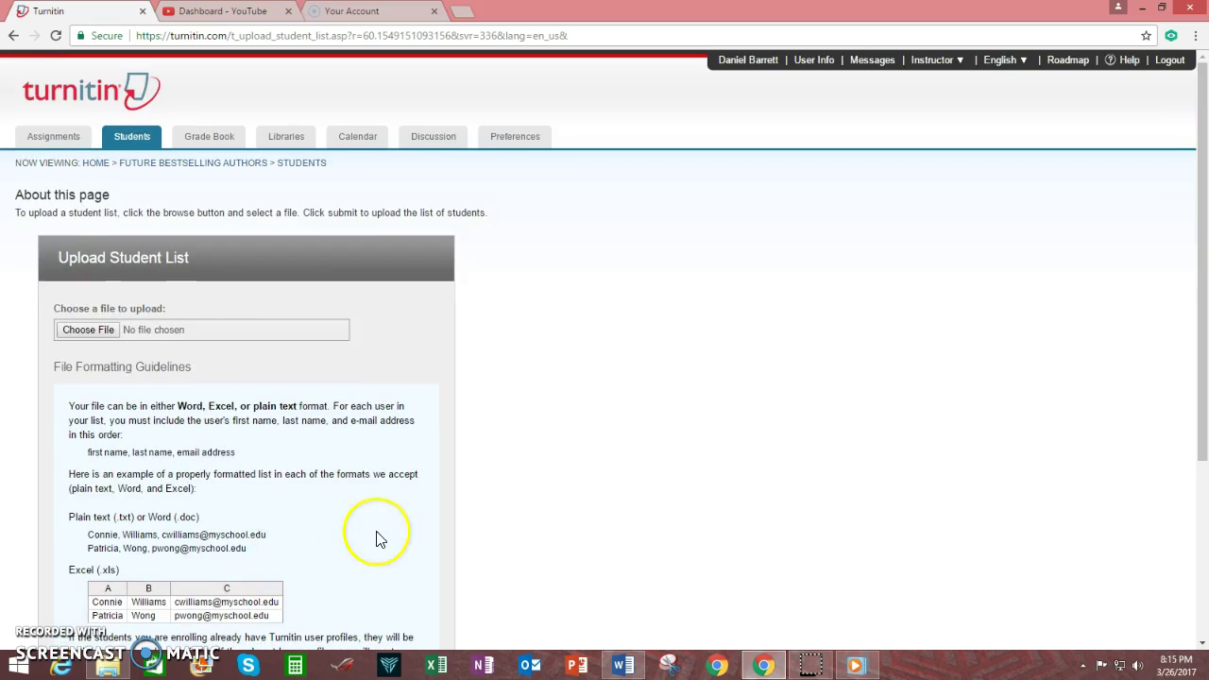
click(195, 166)
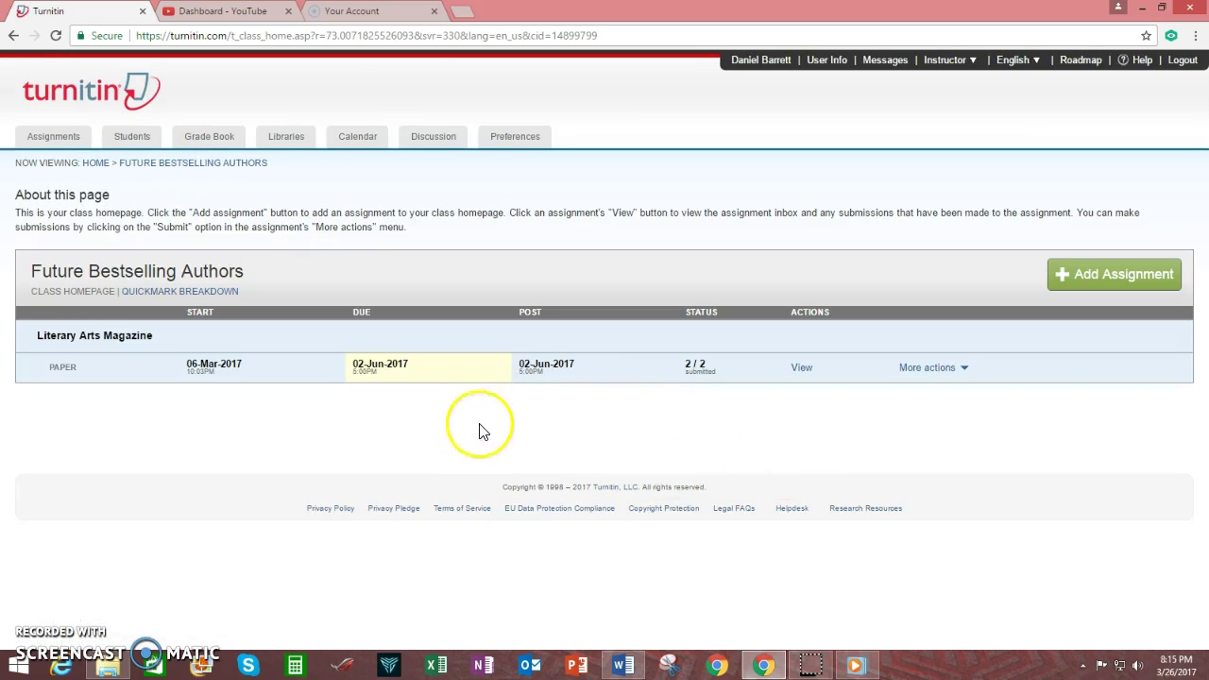
Open the Literary Arts Magazine inbox and the 100% report for Example of Plagiarized Text.
click(804, 374)
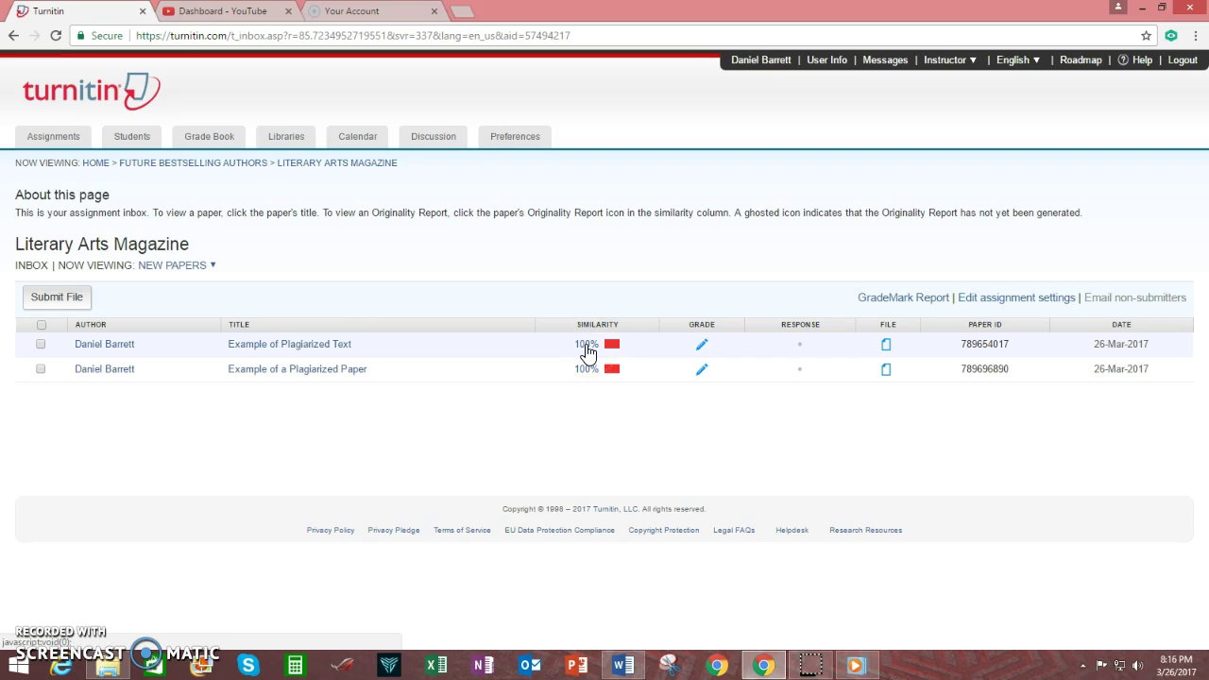
click(585, 346)
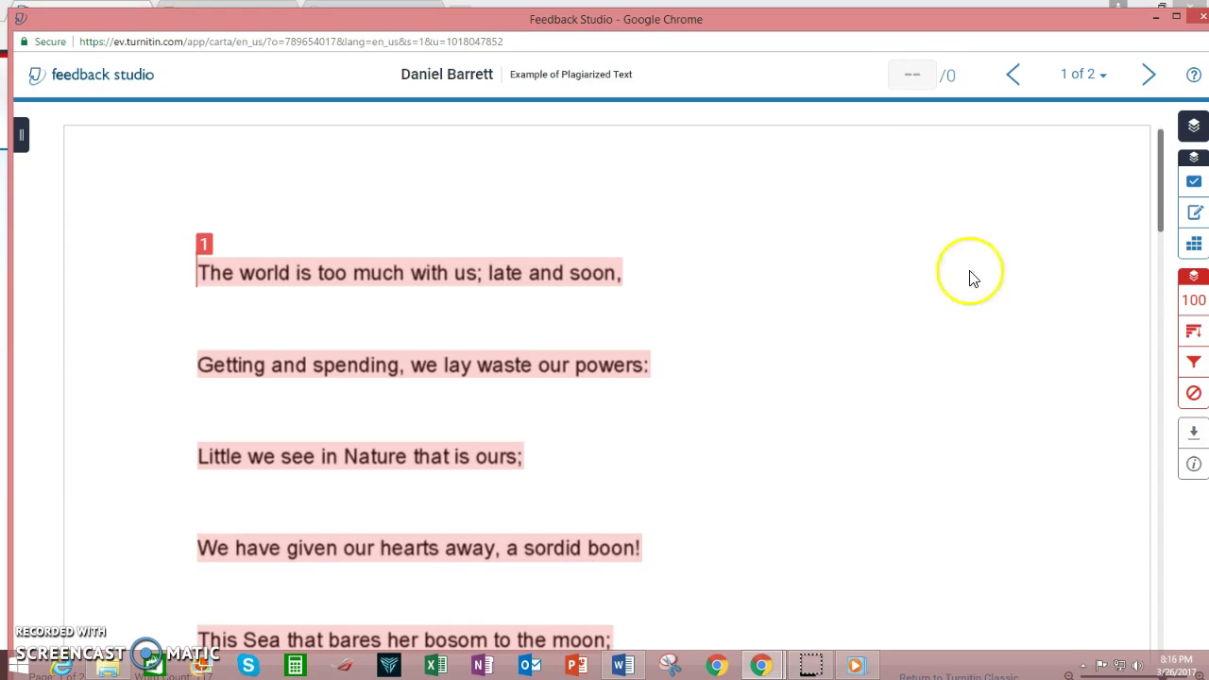
Show the report's match overview and scroll through the highlighted poem.
click(1191, 298)
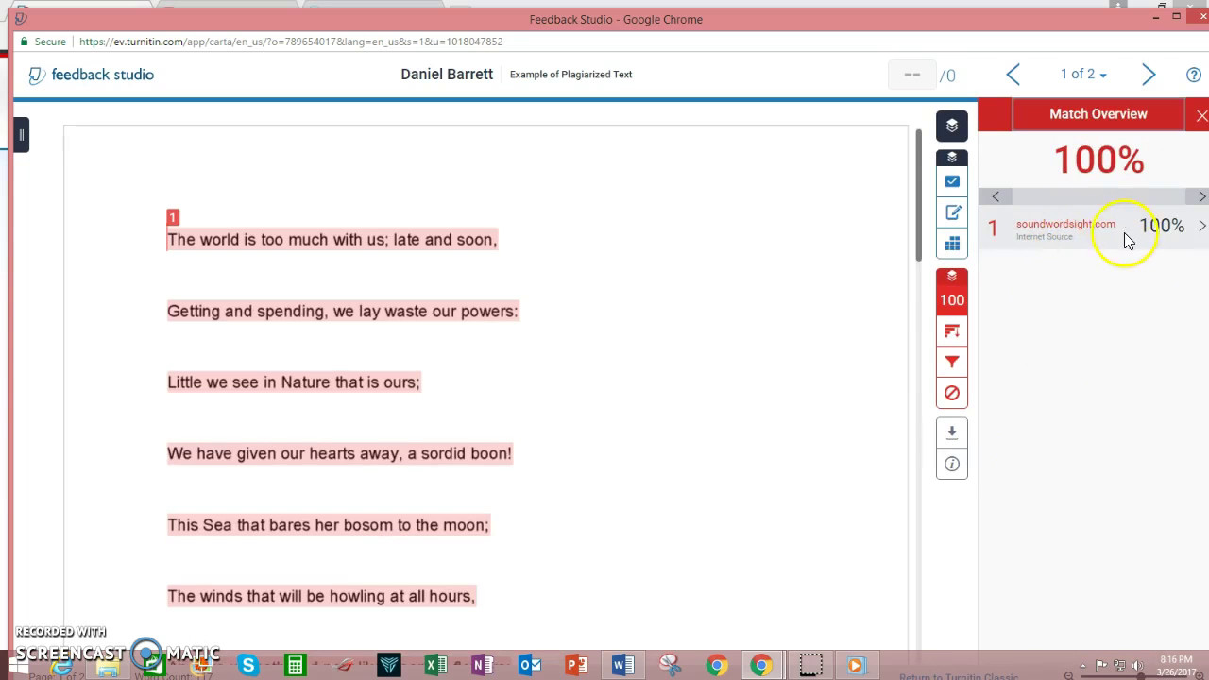
scroll(539, 351, down, 3)
scroll(540, 354, down, 8)
scroll(539, 355, up, 2)
scroll(542, 354, up, 8)
List all matching sources and view the soundwordsight.com and history.knoji.com matches.
click(952, 332)
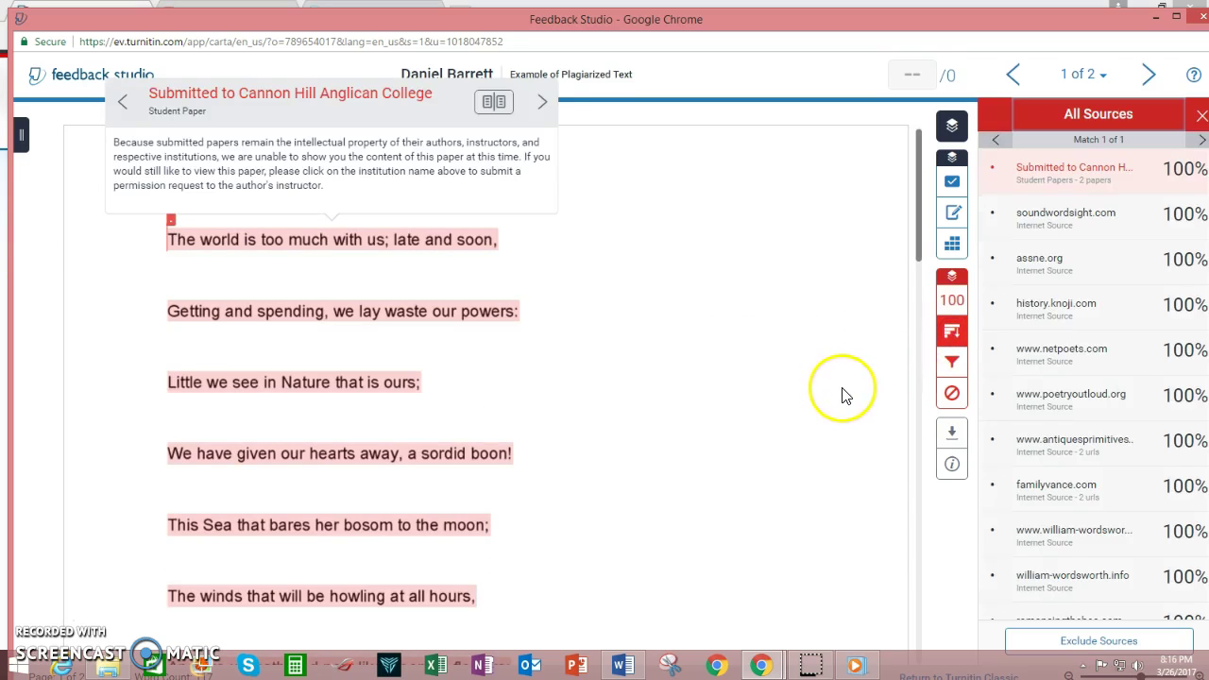
click(1082, 221)
click(1055, 314)
scroll(1042, 438, down, 4)
scroll(1048, 441, up, 3)
scroll(1048, 441, up, 1)
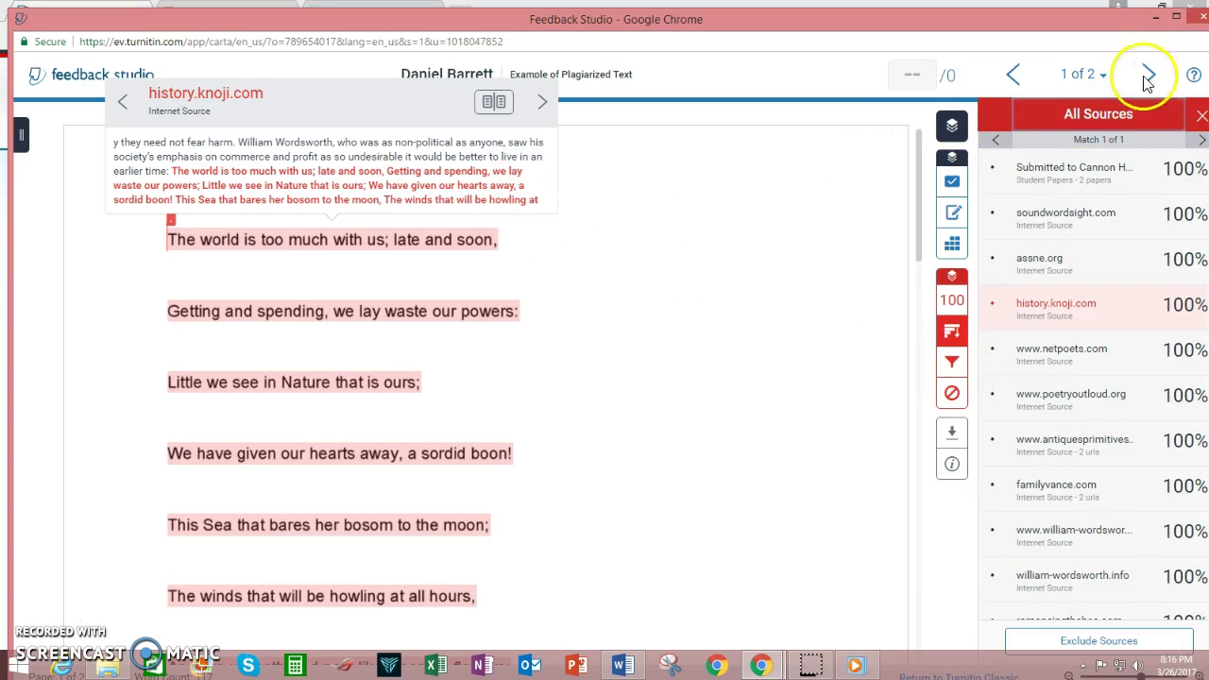
click(1107, 83)
Switch to paper 2 and inspect its top ir.computing.edgehill.ac.uk match in the overview.
click(1061, 144)
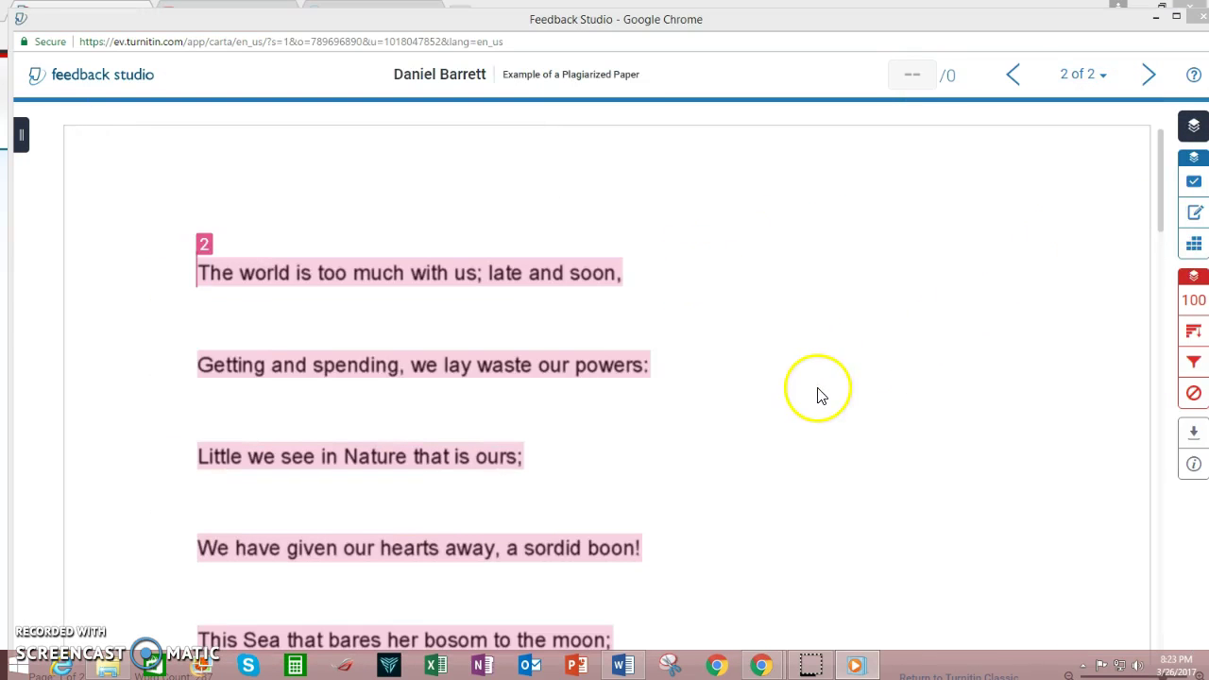
drag(1164, 206, 1161, 141)
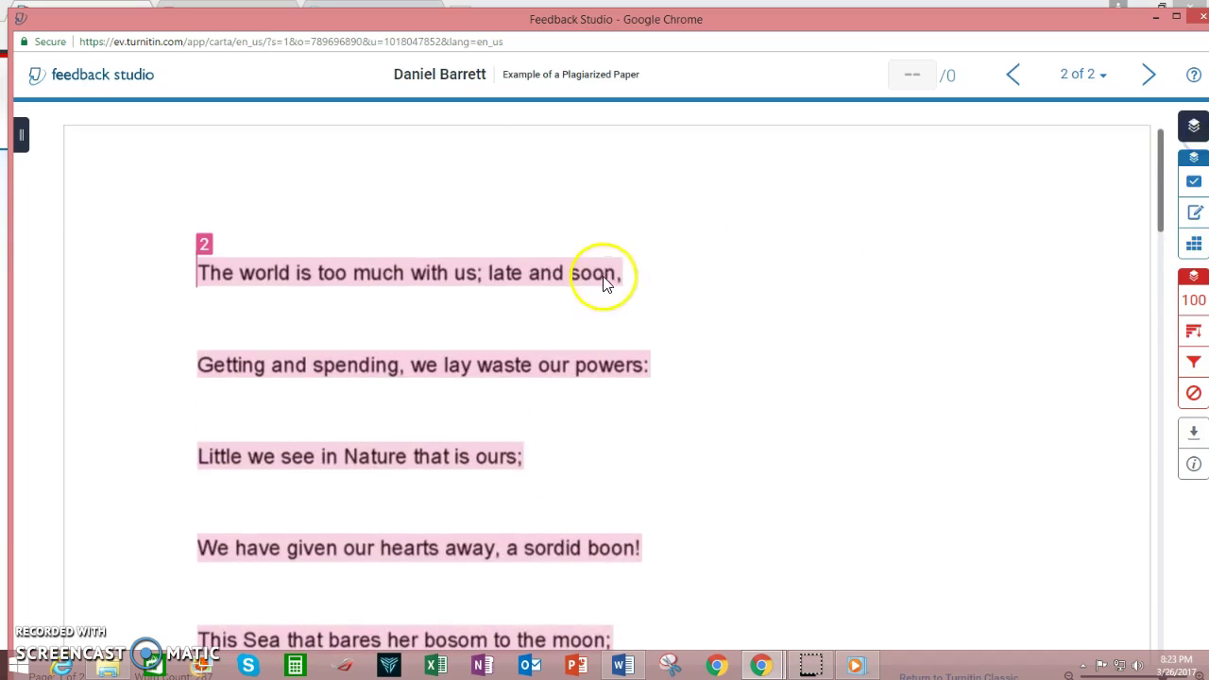
click(1185, 302)
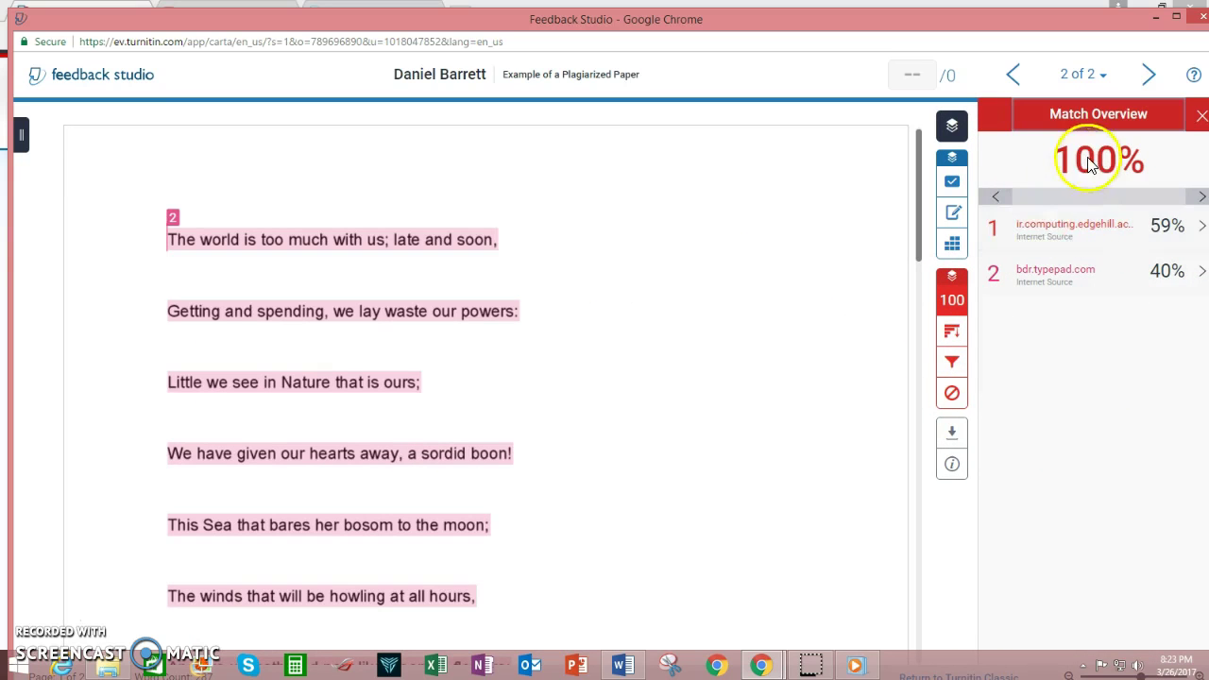
click(1073, 231)
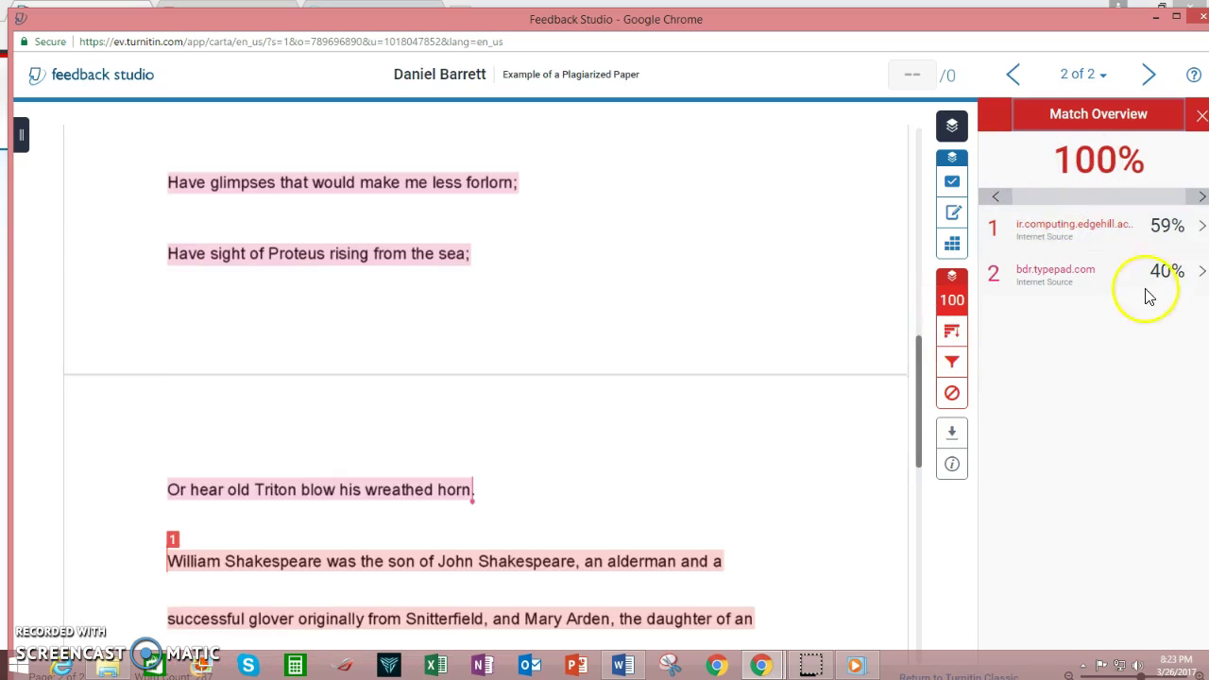
click(1199, 232)
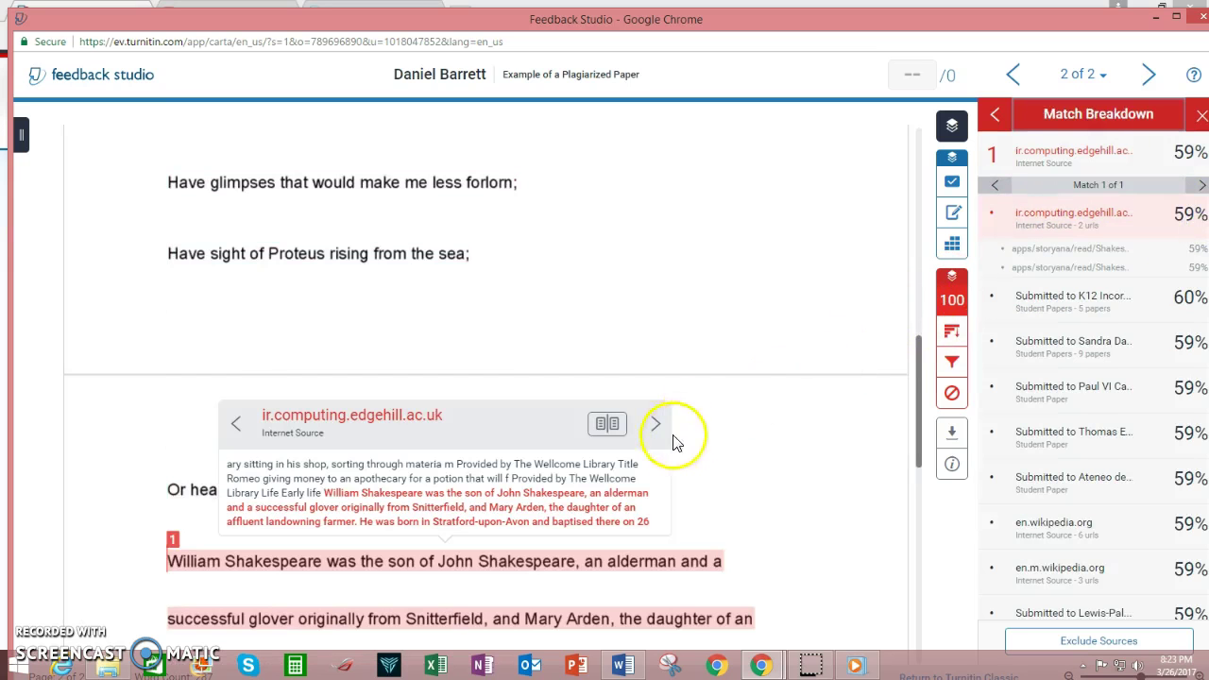
Read the matching source's full text, then list all sources for the paper.
scroll(804, 451, down, 1)
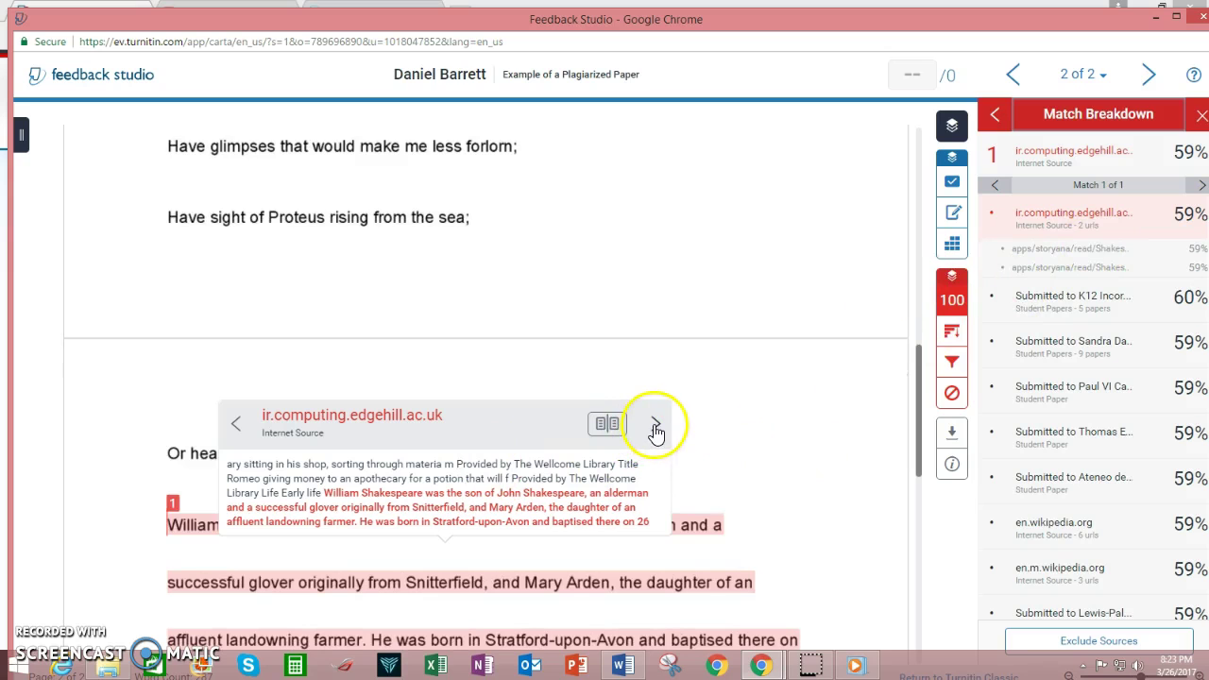
click(609, 426)
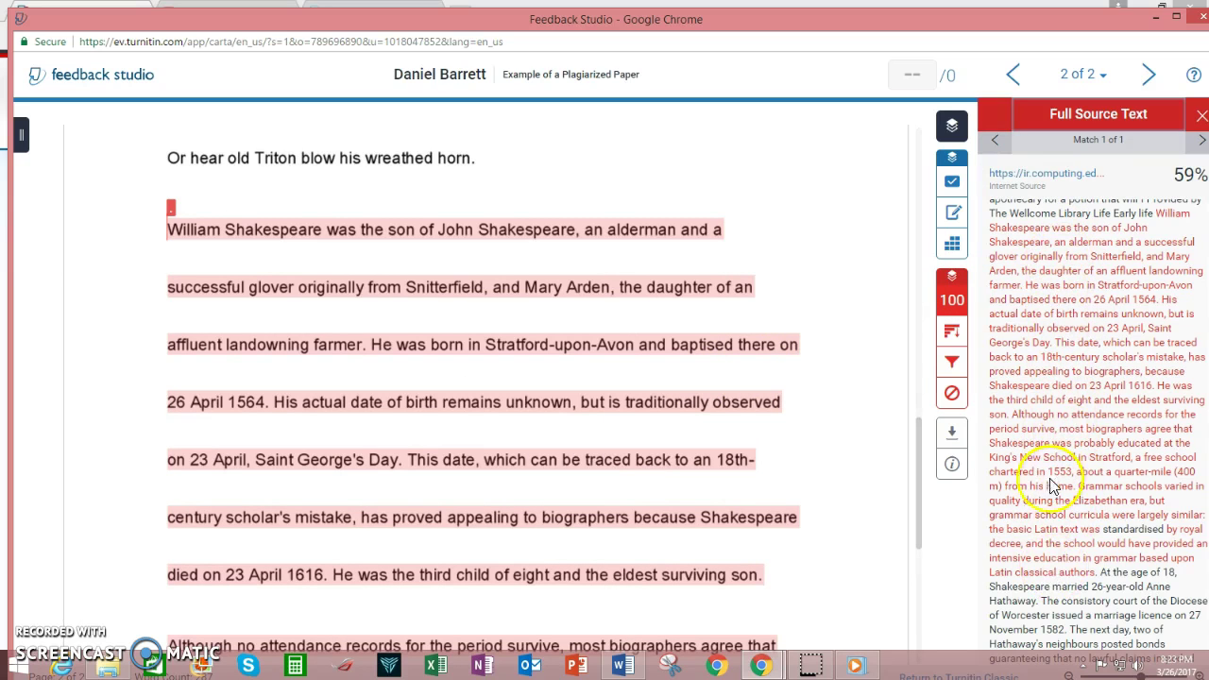
click(953, 338)
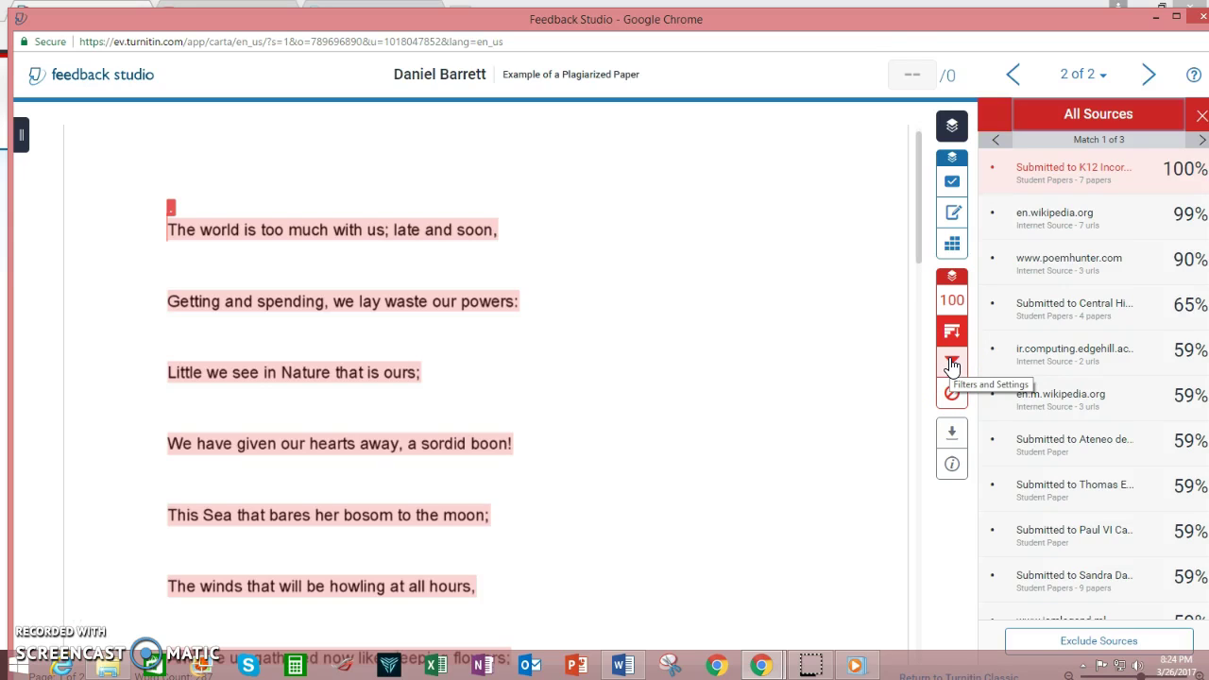
click(951, 395)
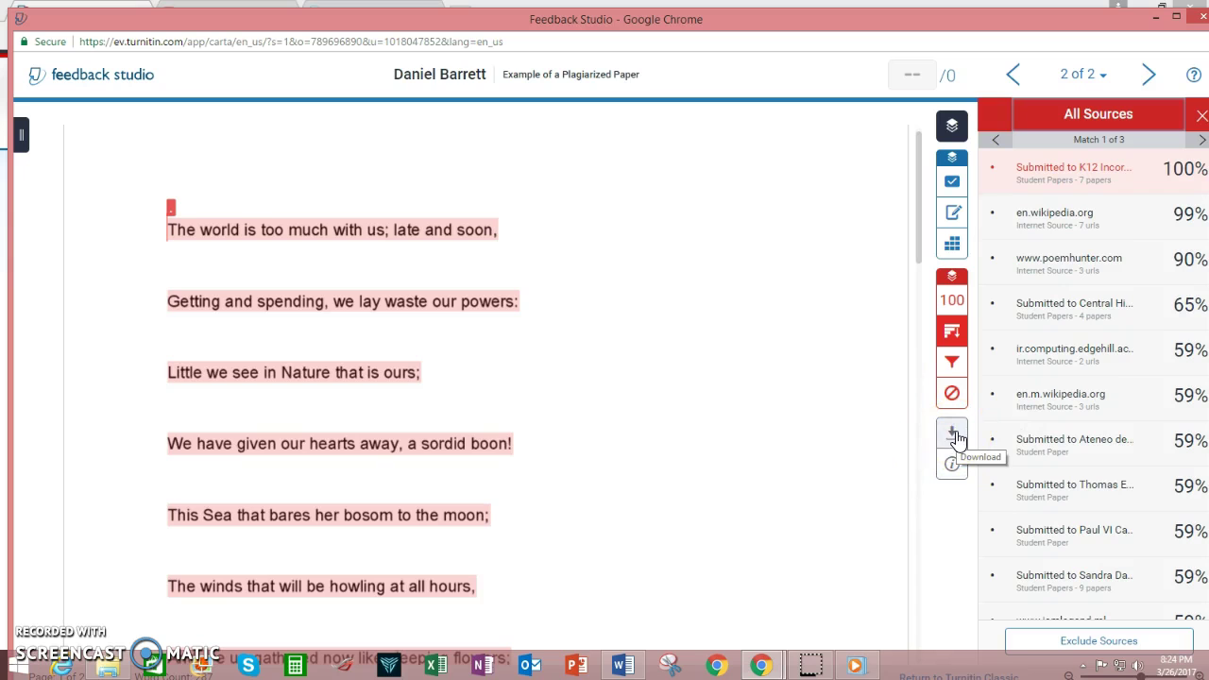
click(957, 474)
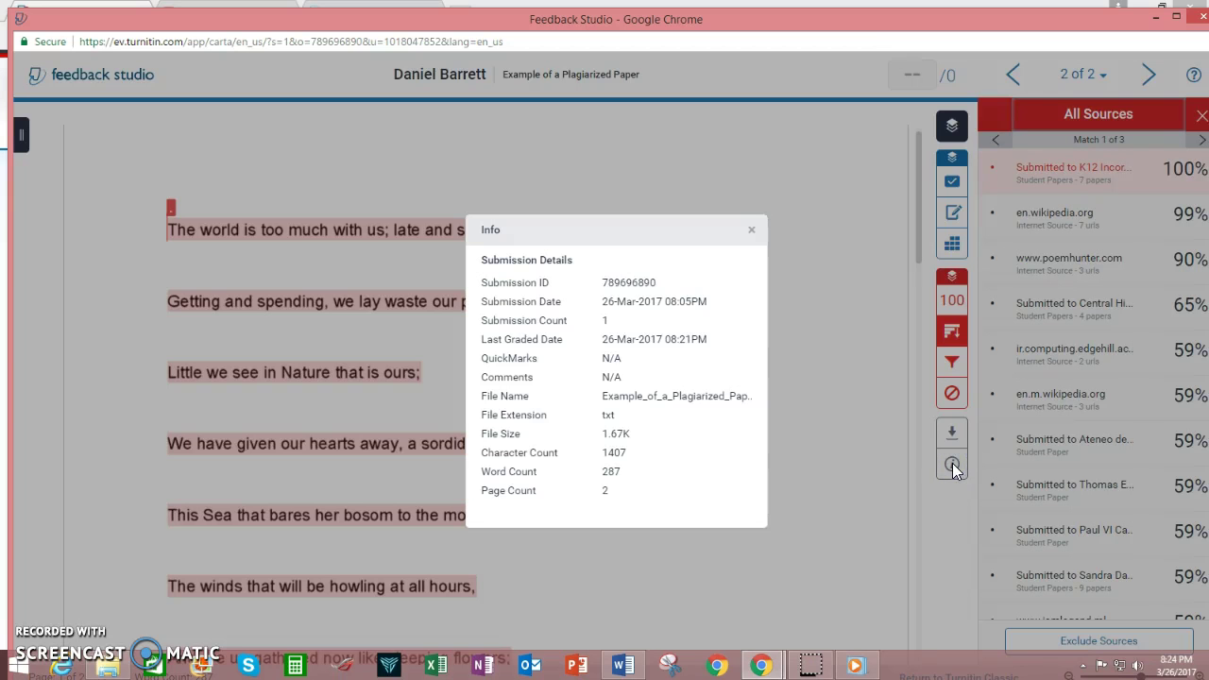
click(752, 231)
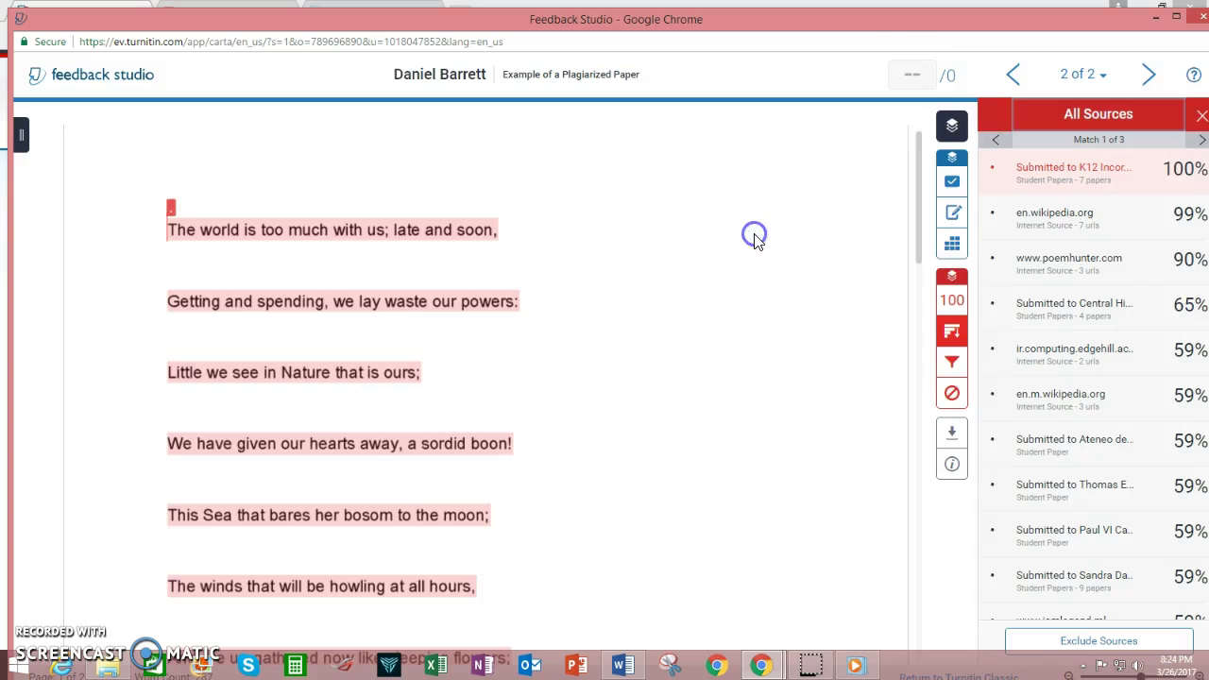
click(951, 214)
Show the Feedback Summary panel and try adding an overall text comment.
click(952, 224)
click(1041, 307)
click(1064, 244)
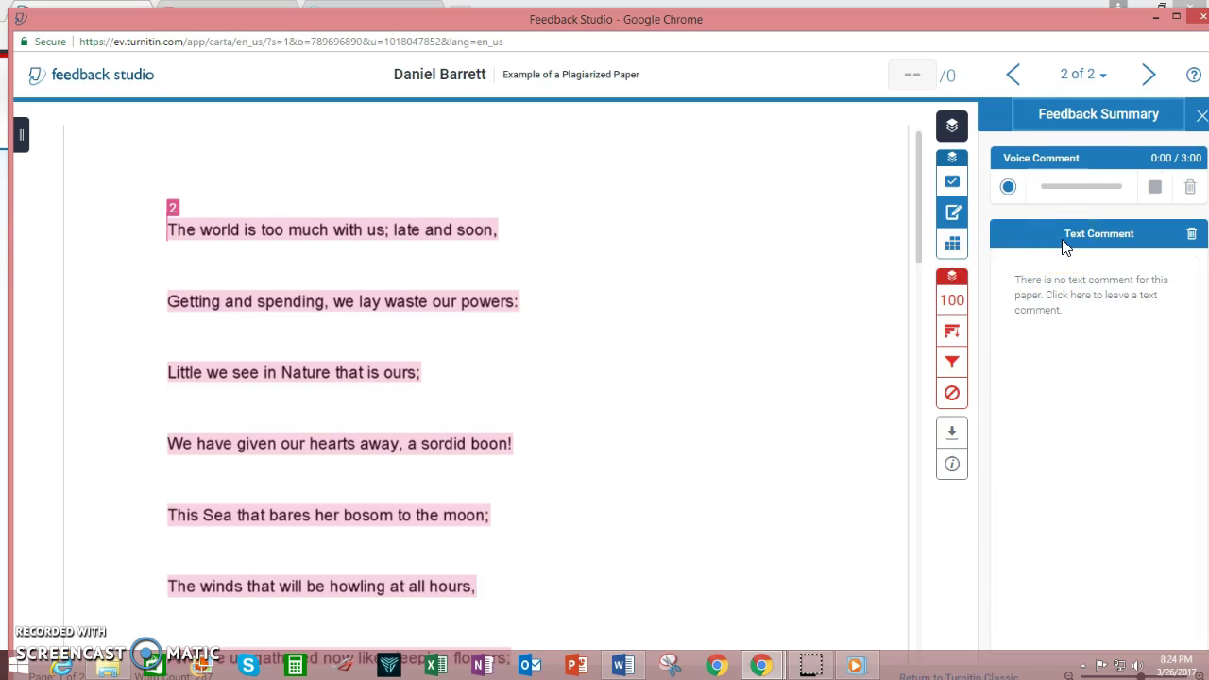
Pin a 'This is plagiarized' comment beside the poem's first line and check the 0 grade.
click(631, 236)
click(609, 217)
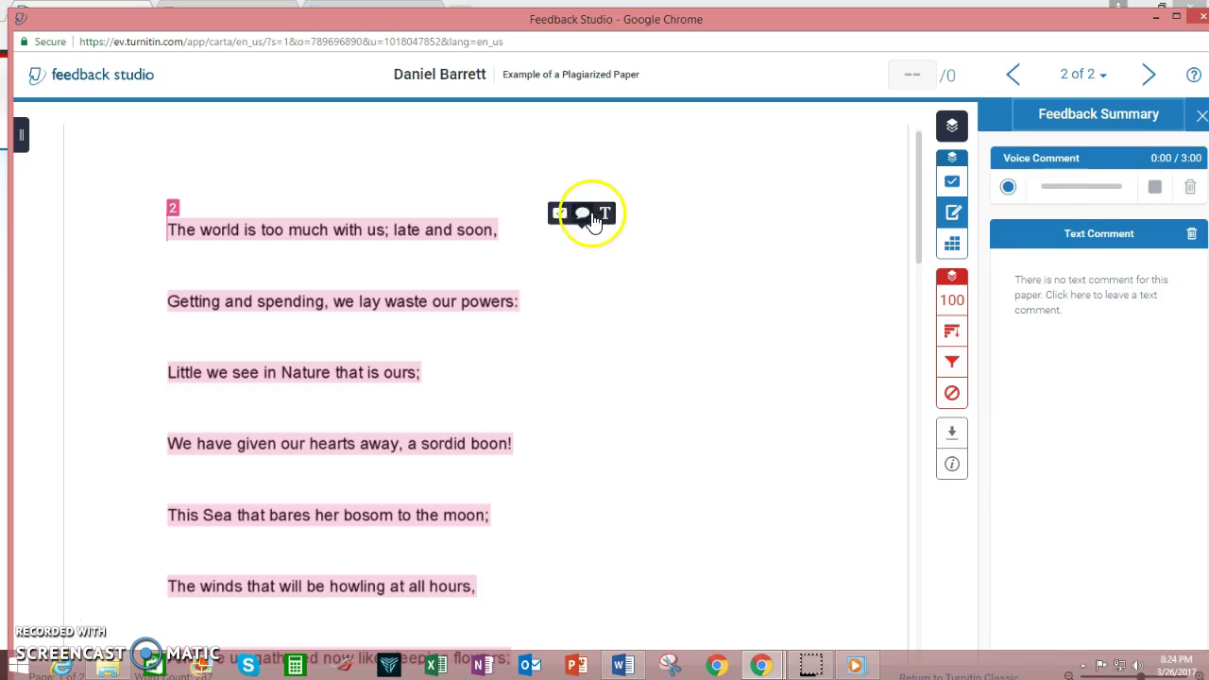
click(584, 214)
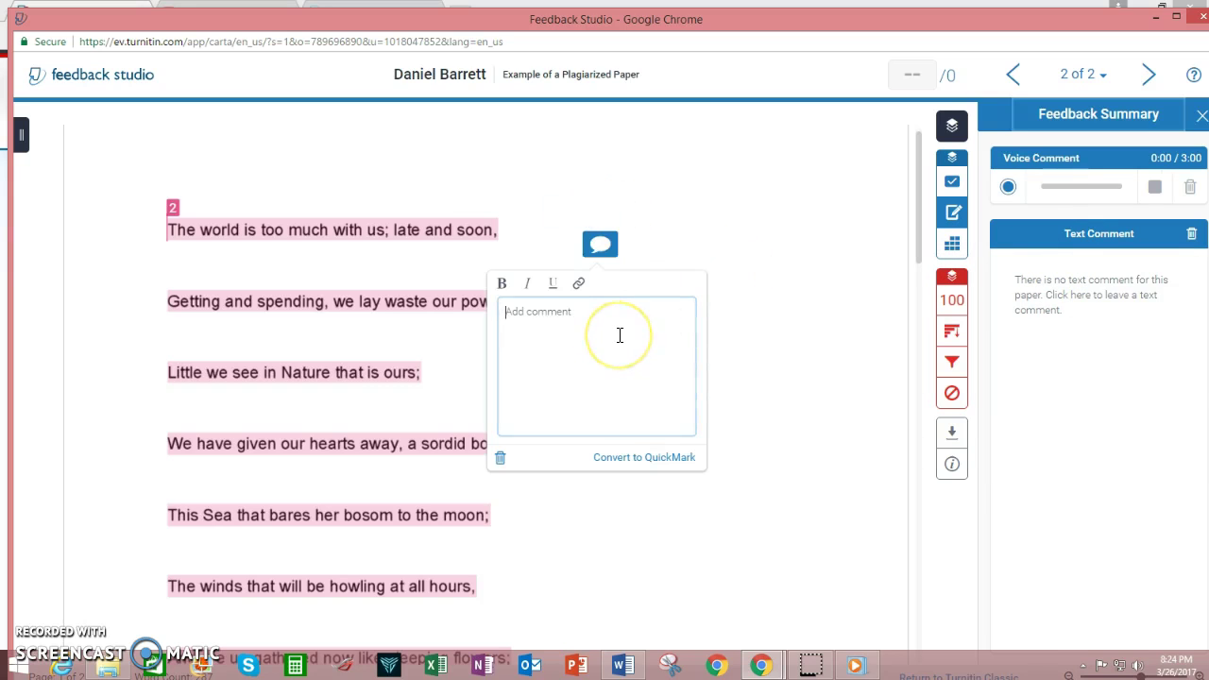
text(This is plagiarized)
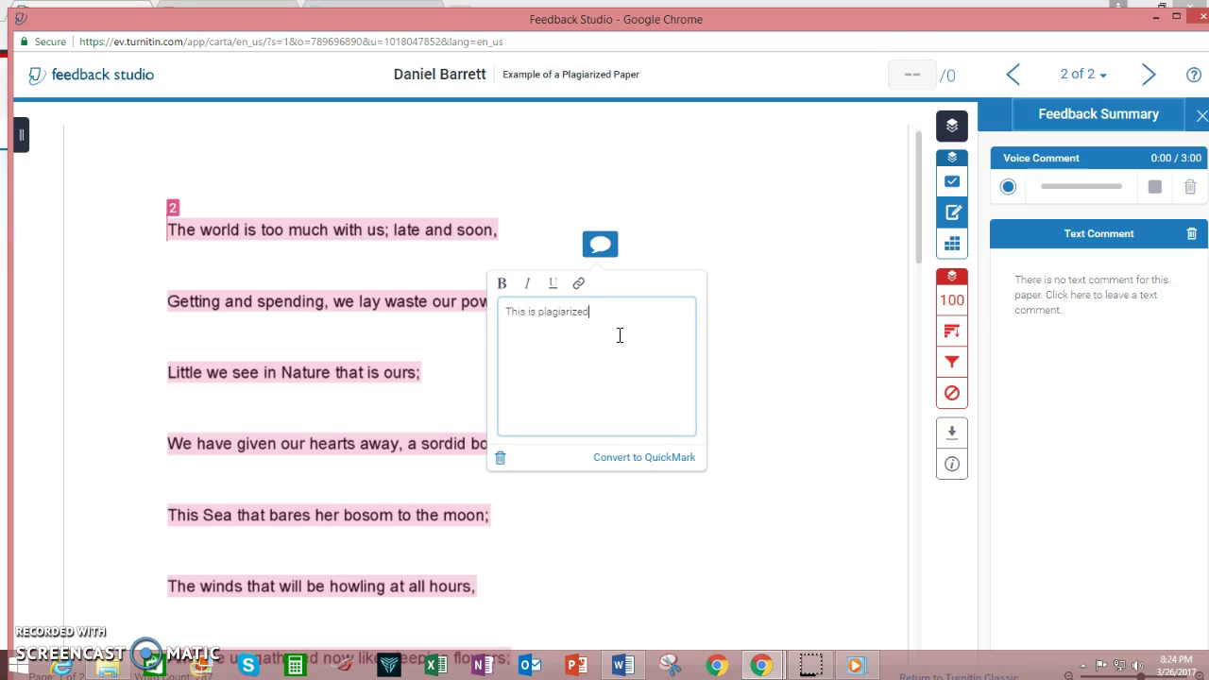
click(763, 466)
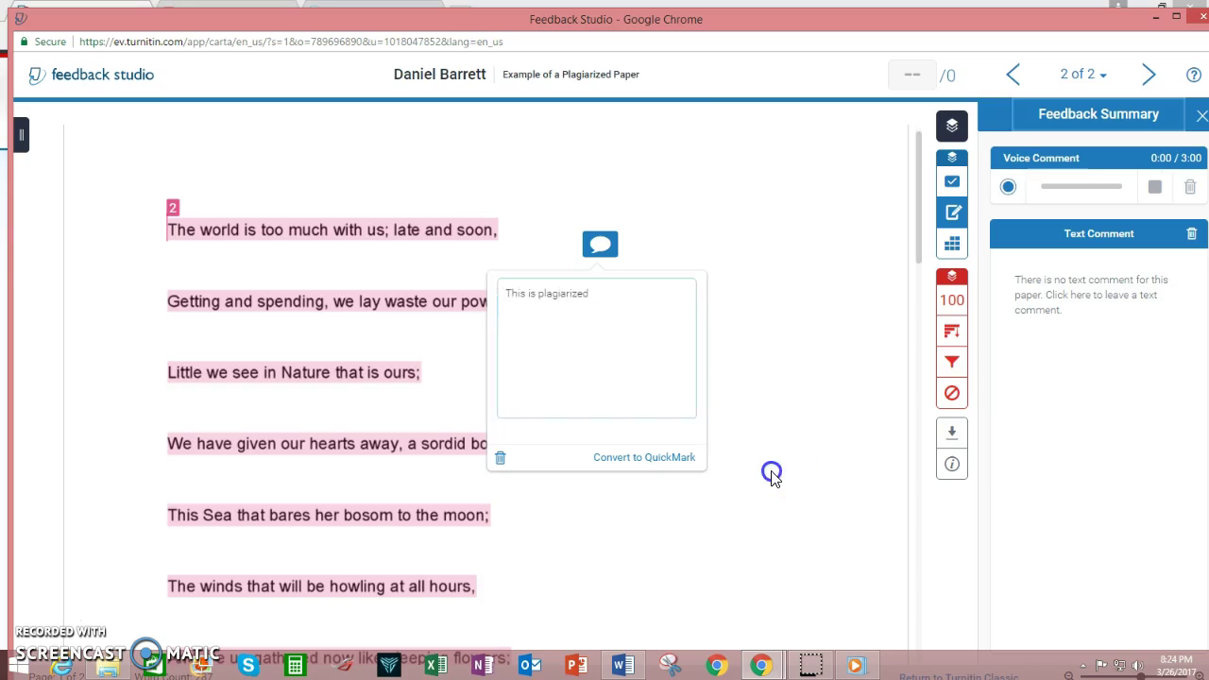
click(631, 323)
click(600, 244)
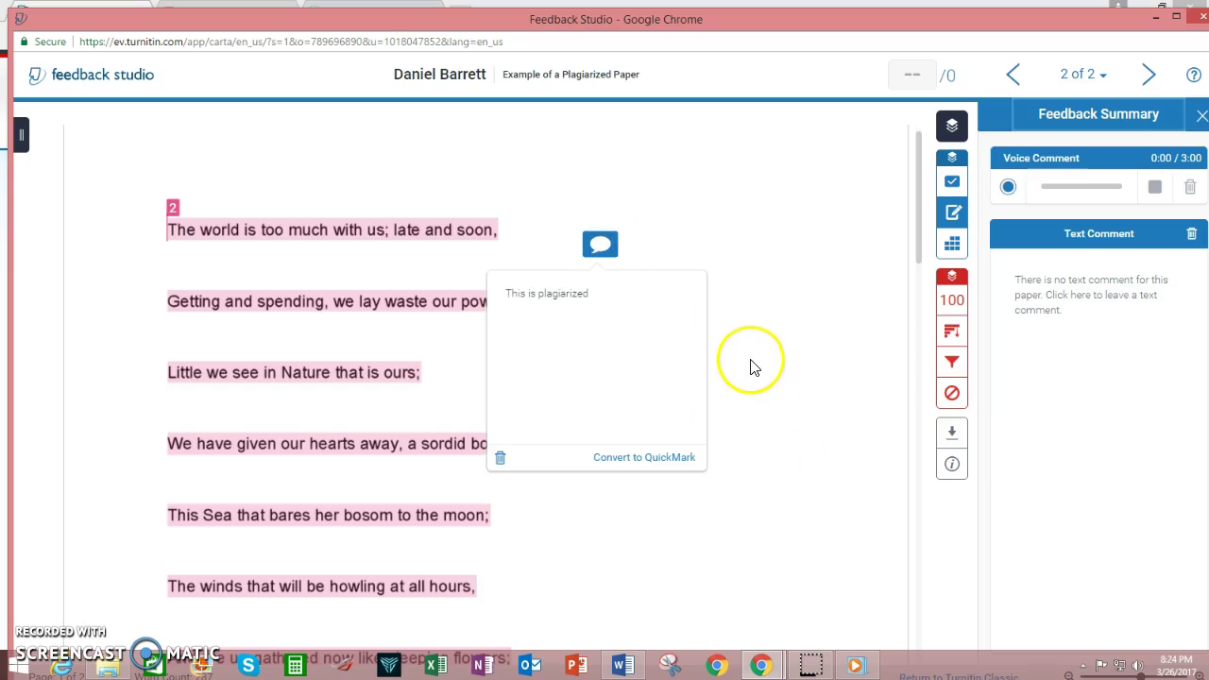
click(744, 355)
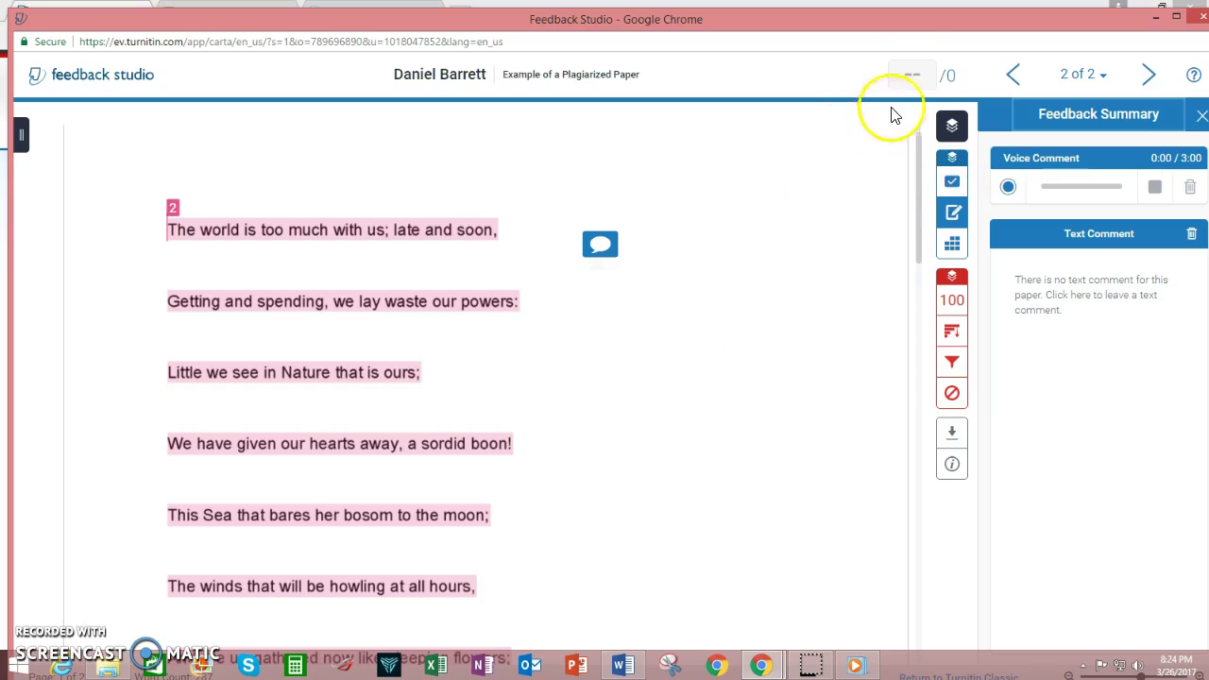
click(919, 74)
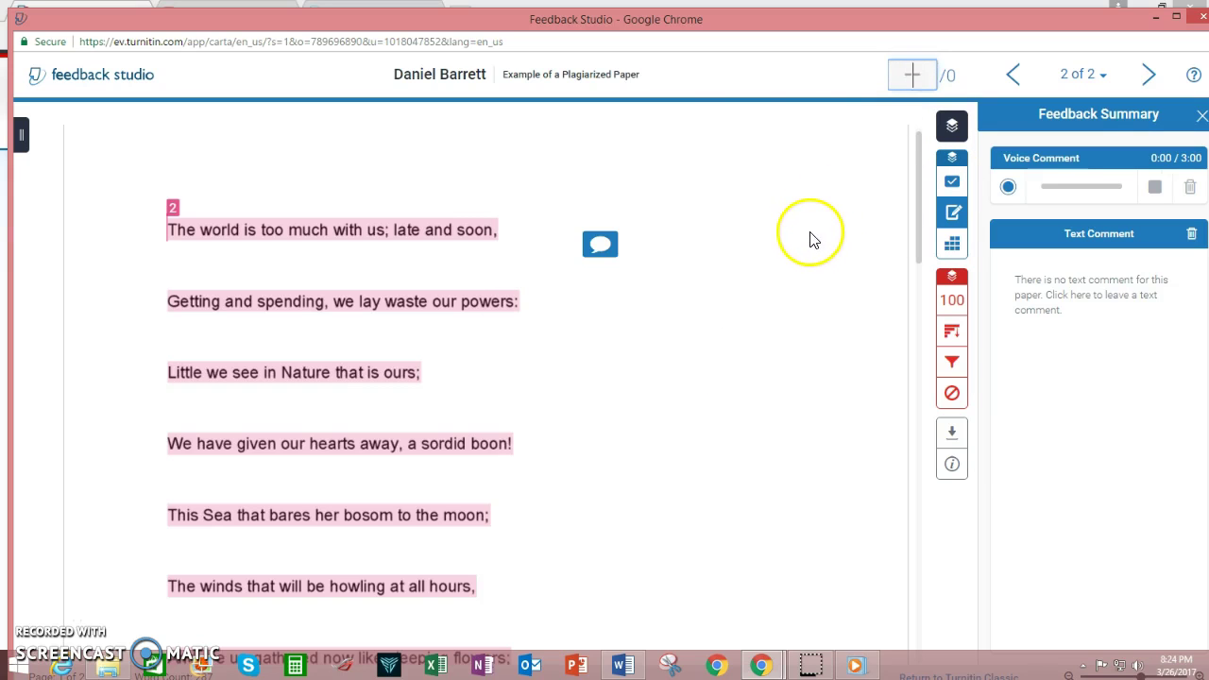
click(733, 81)
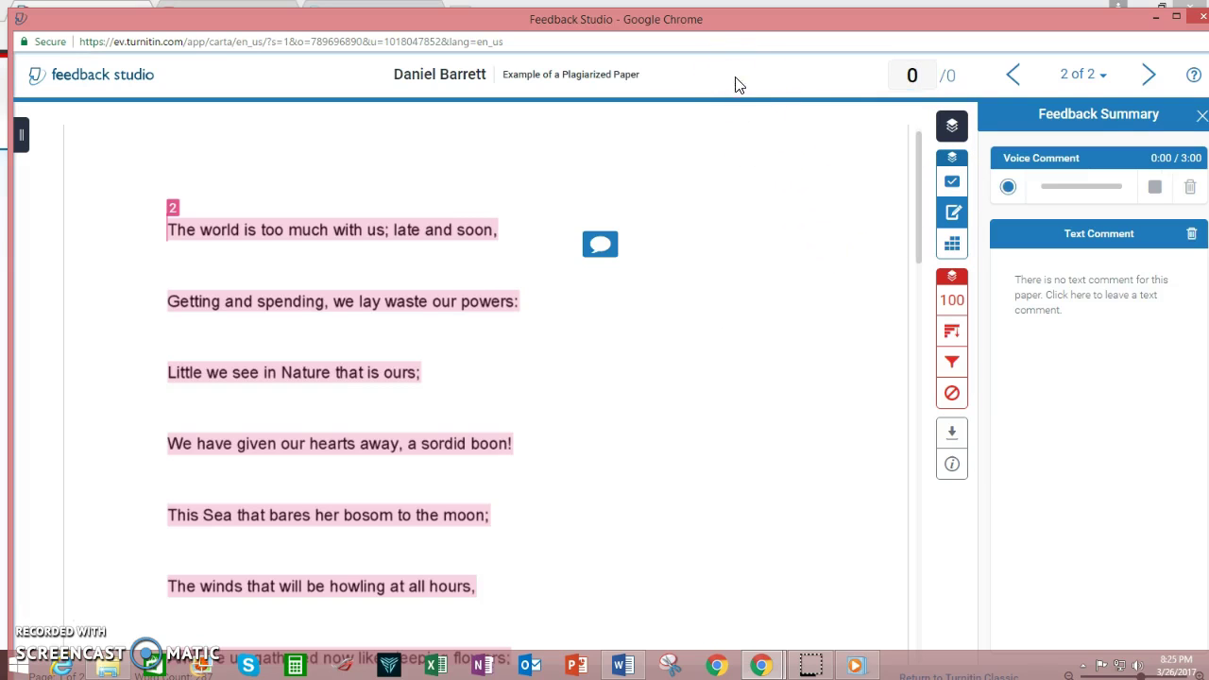
Reopen the second paper to verify its 'This is plagiarized' comment, then return to the Literary Arts Magazine inbox.
click(1201, 15)
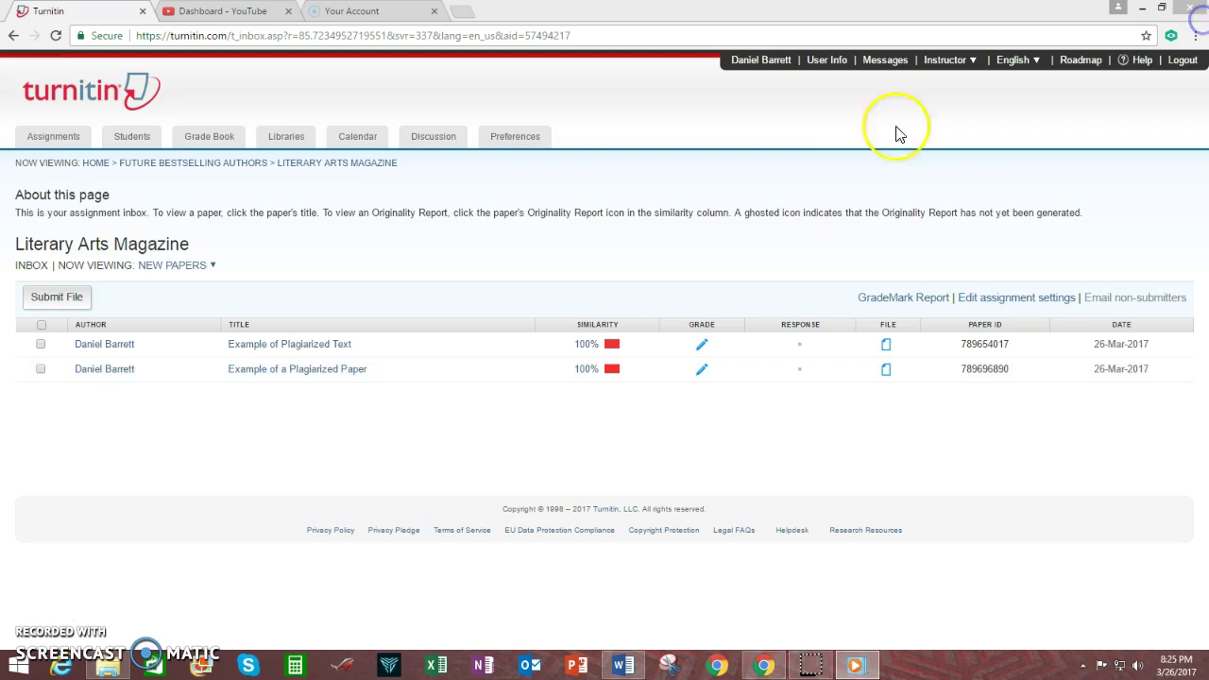
click(583, 368)
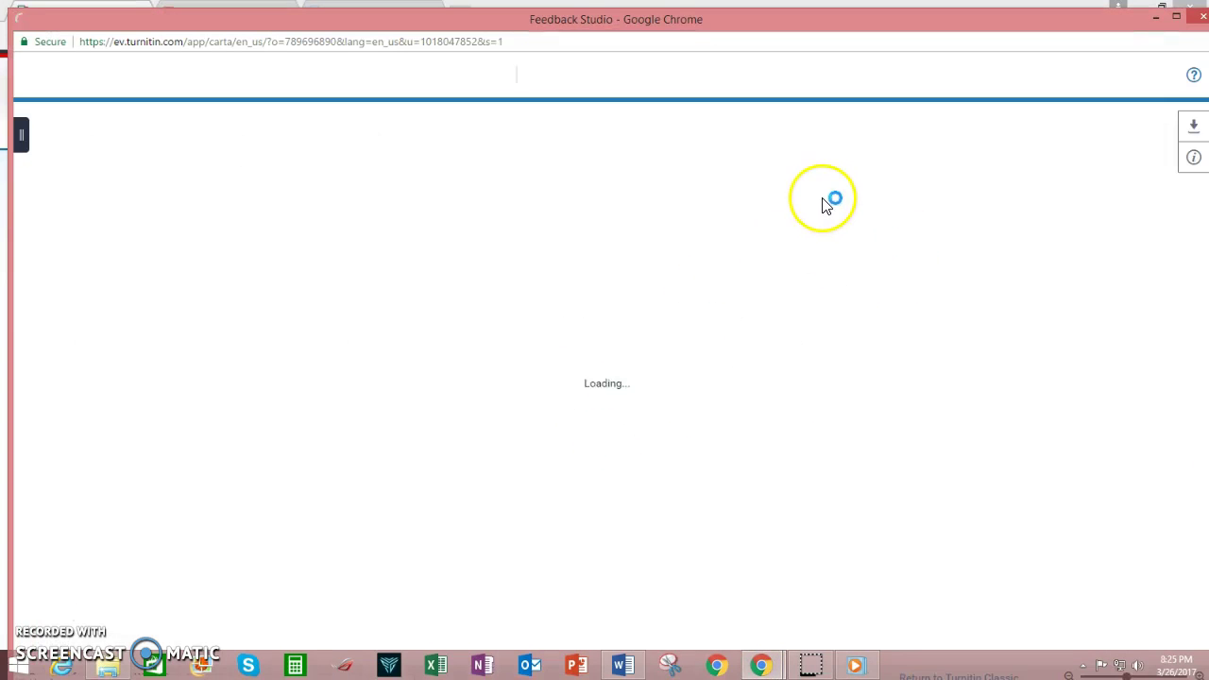
click(1197, 16)
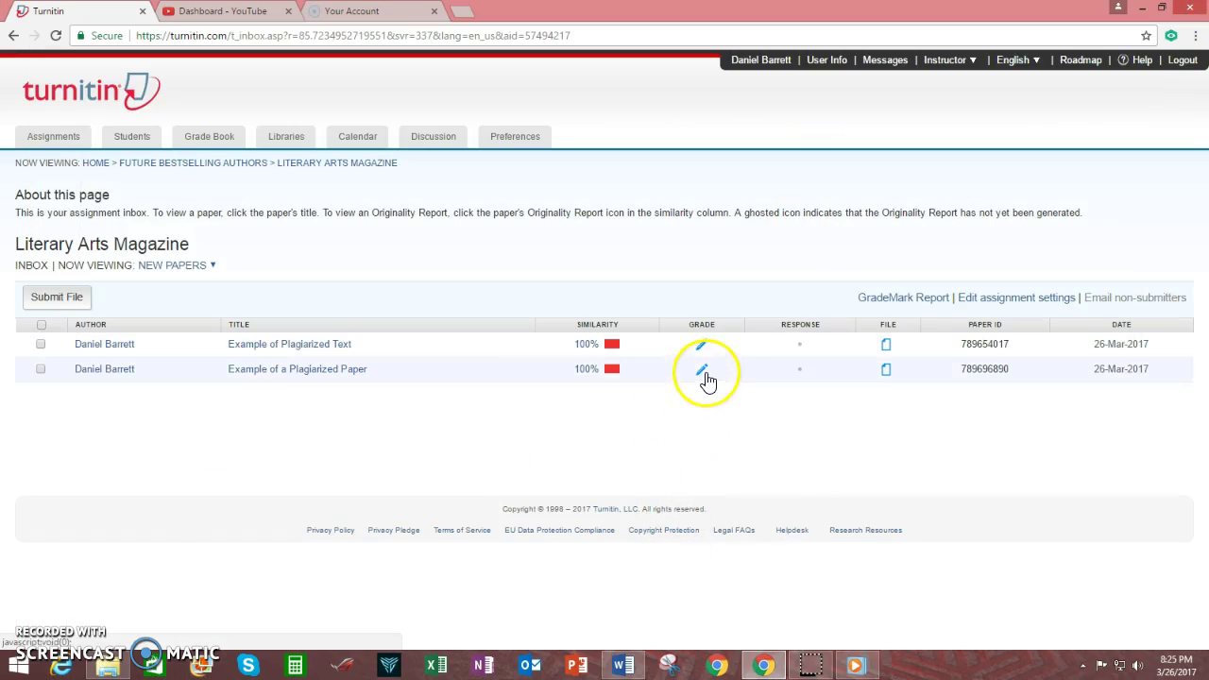
click(703, 370)
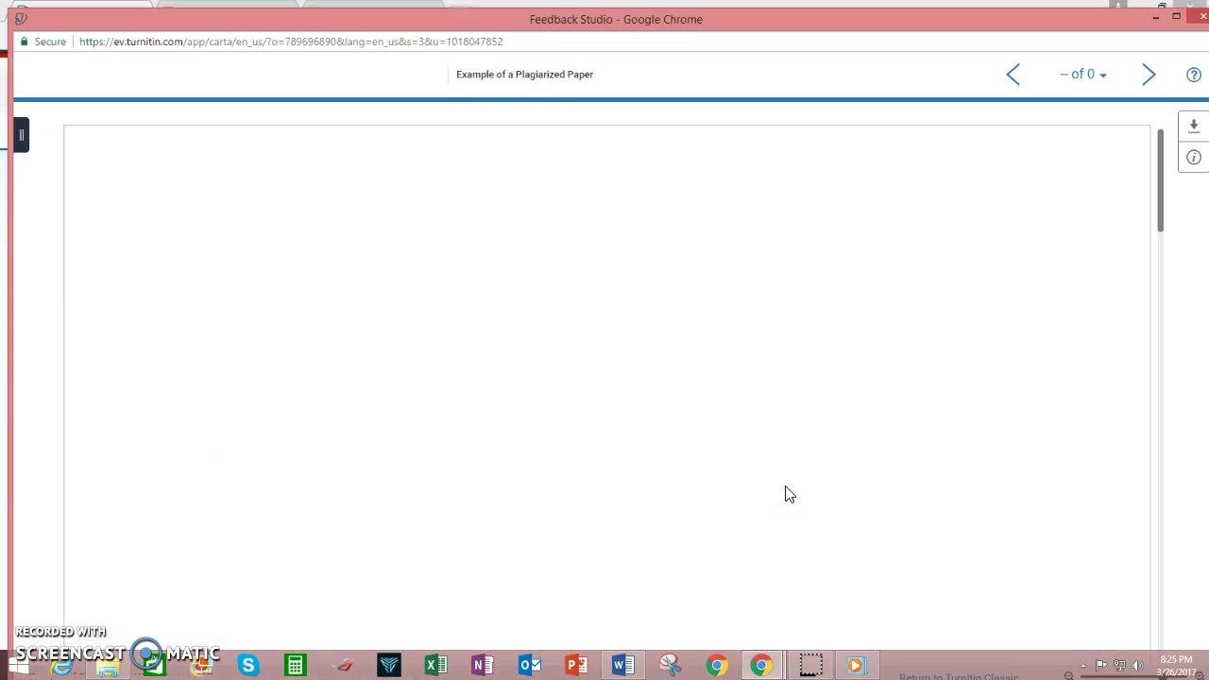
click(1198, 16)
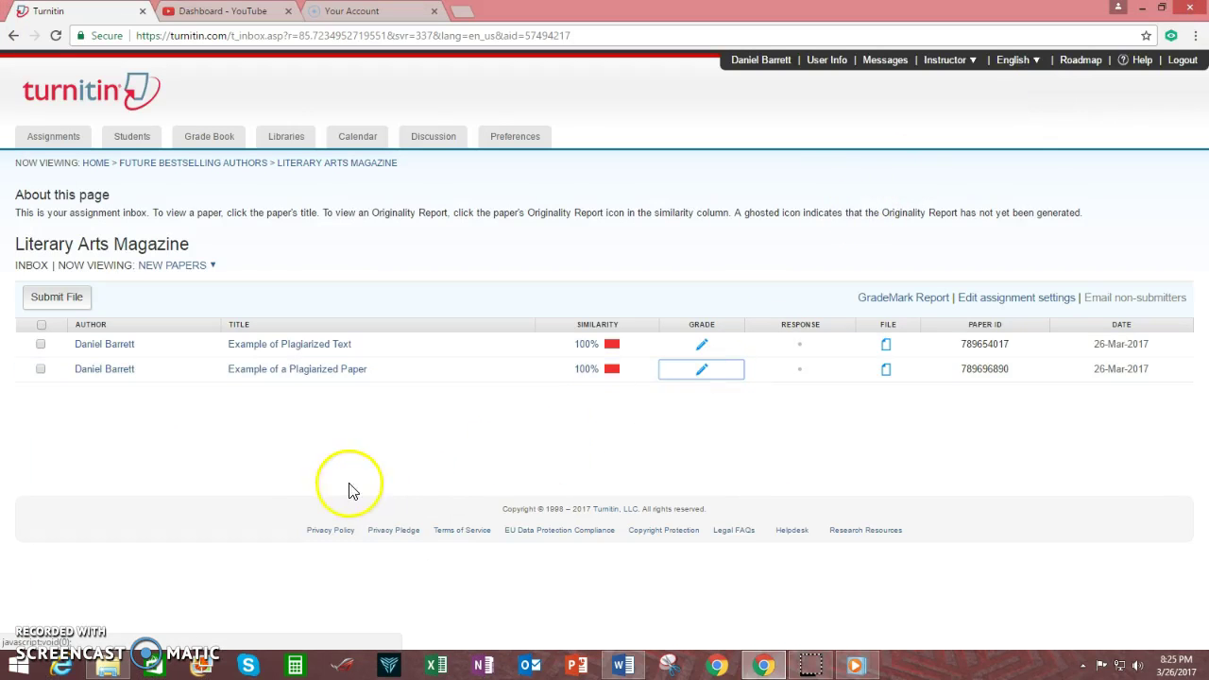